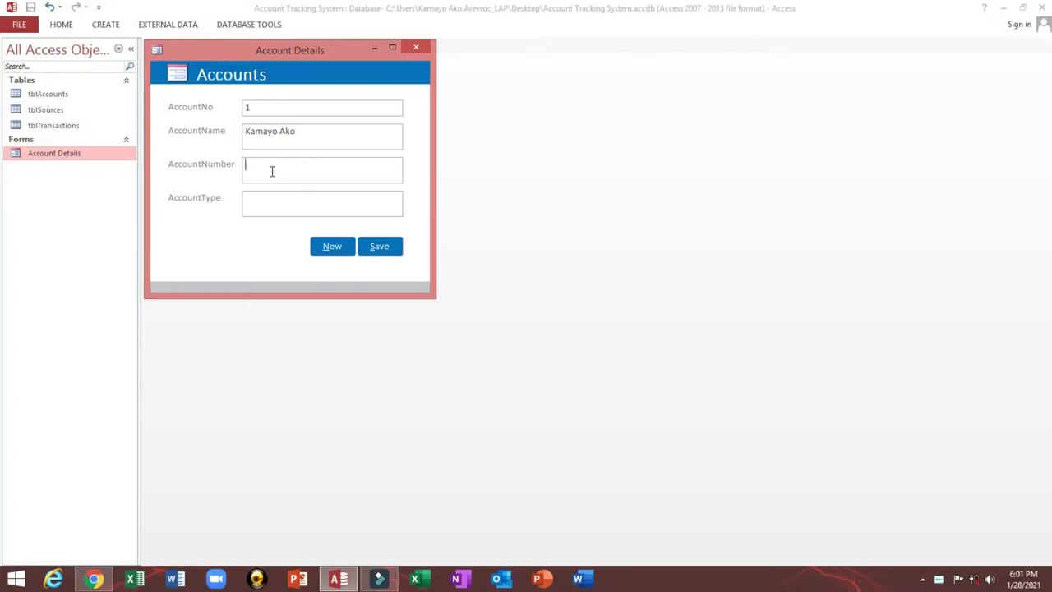
Step: Enter the first account's number with the Current Account type and save the record
text(123456789)
click(287, 202)
text(Current Account)
click(378, 245)
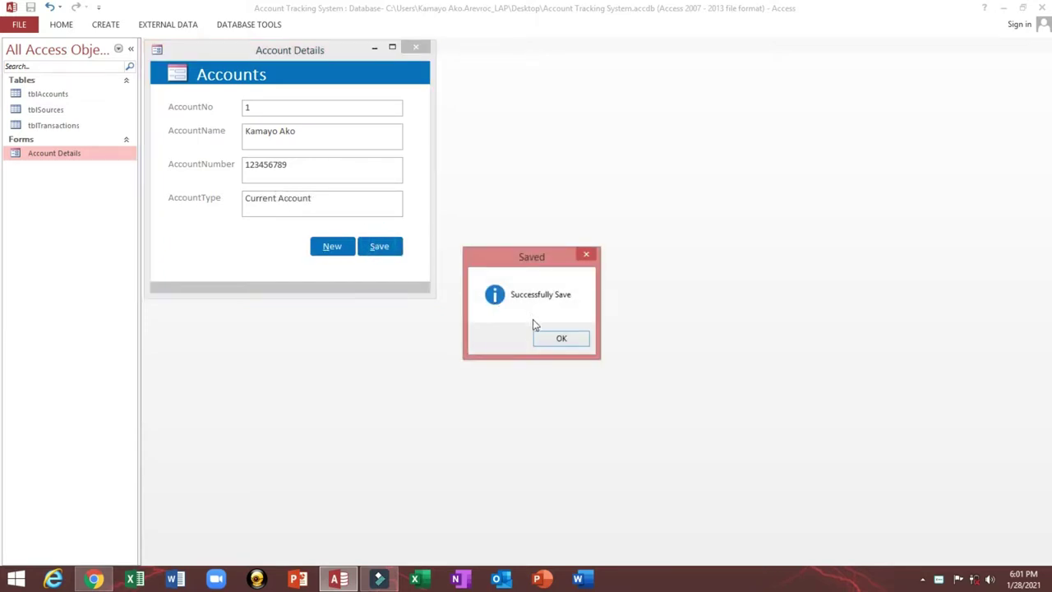
click(559, 340)
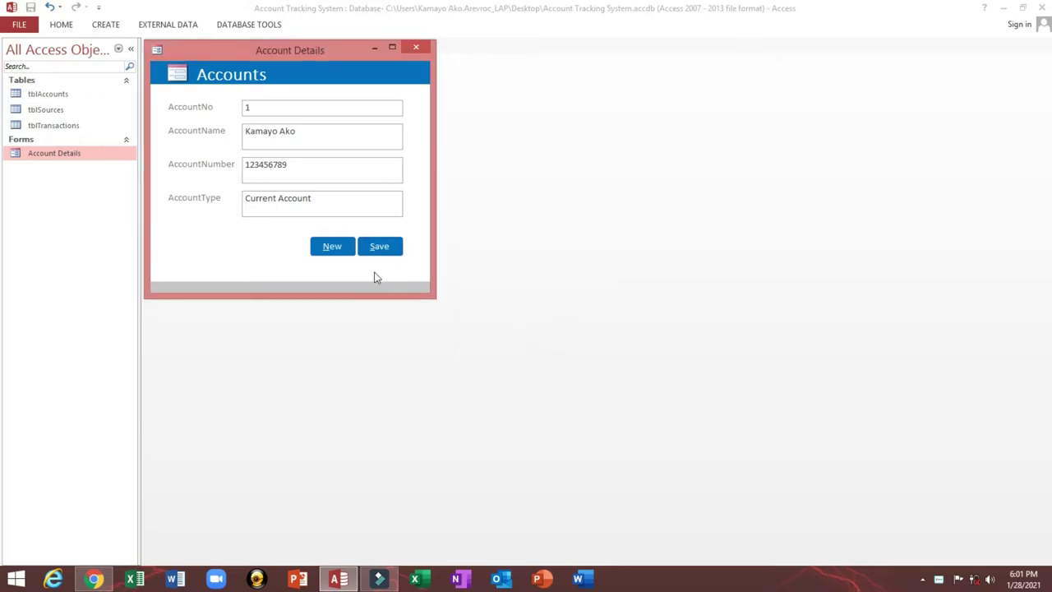
Step: Start a blank new account record, then close the Account Details form
click(328, 248)
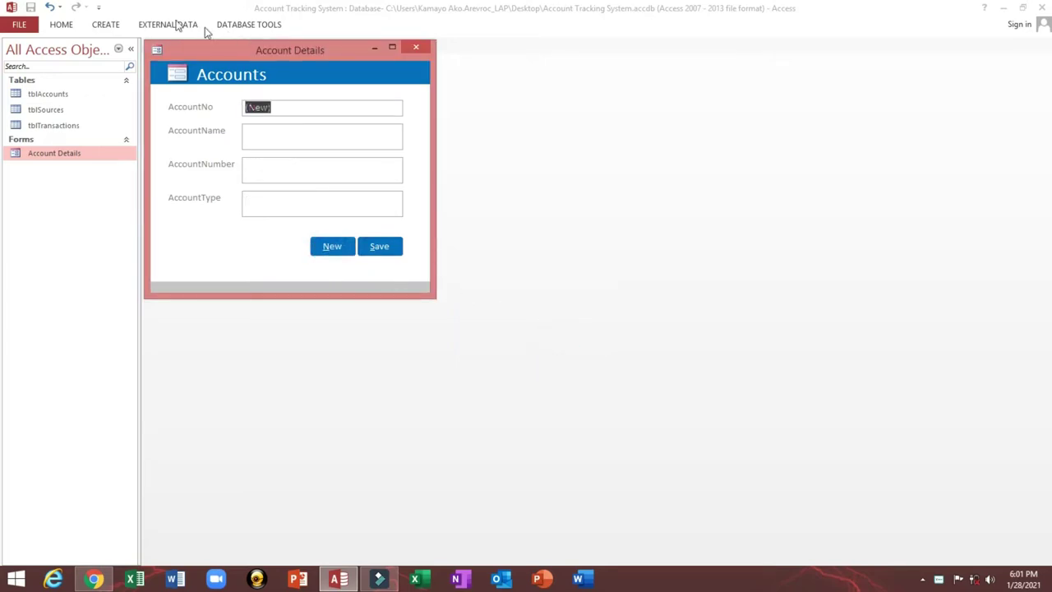
mouse_move(237, 51)
mouse_down()
mouse_move(282, 73)
mouse_move(240, 50)
mouse_move(229, 64)
mouse_move(242, 69)
mouse_up()
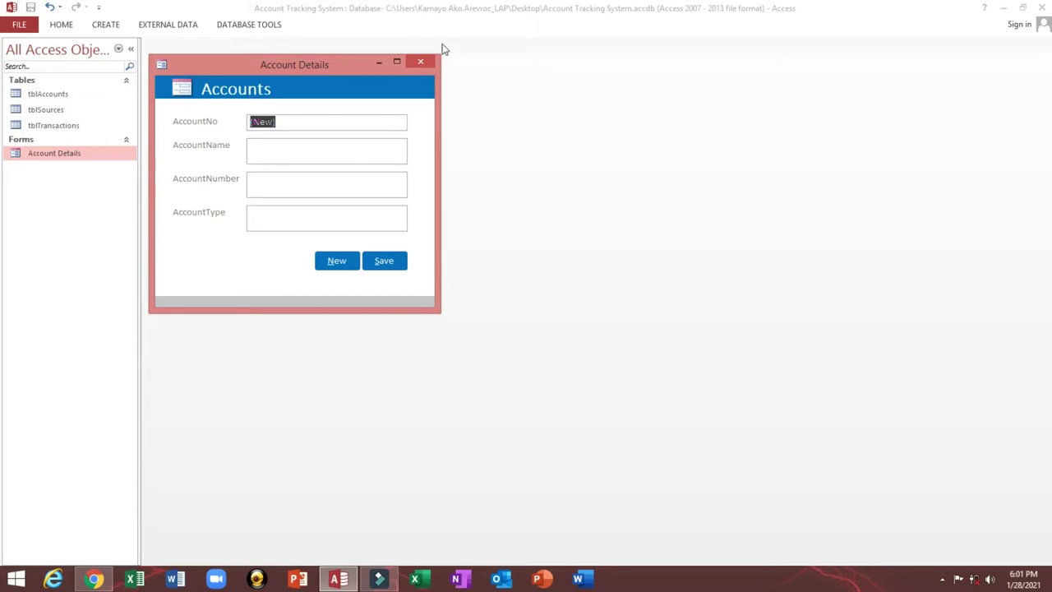
click(427, 60)
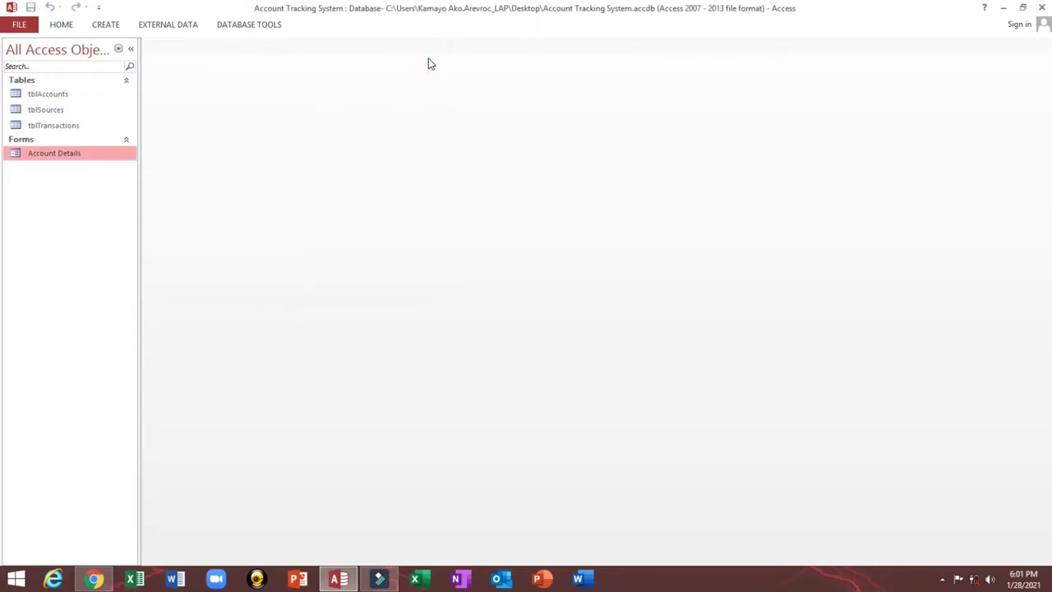
Step: Start a new query design with tblTransactions added and its field list enlarged to show all fields
click(104, 28)
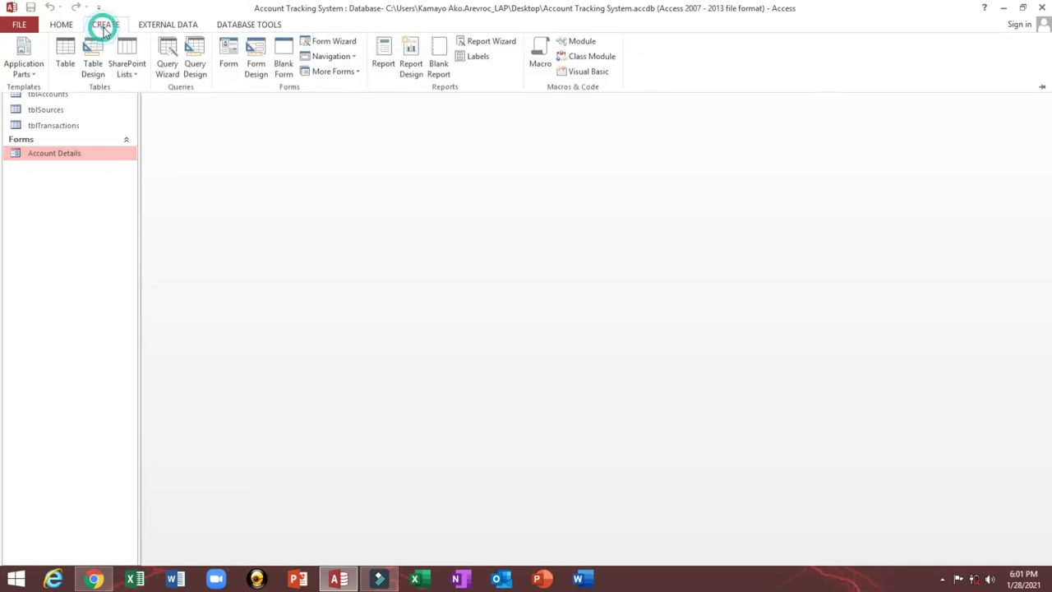
click(198, 64)
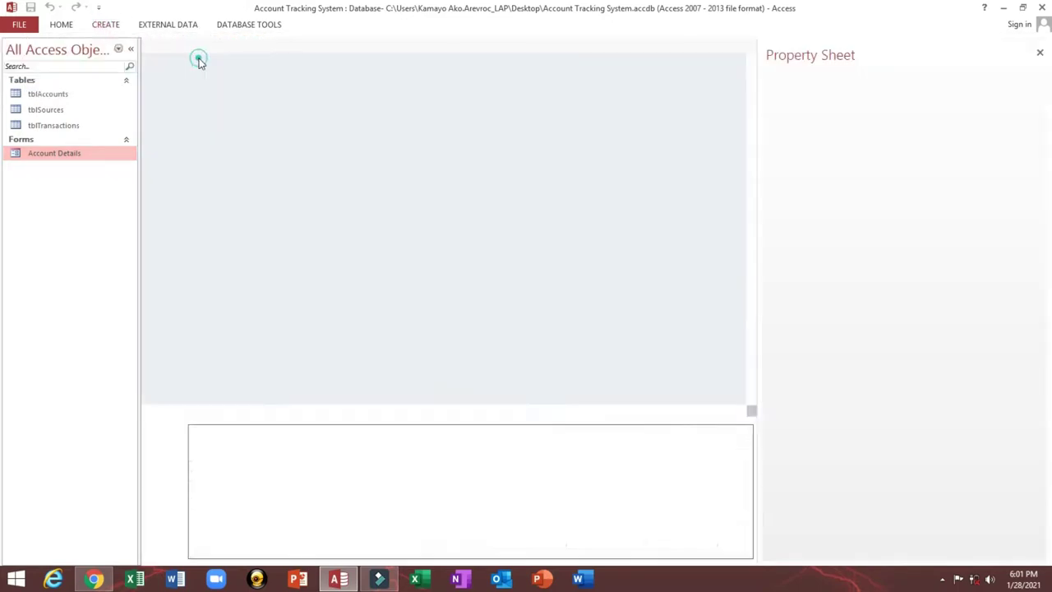
drag(535, 367, 468, 203)
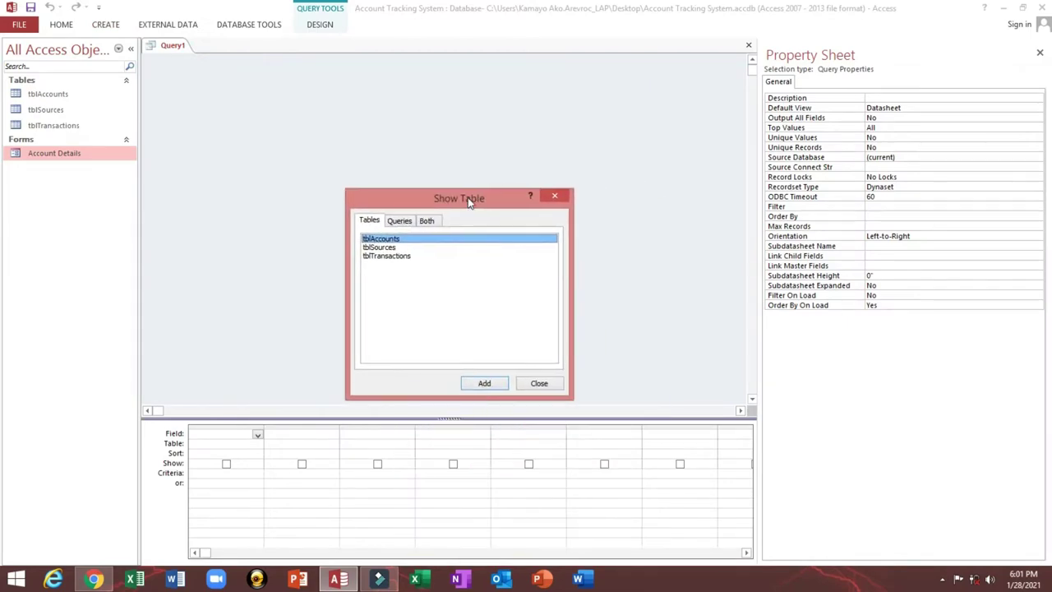
double_click(390, 257)
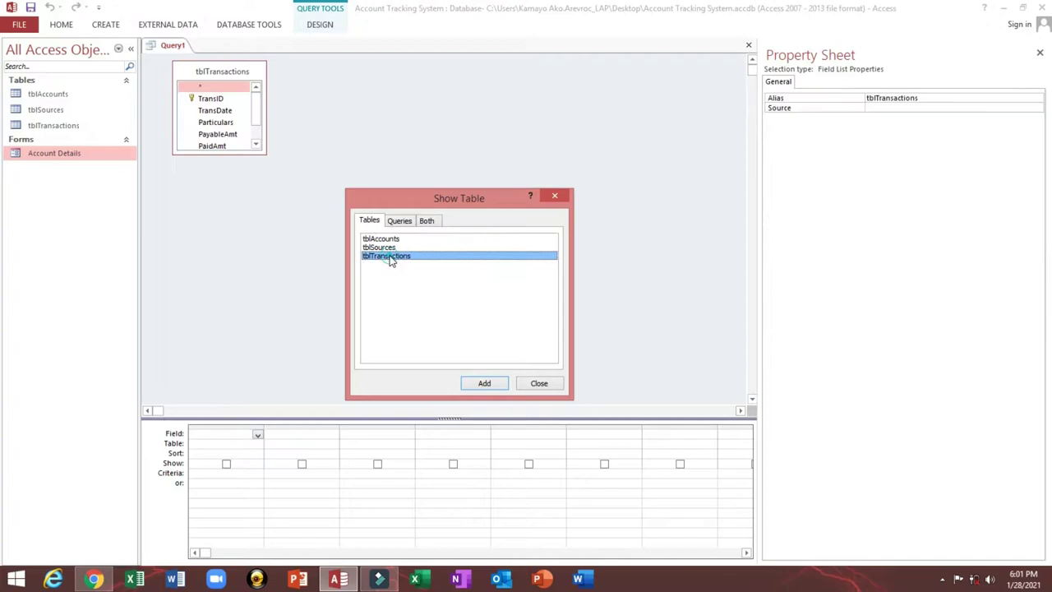
click(544, 383)
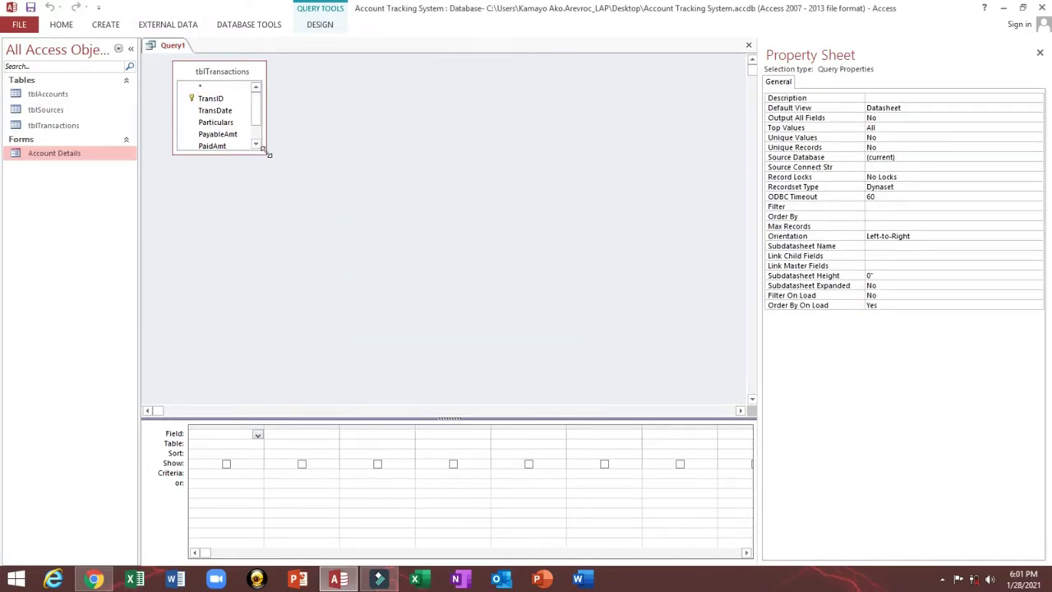
drag(265, 153, 301, 198)
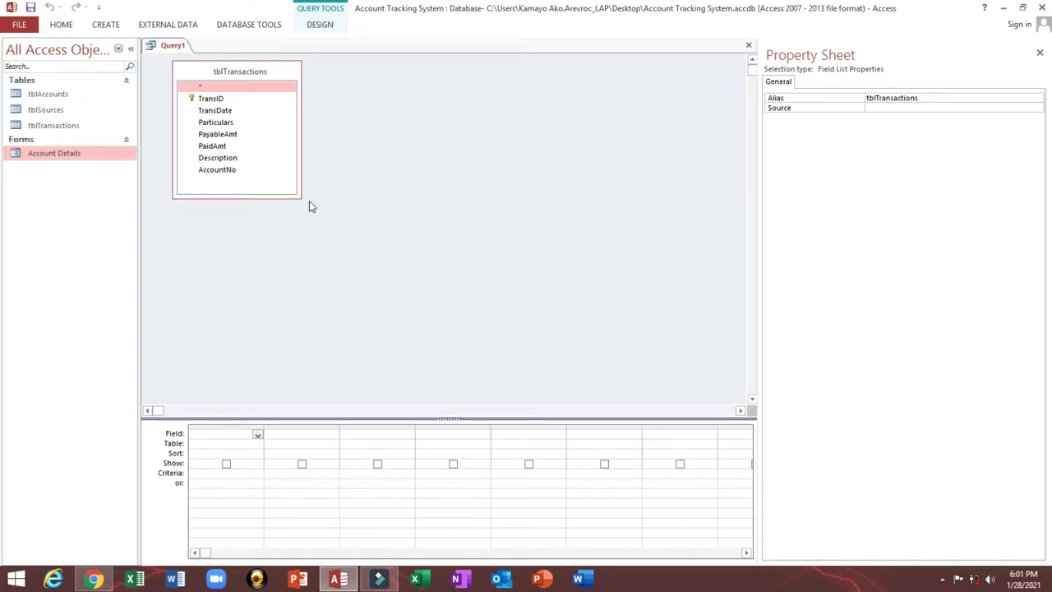
Step: Add TransID (sorted ascending), TransDate, Particulars, PayableAmt, PaidAmt and Description to the query grid
double_click(210, 99)
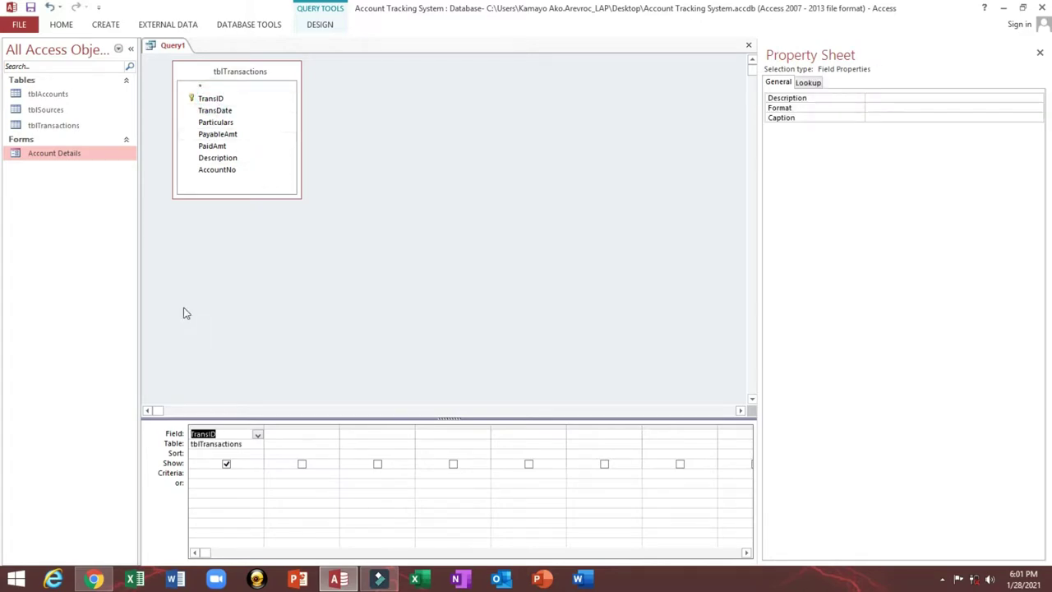
double_click(204, 455)
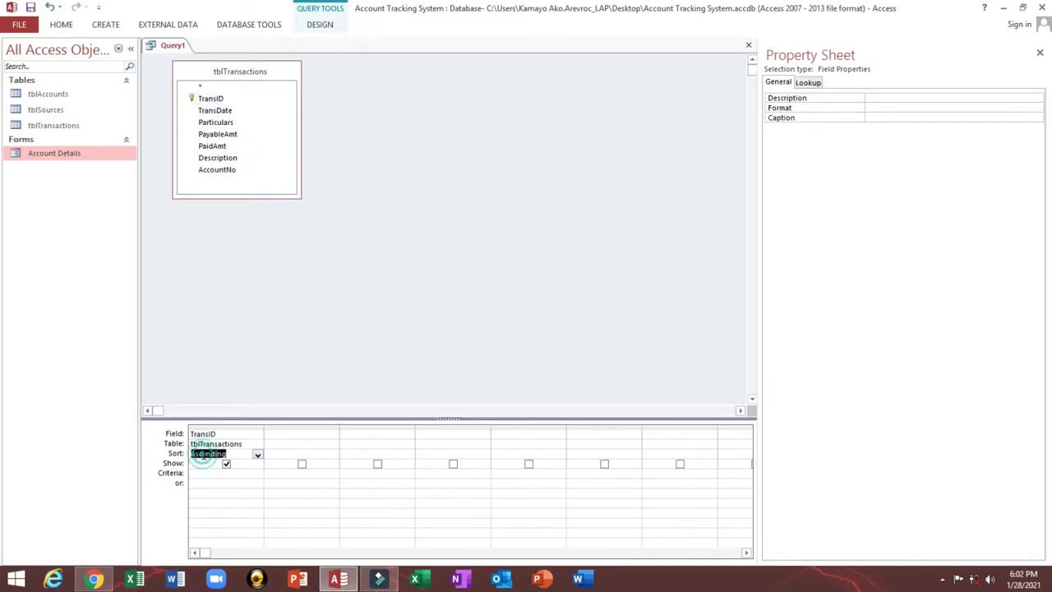
double_click(215, 111)
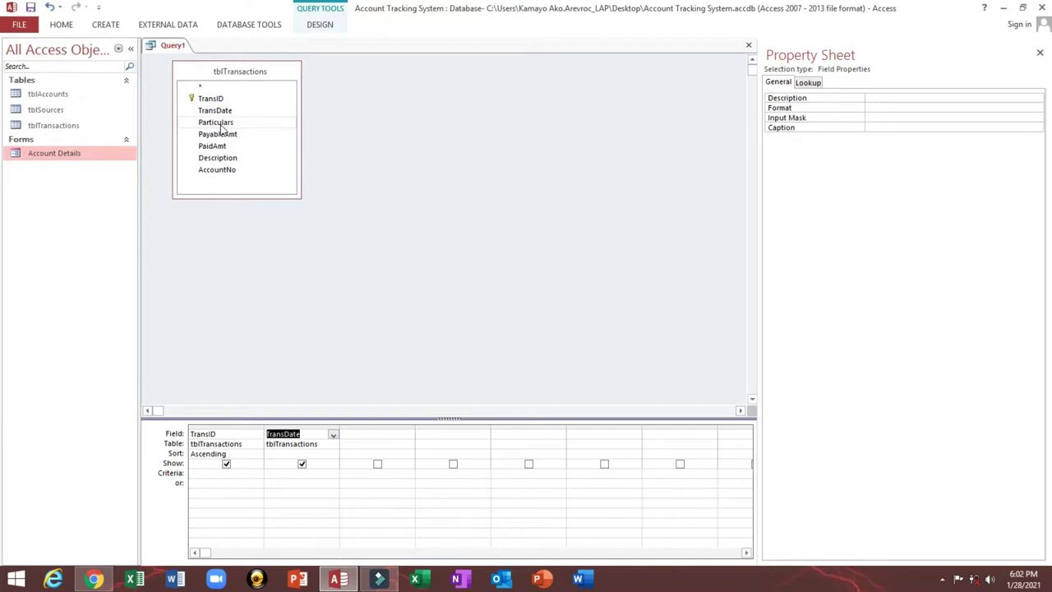
double_click(218, 123)
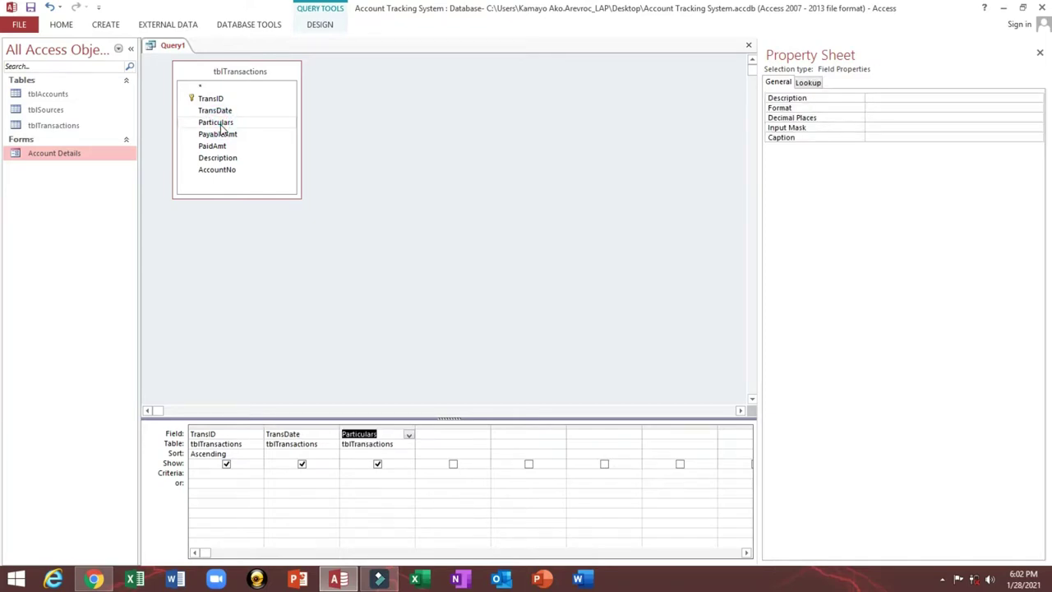
click(230, 139)
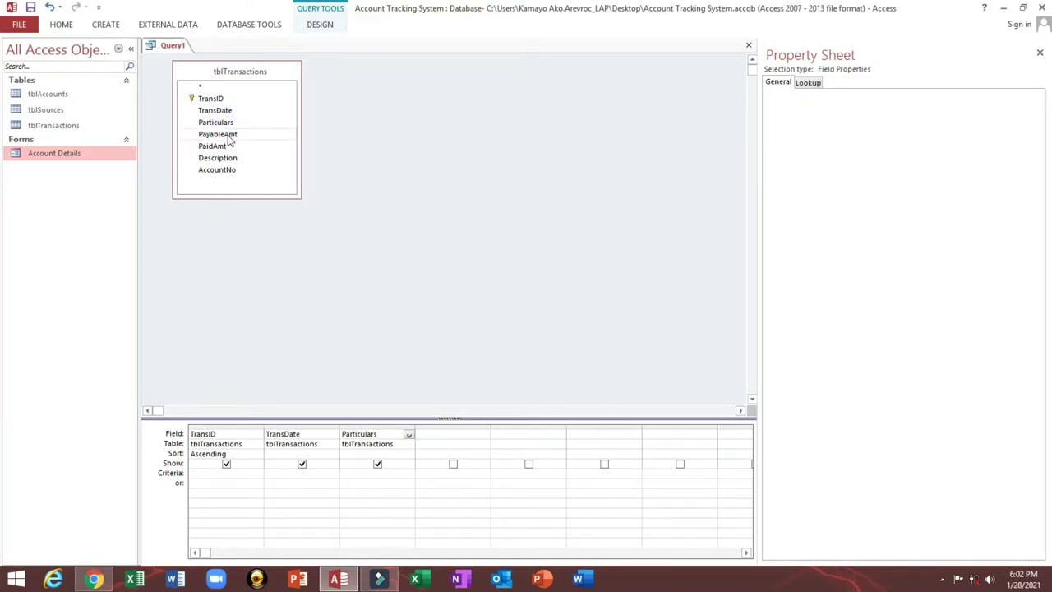
double_click(231, 136)
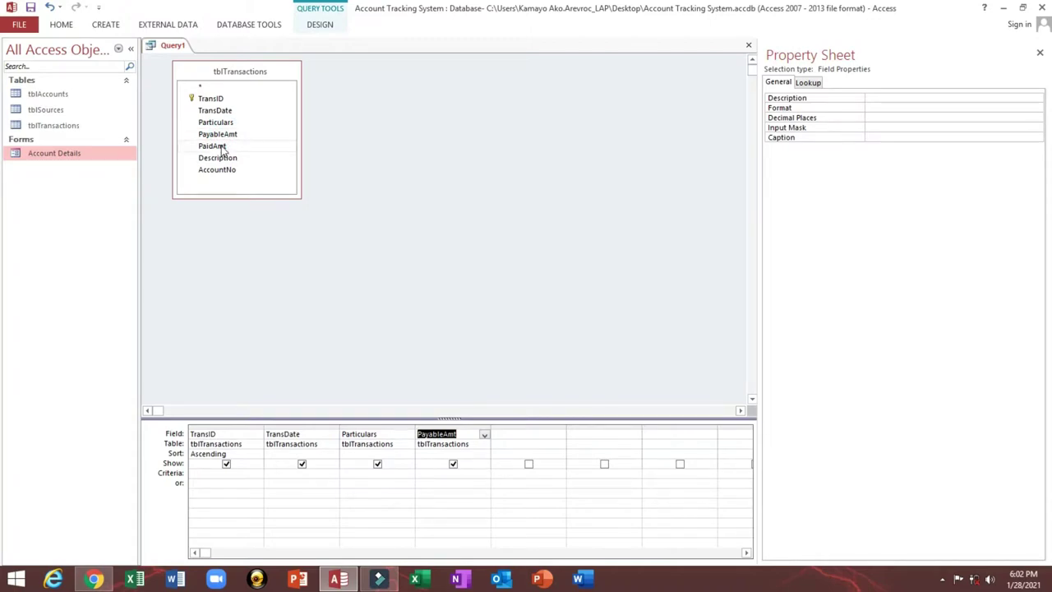
double_click(212, 147)
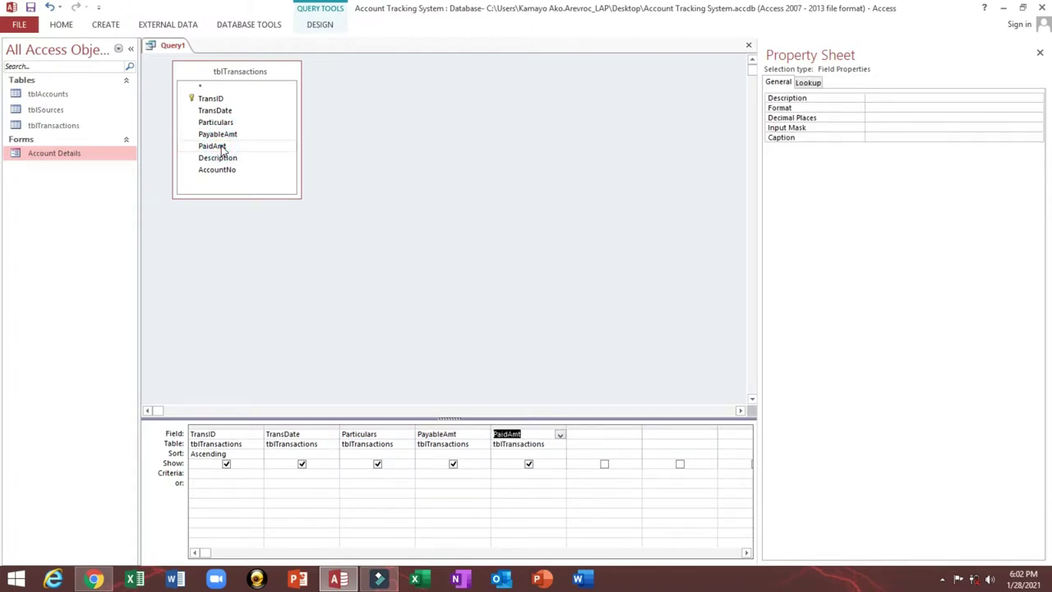
double_click(219, 158)
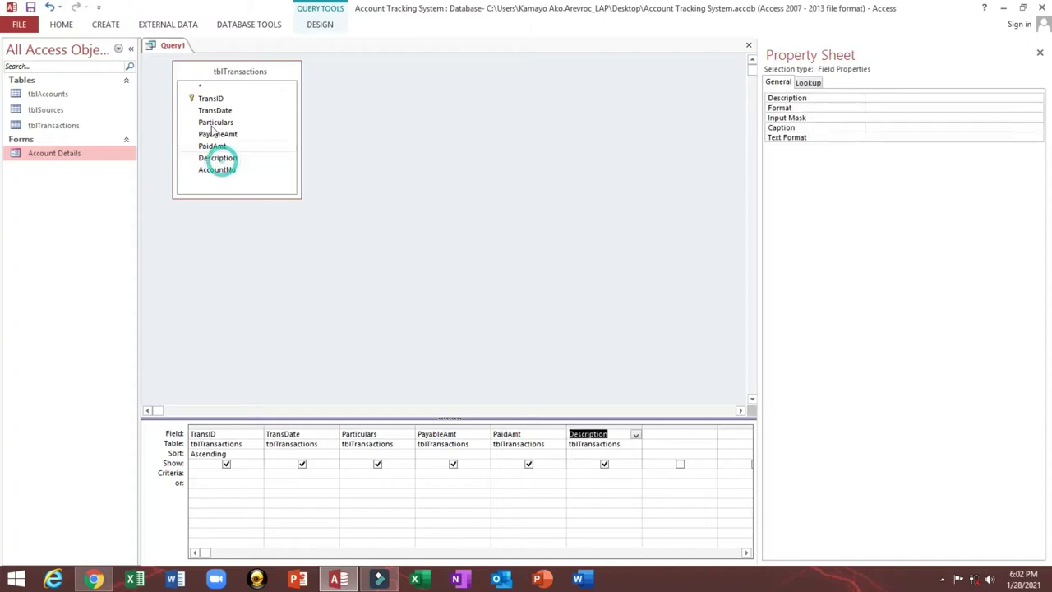
Step: Widen the empty column after Description and start a new field named lineTotal:
click(130, 49)
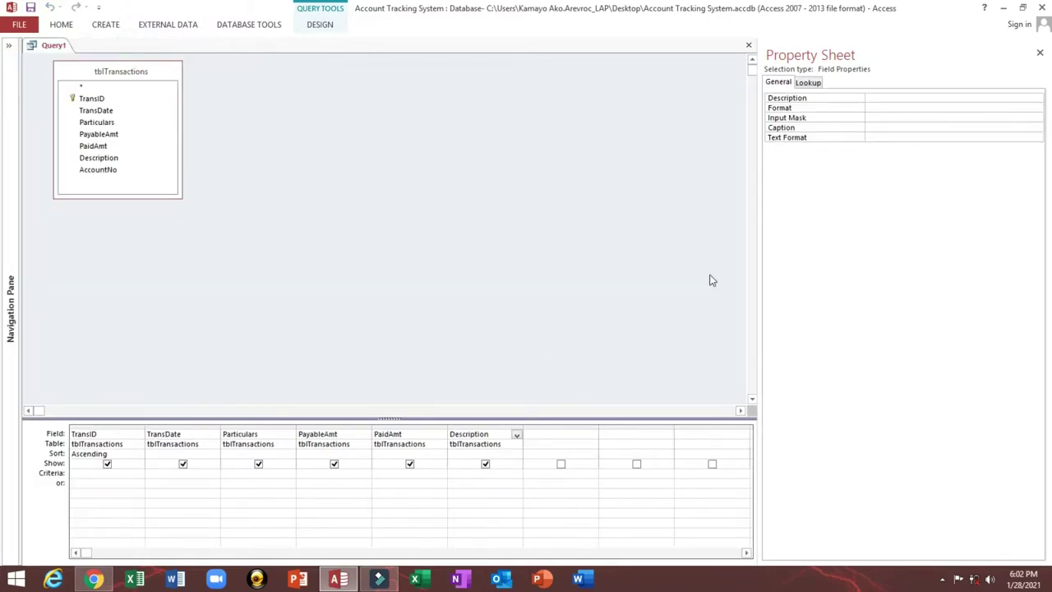
drag(755, 237, 1019, 260)
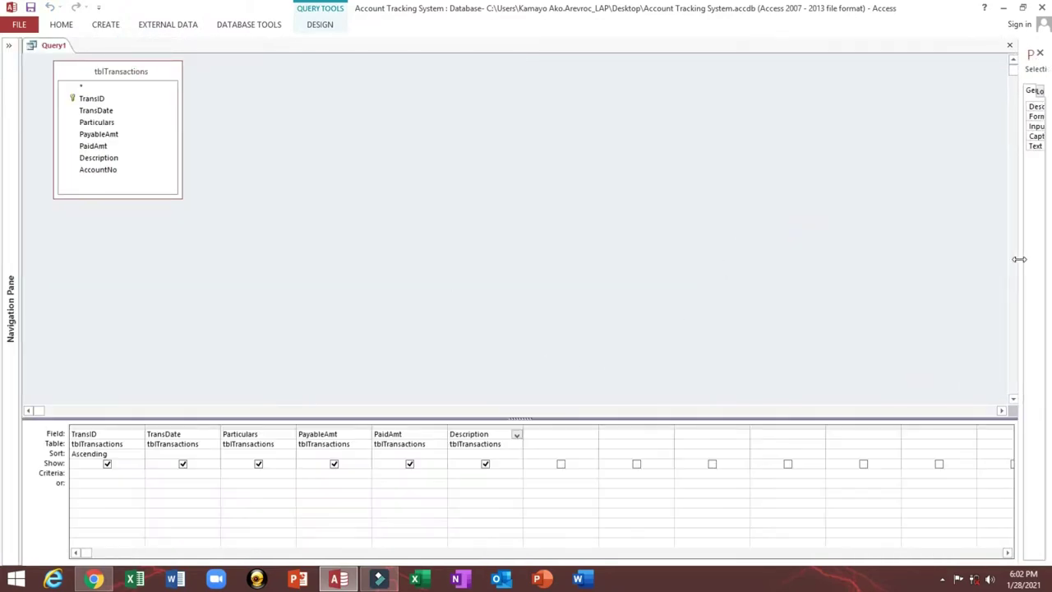
drag(600, 425, 817, 425)
click(550, 436)
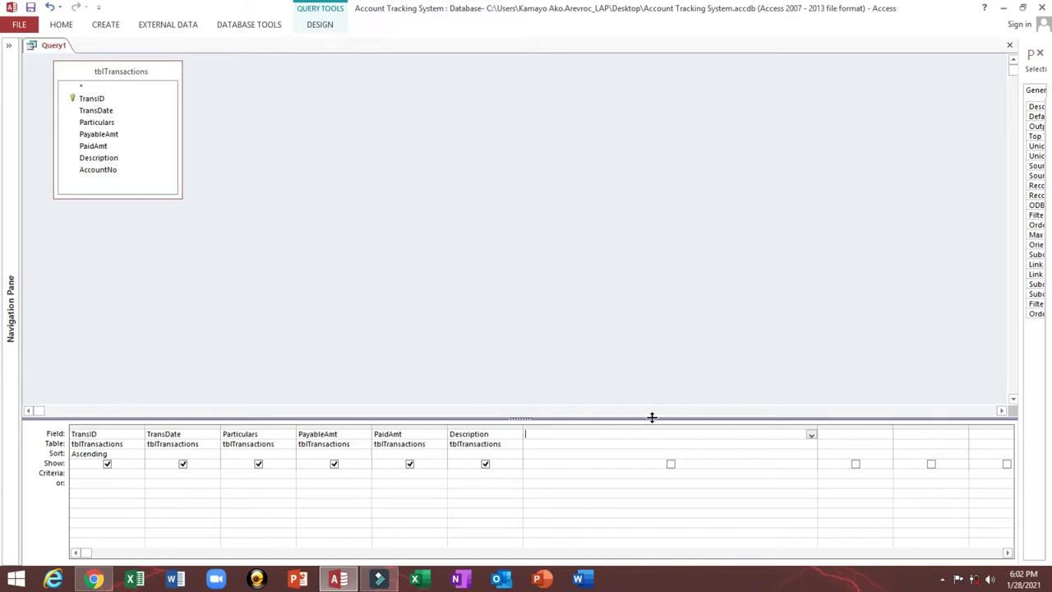
text(lineTotal:)
Step: Enter Nz([PayableAmt]) - Nz([PaidAmt]) as the lineTotal expression in the Expression Builder
right_click(623, 435)
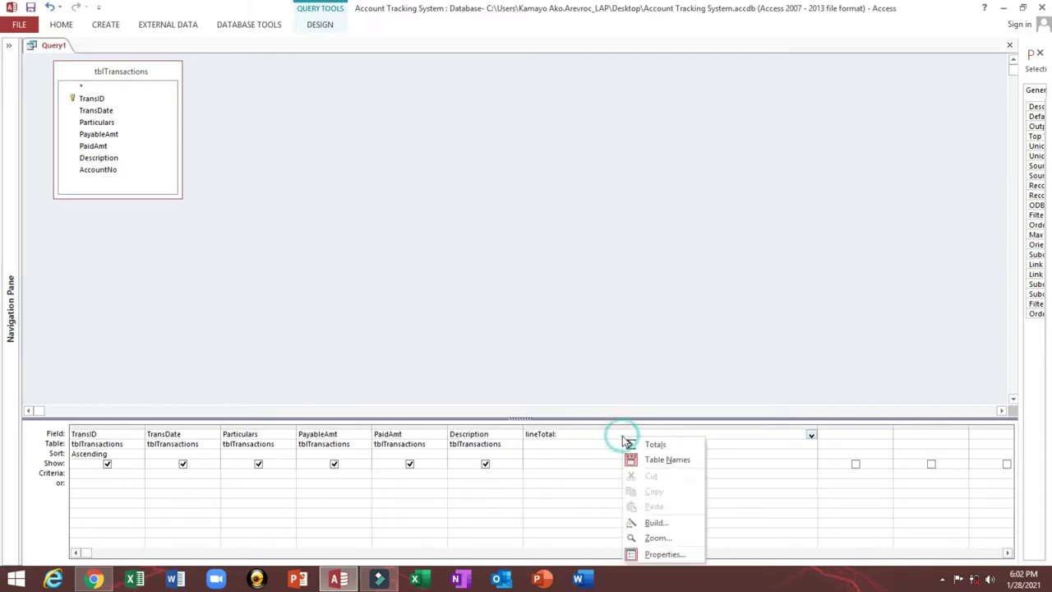
click(648, 523)
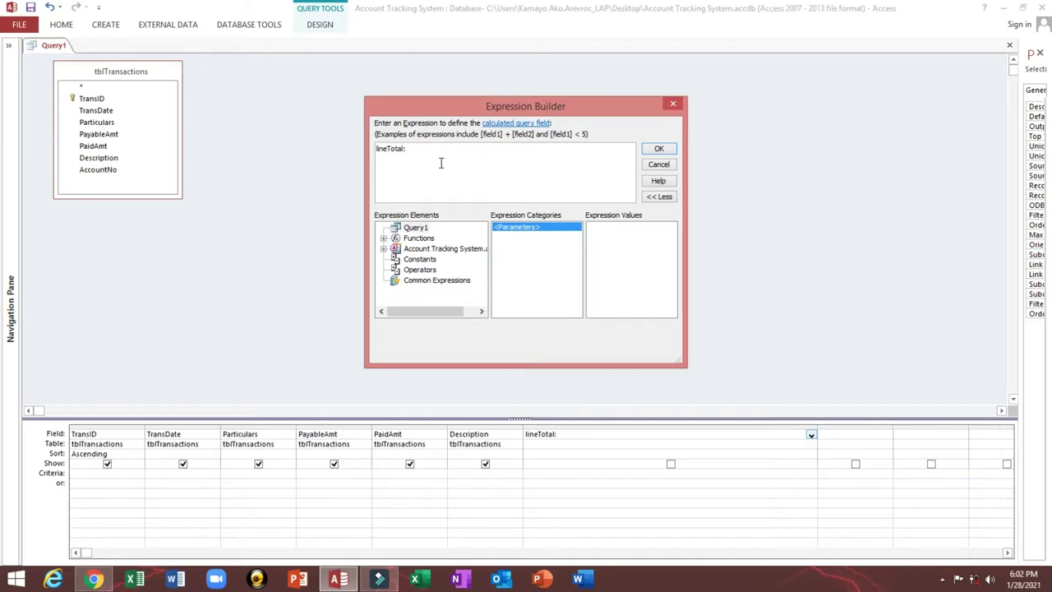
text(nz)
key(BackSpace)
text(Nz()
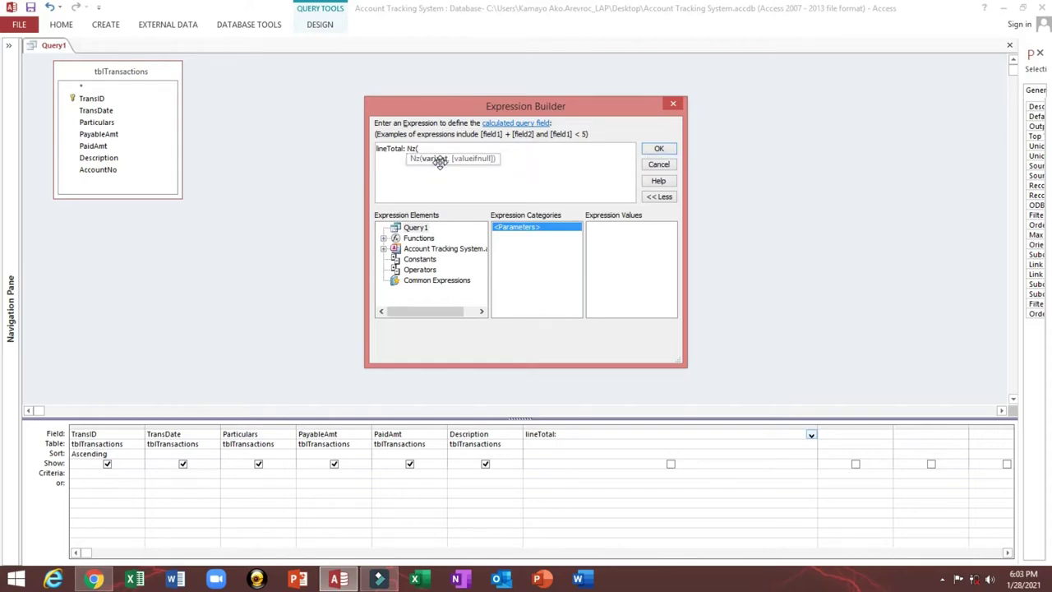
text([pay)
key(BackSpace)
key(BackSpace)
key(BackSpace)
text(PayableAmt]))
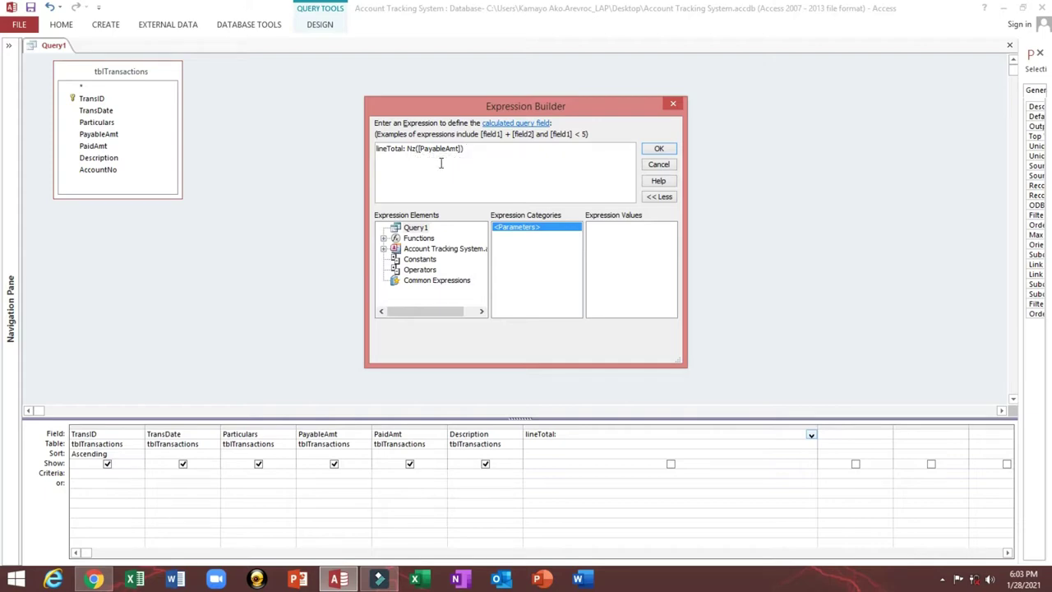
text( - Nz()
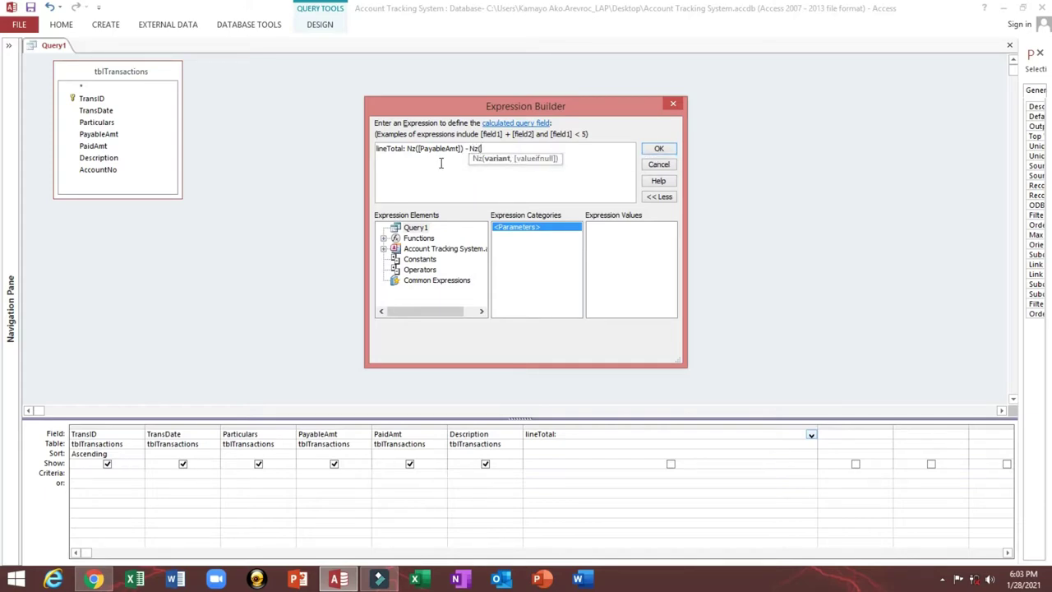
text([PaidAmt]))
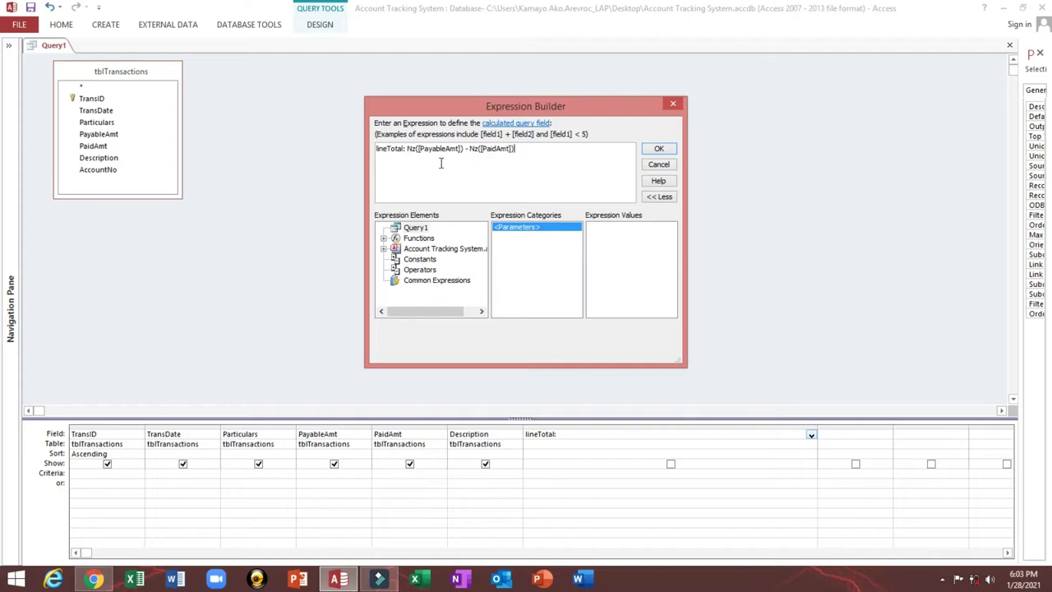
click(658, 148)
click(587, 445)
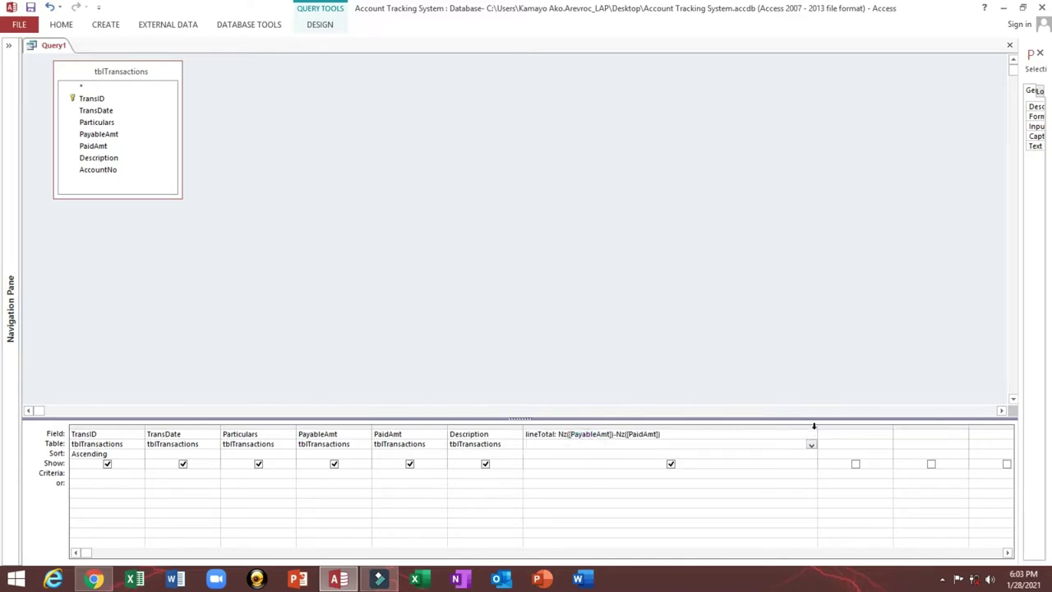
Step: Add AccountNo to the query, save it as qryTransactions, close it and show the object list
drag(816, 424, 692, 417)
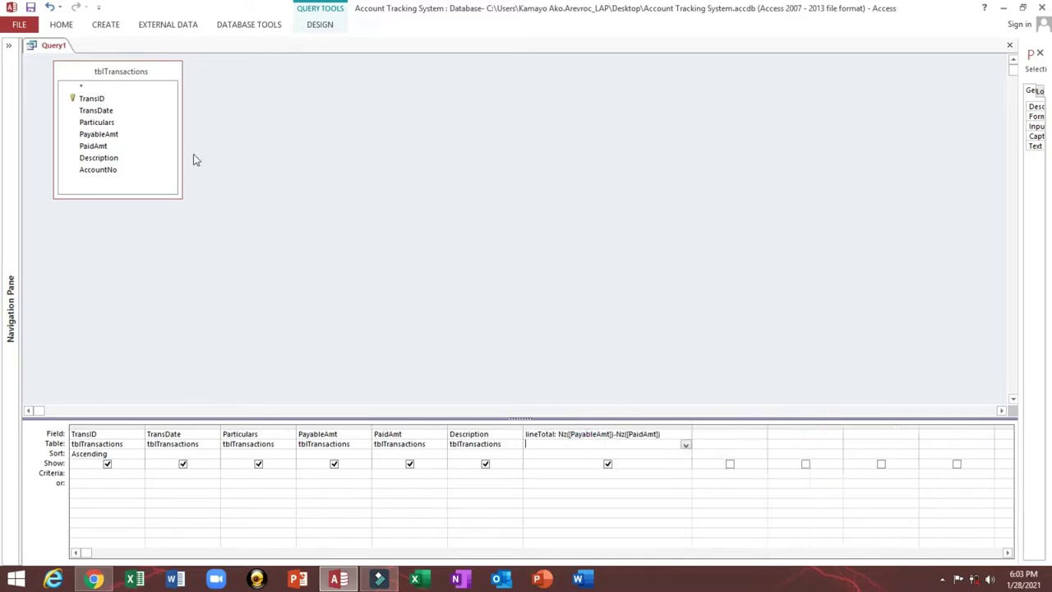
double_click(112, 171)
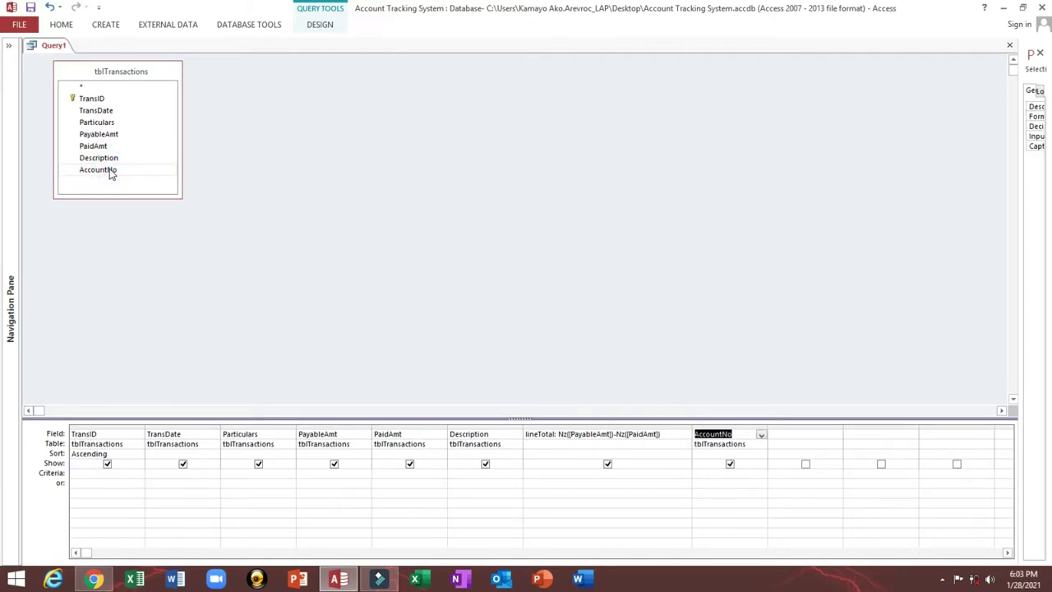
key(ctrl+s)
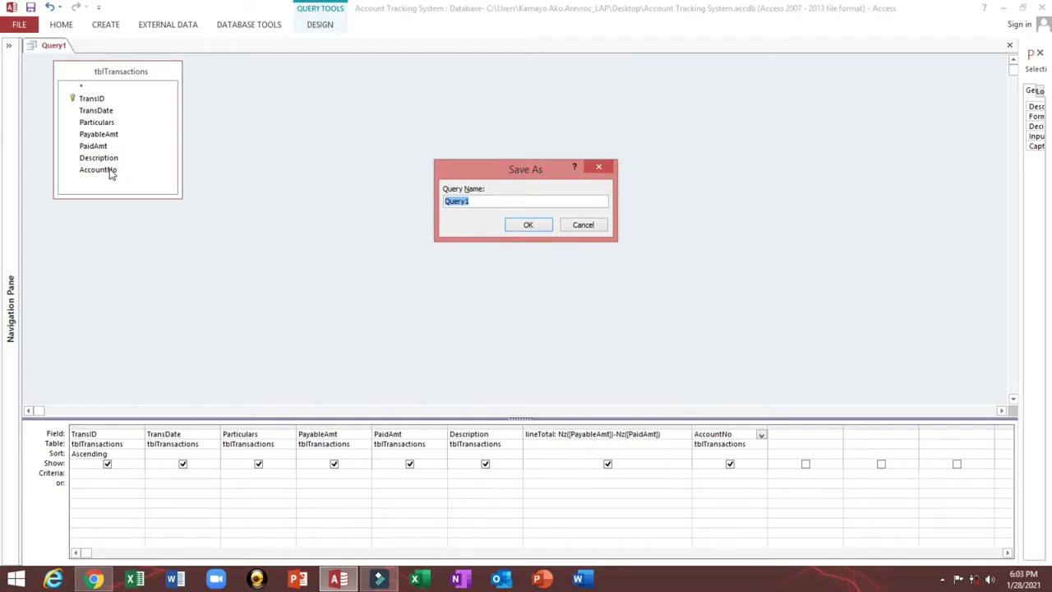
text(qryTransactions)
click(527, 226)
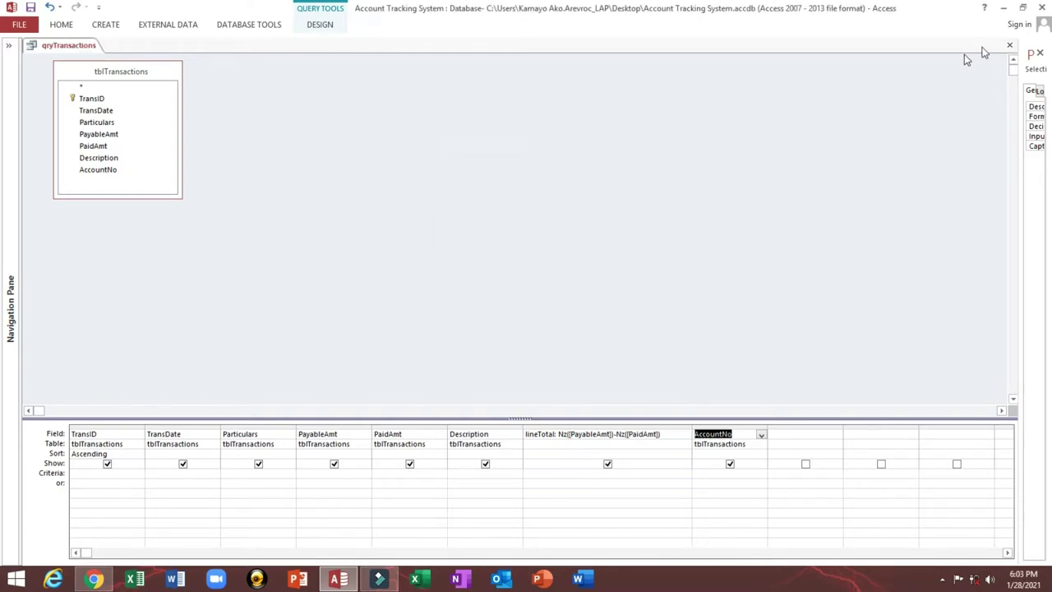
click(1009, 45)
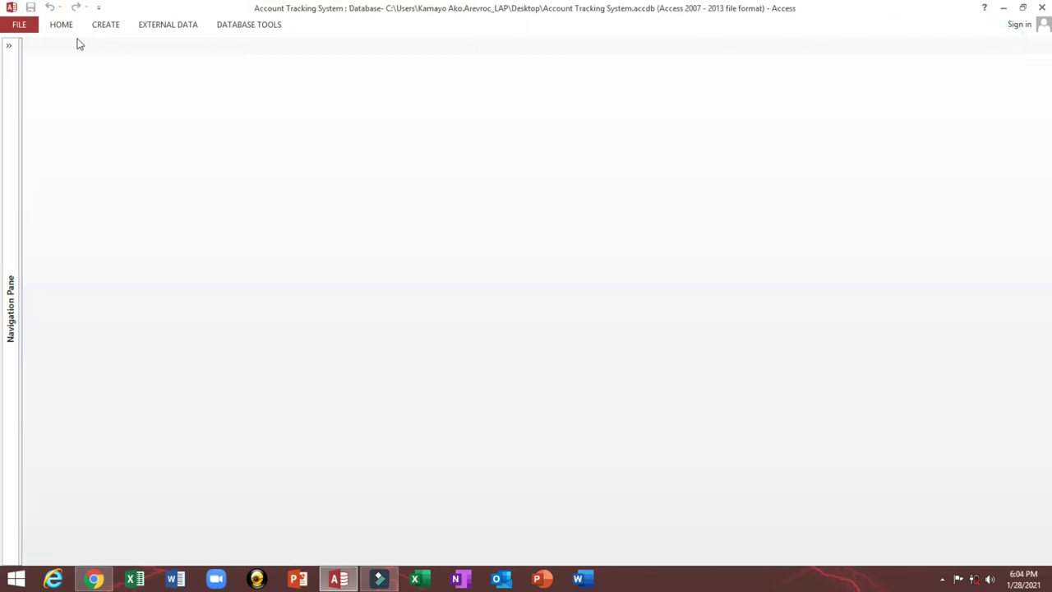
click(9, 46)
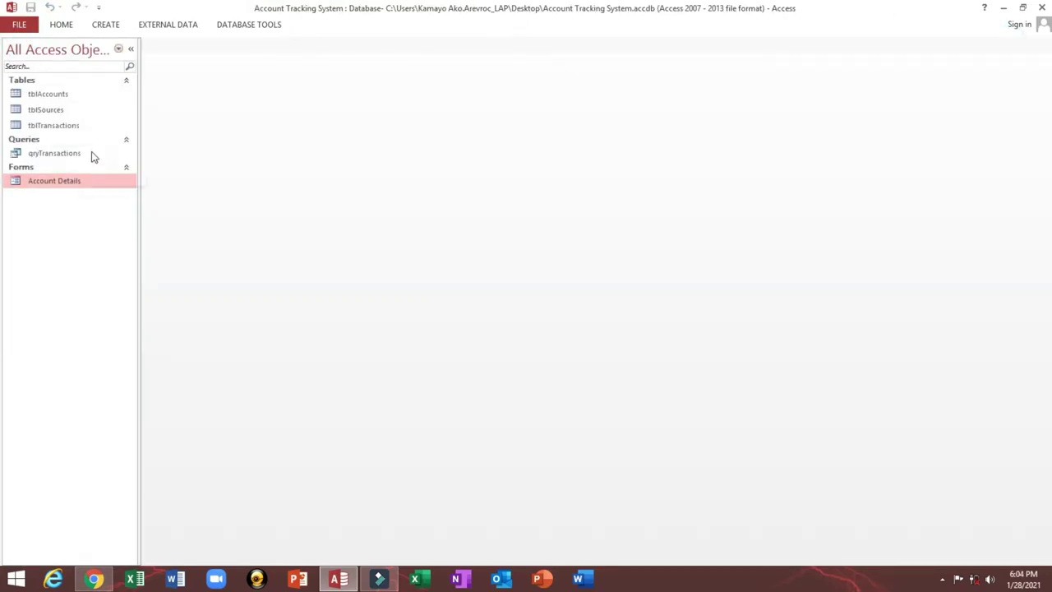
Step: Create a Multiple Items form from the selected qryTransactions query via More Forms
click(53, 97)
click(105, 25)
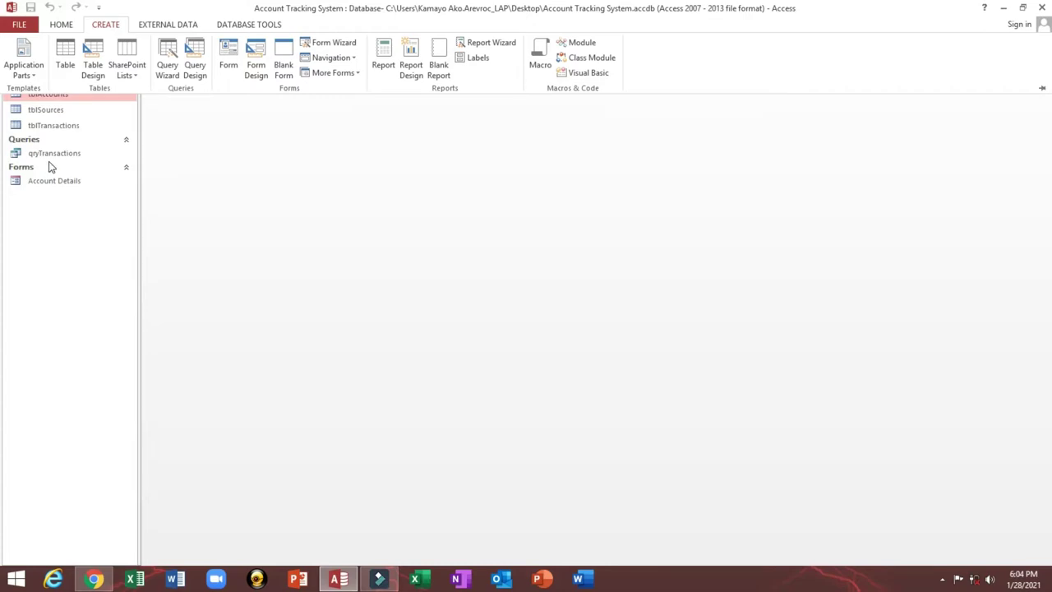
click(942, 580)
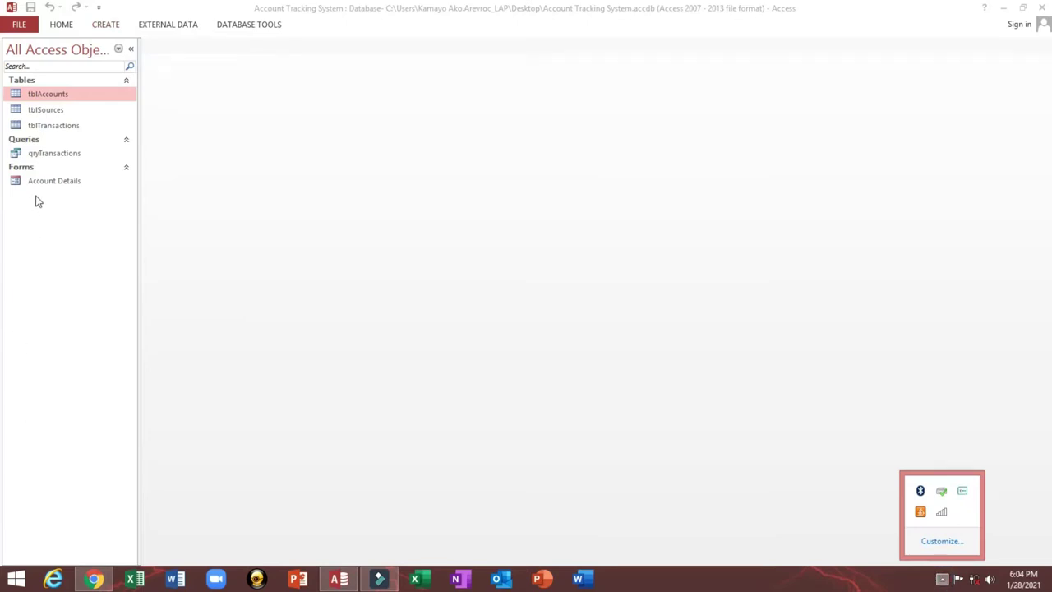
click(50, 156)
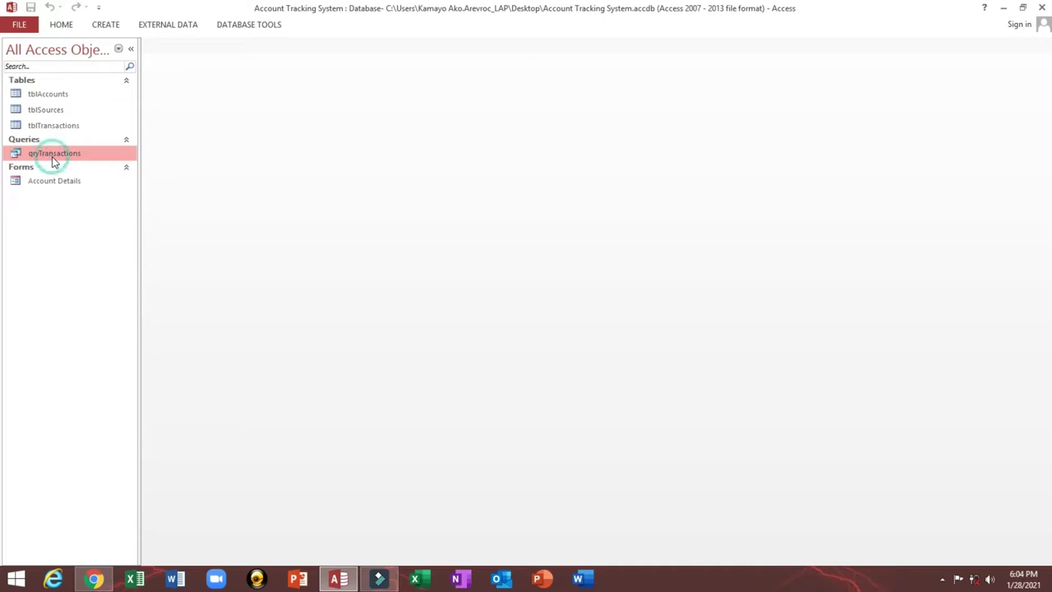
click(105, 25)
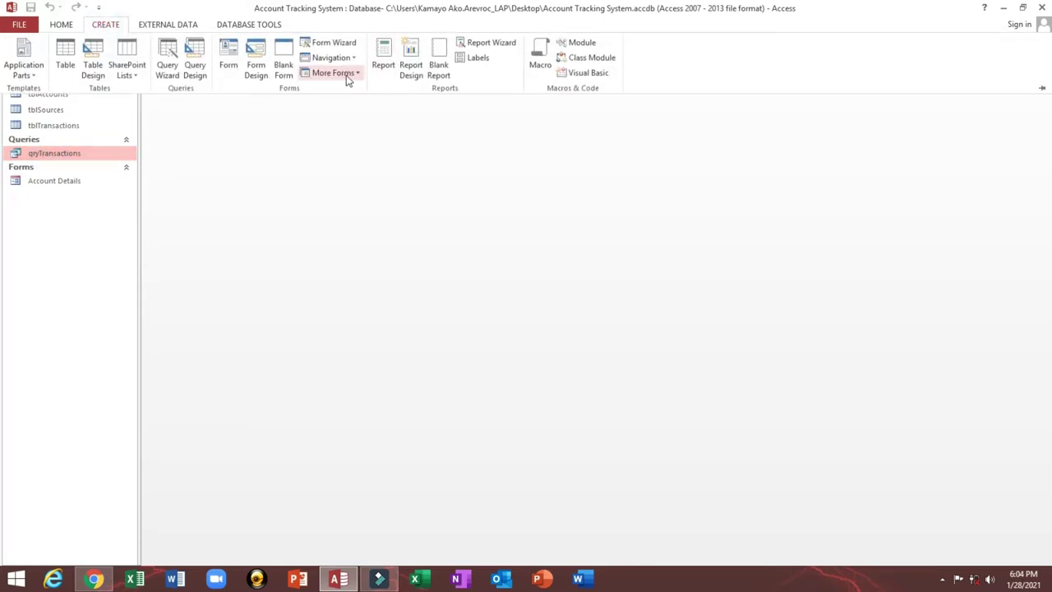
click(326, 74)
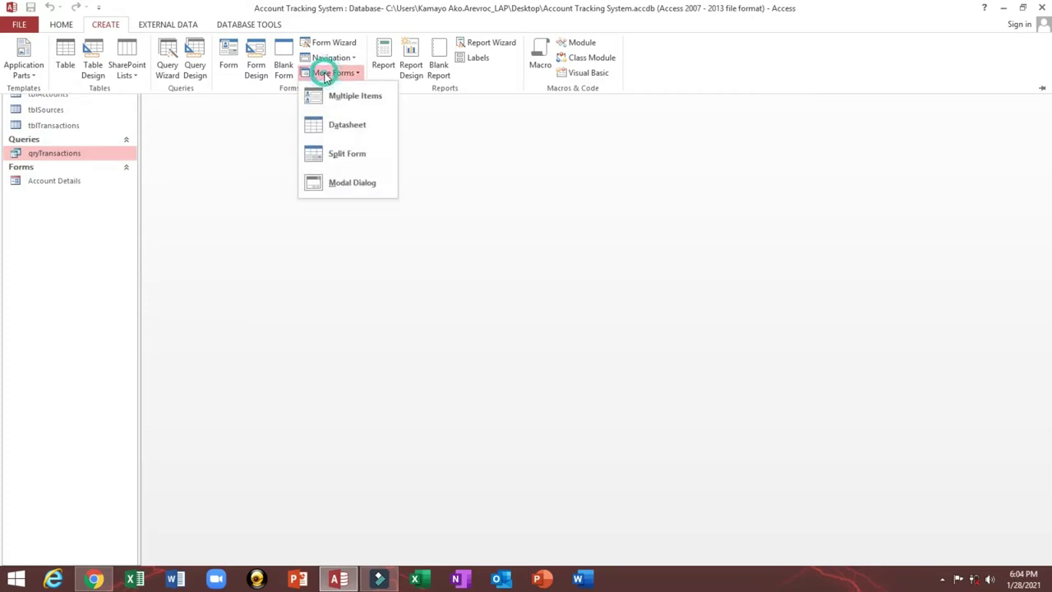
click(365, 102)
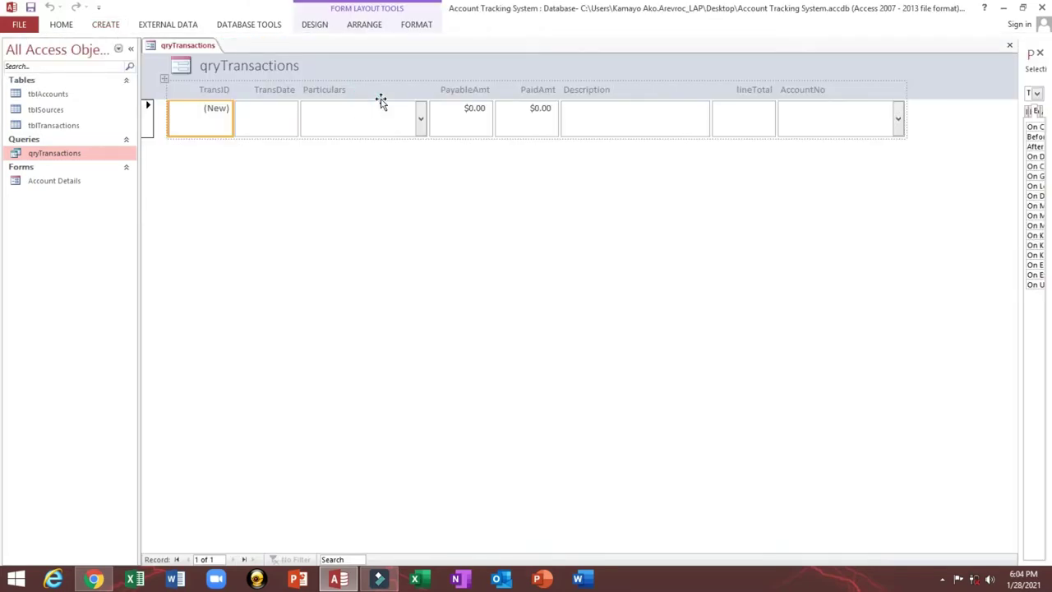
Step: Switch the new form to Design view and widen the Property Sheet
right_click(411, 170)
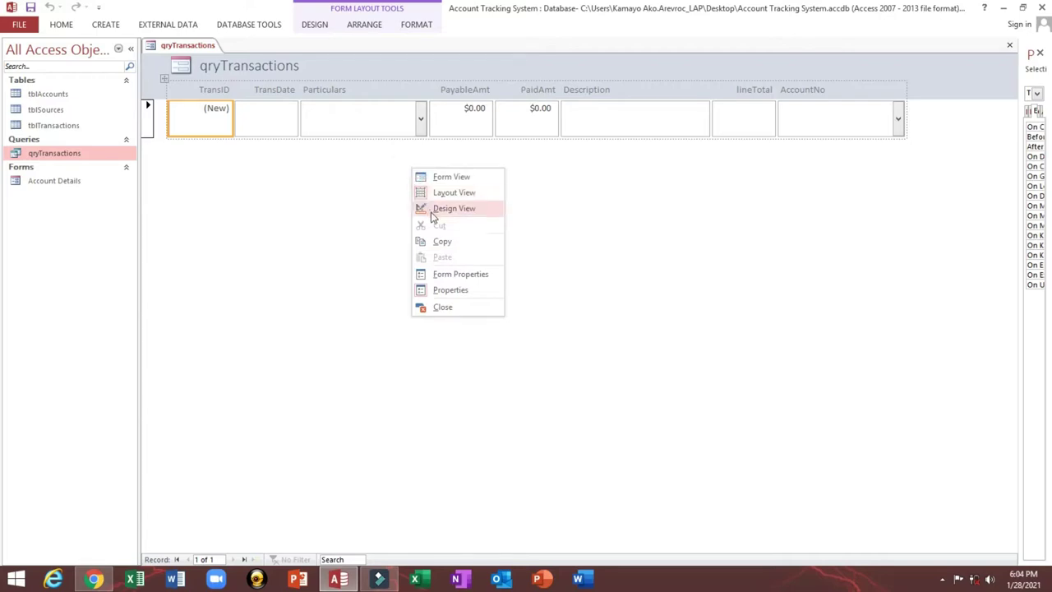
click(454, 209)
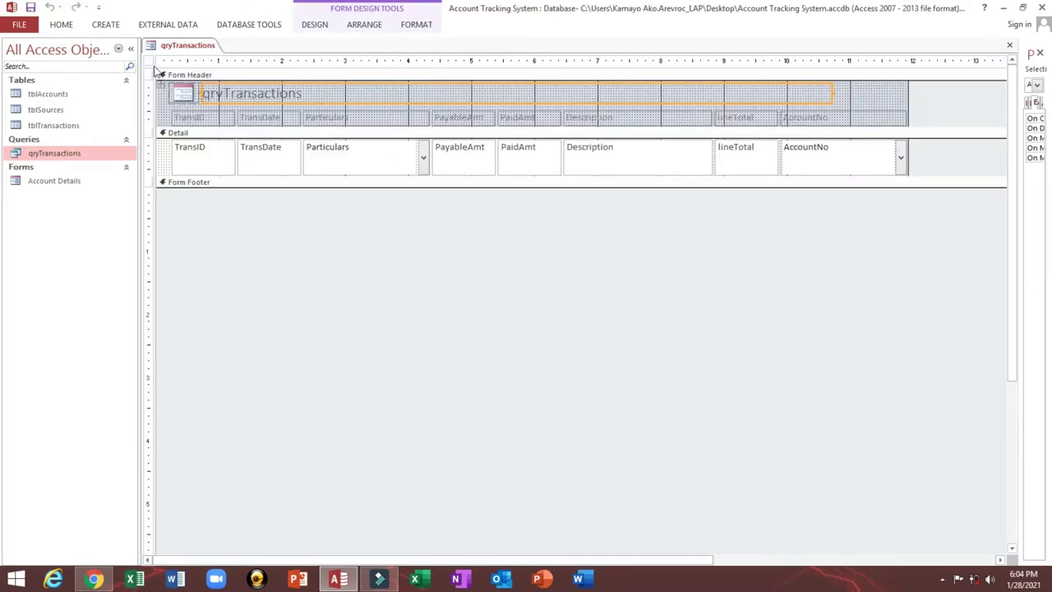
click(130, 48)
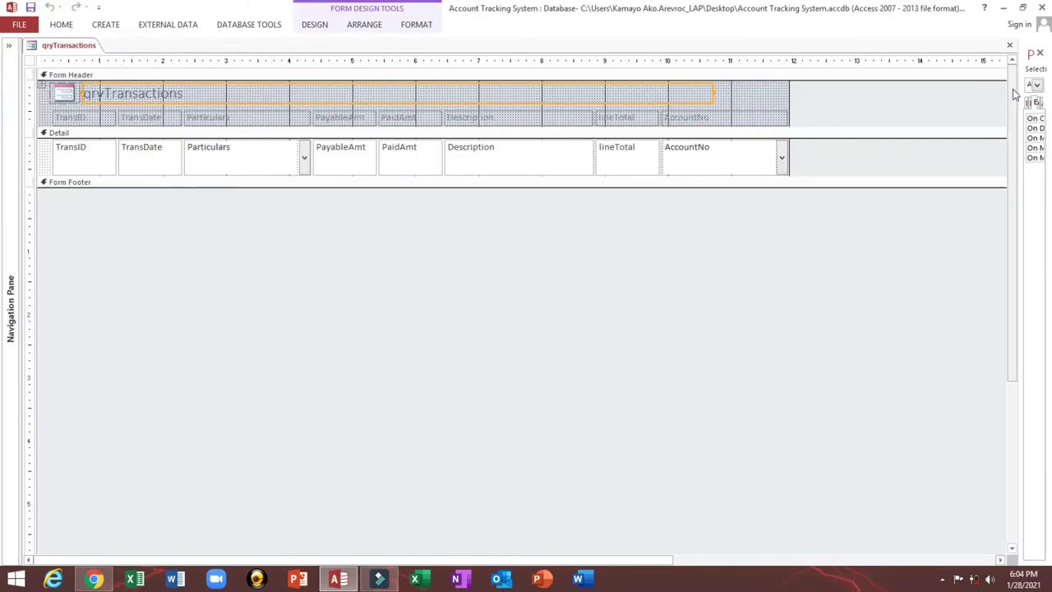
drag(1020, 93, 878, 92)
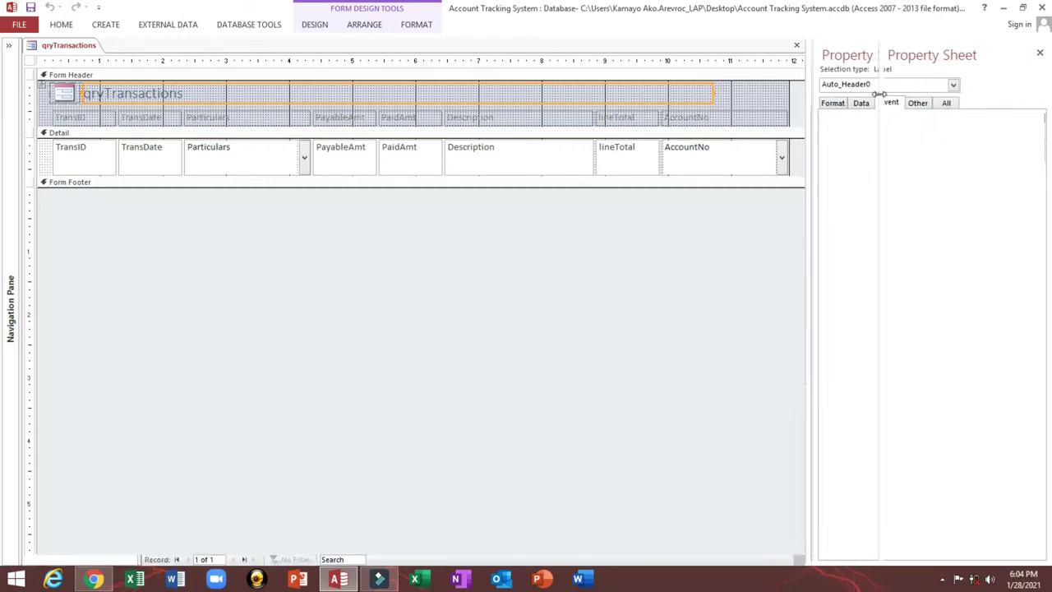
Step: Shift all column labels and detail controls slightly left, then select the AccountNo label and combo
click(41, 90)
drag(52, 95, 778, 184)
mouse_move(726, 126)
mouse_down()
mouse_move(700, 123)
mouse_move(711, 123)
mouse_up()
click(627, 314)
drag(682, 308, 713, 115)
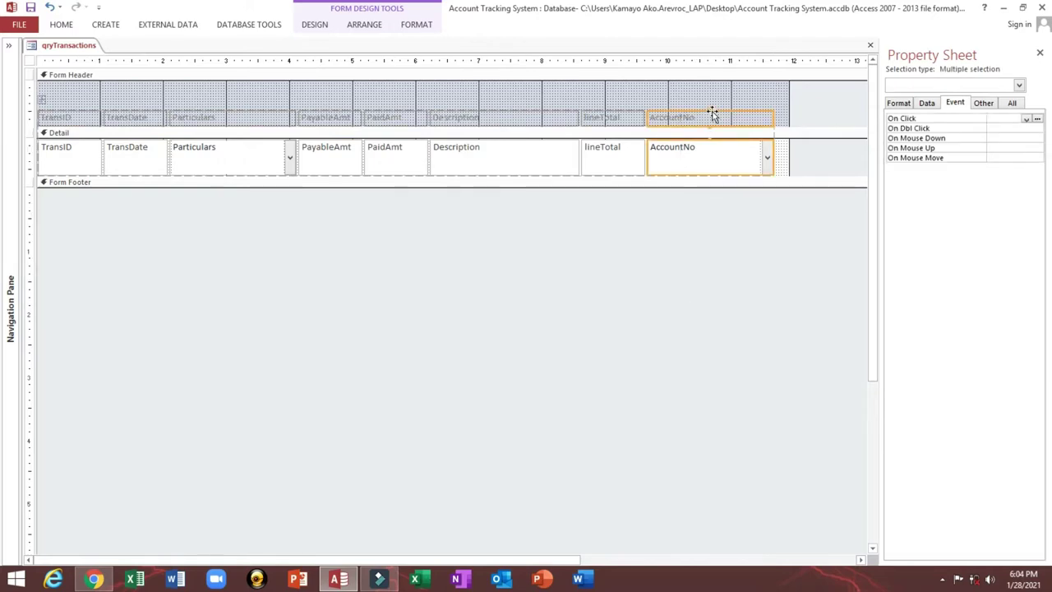
Step: Delete the AccountNo and TransID columns' labels and controls from the form
key(Delete)
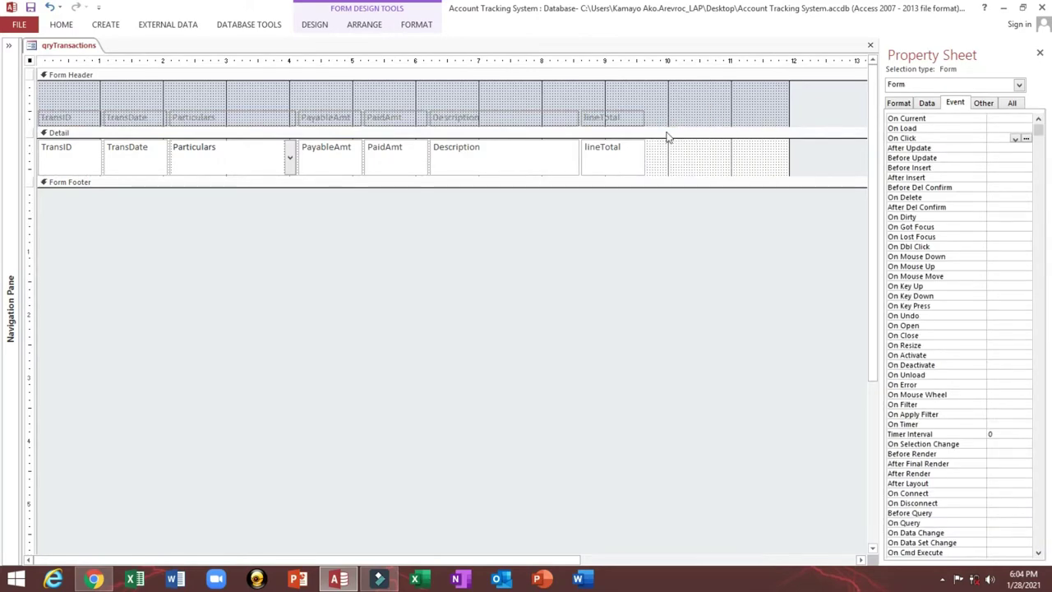
drag(878, 153, 806, 153)
drag(600, 249, 629, 121)
click(615, 240)
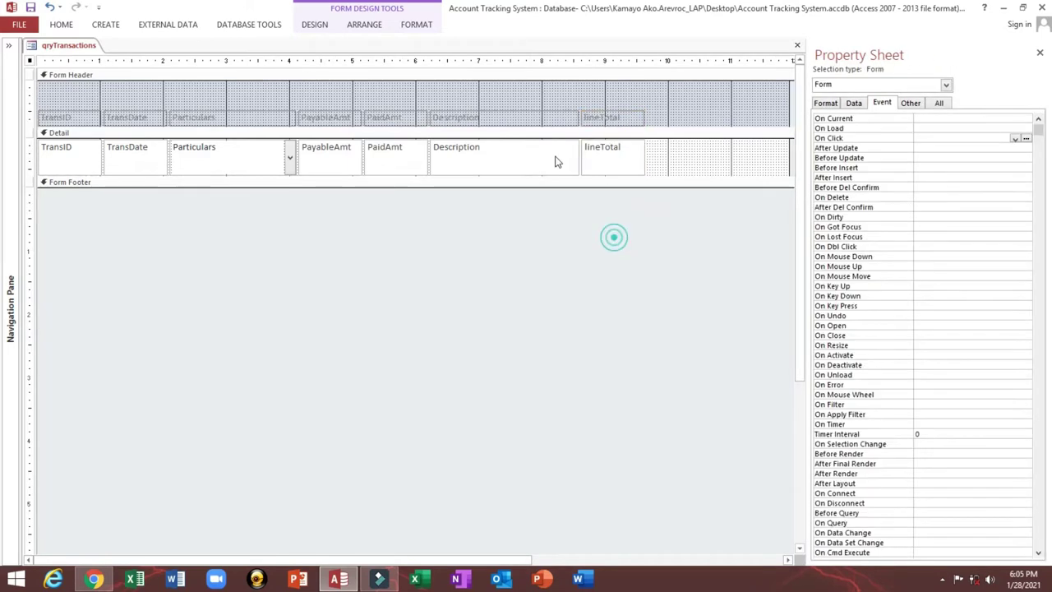
drag(811, 159, 788, 153)
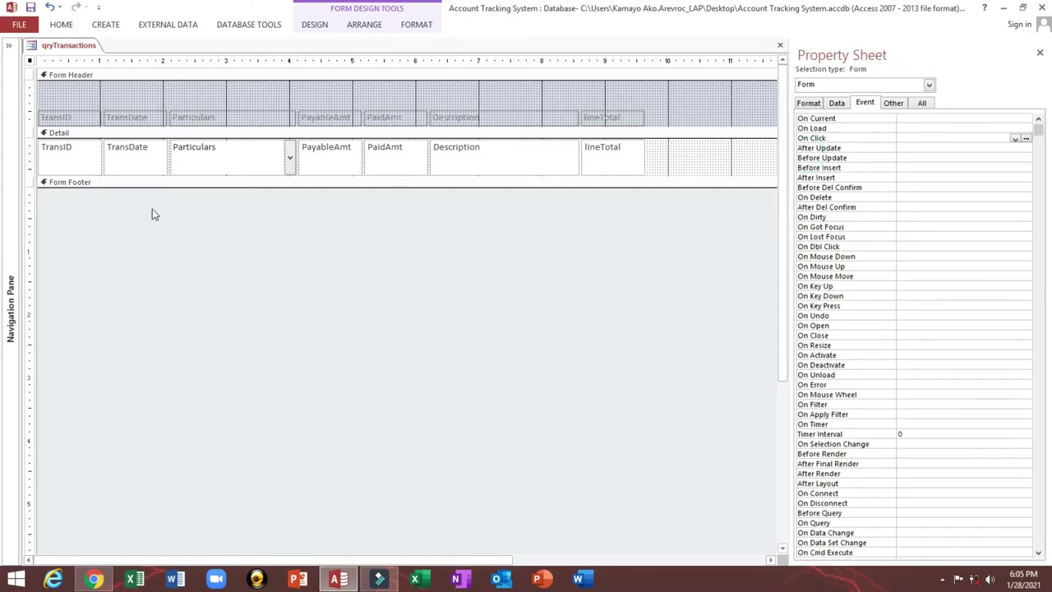
drag(71, 218, 55, 100)
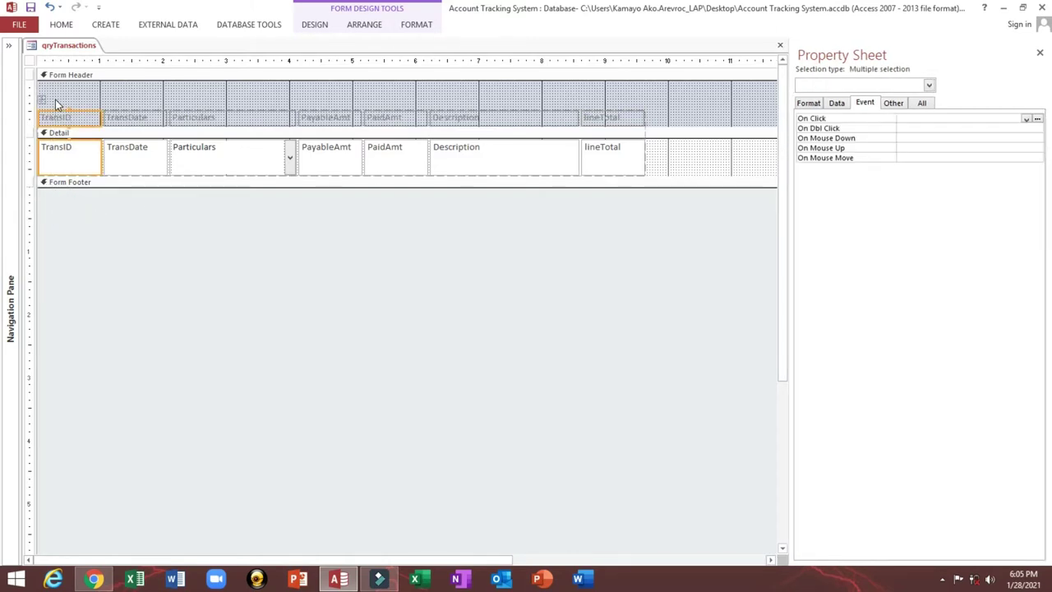
key(Delete)
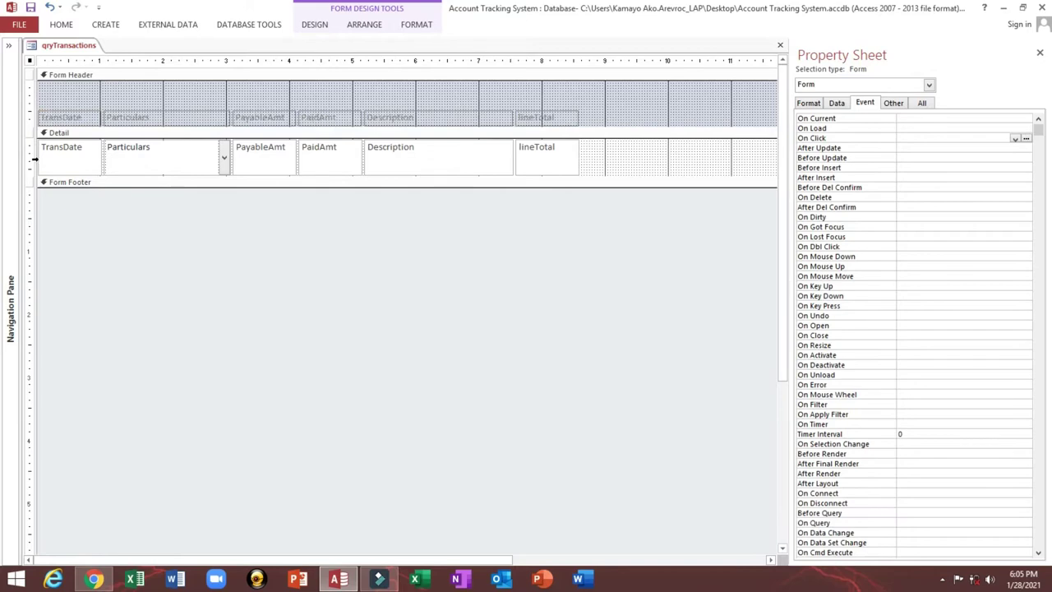
Step: Widen the TransDate text box slightly and make the form footer taller
click(68, 156)
key(shift+Right)
key(shift+Right)
key(shift+Right)
key(shift+Right)
key(shift+Right)
key(shift+Right)
key(shift+Right)
key(shift+Right)
key(shift+Right)
key(shift+Right)
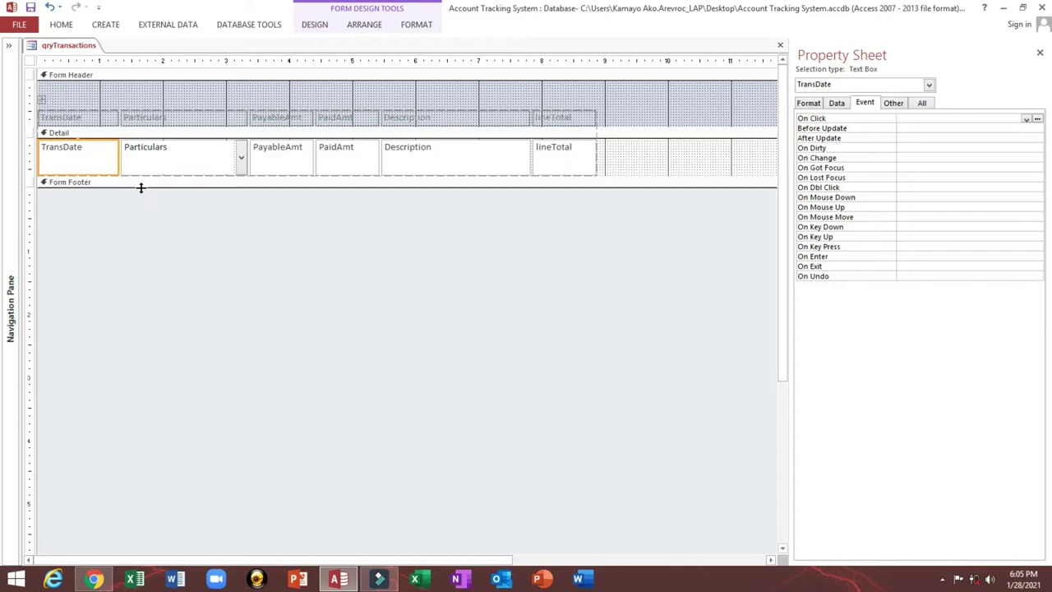
drag(140, 188, 140, 276)
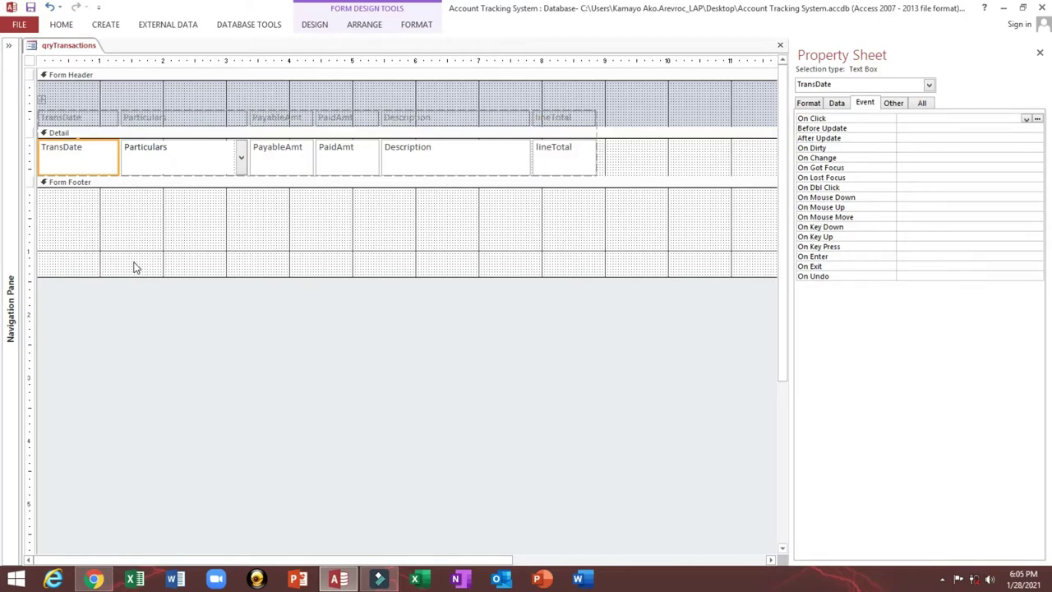
click(125, 215)
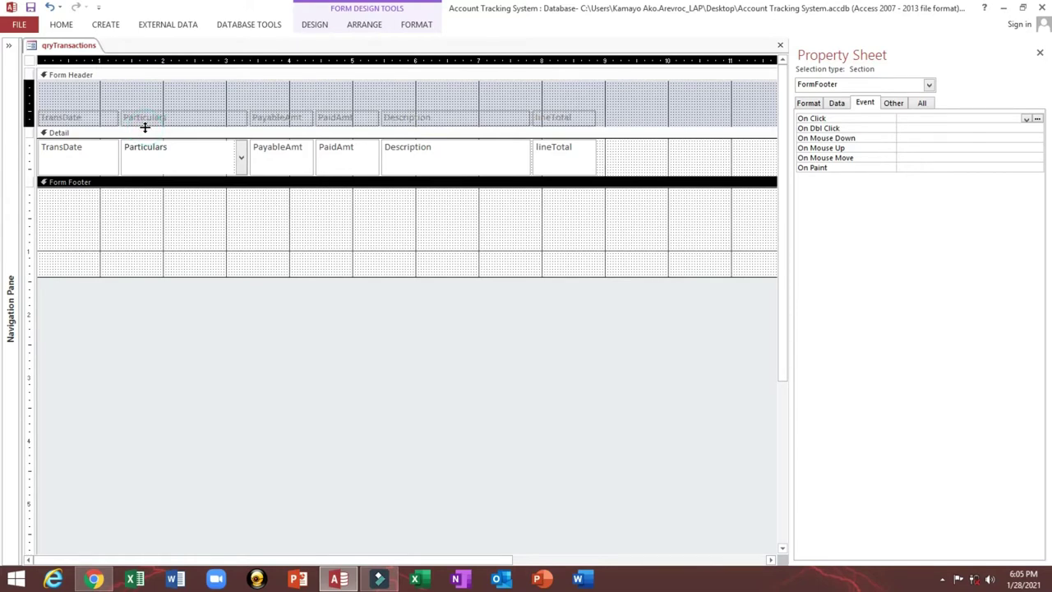
Step: Readjust the form header height and extend the form footer downward
drag(145, 127, 148, 190)
click(87, 189)
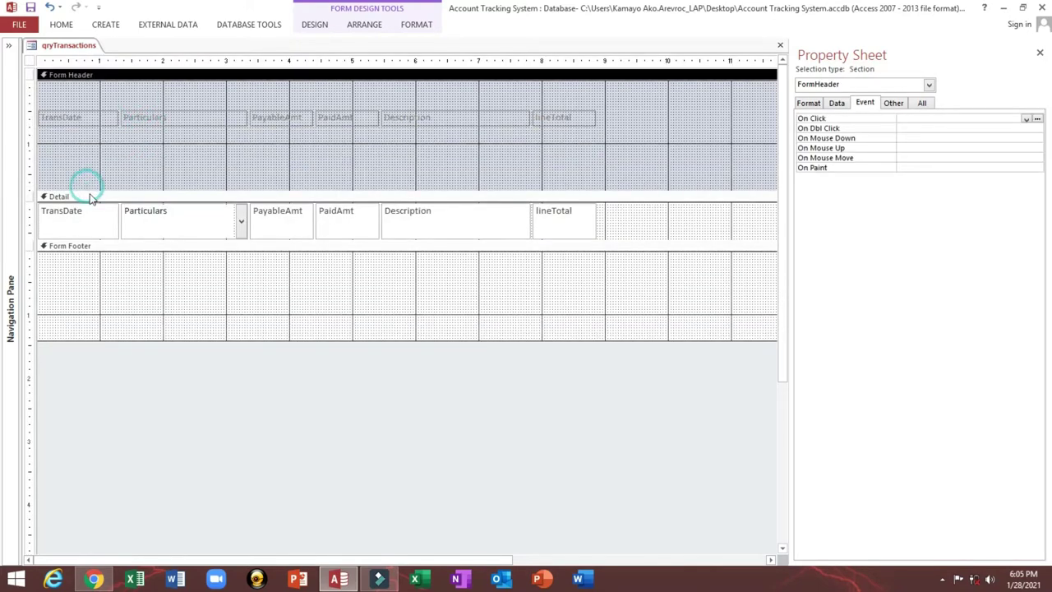
drag(89, 188, 89, 143)
click(133, 293)
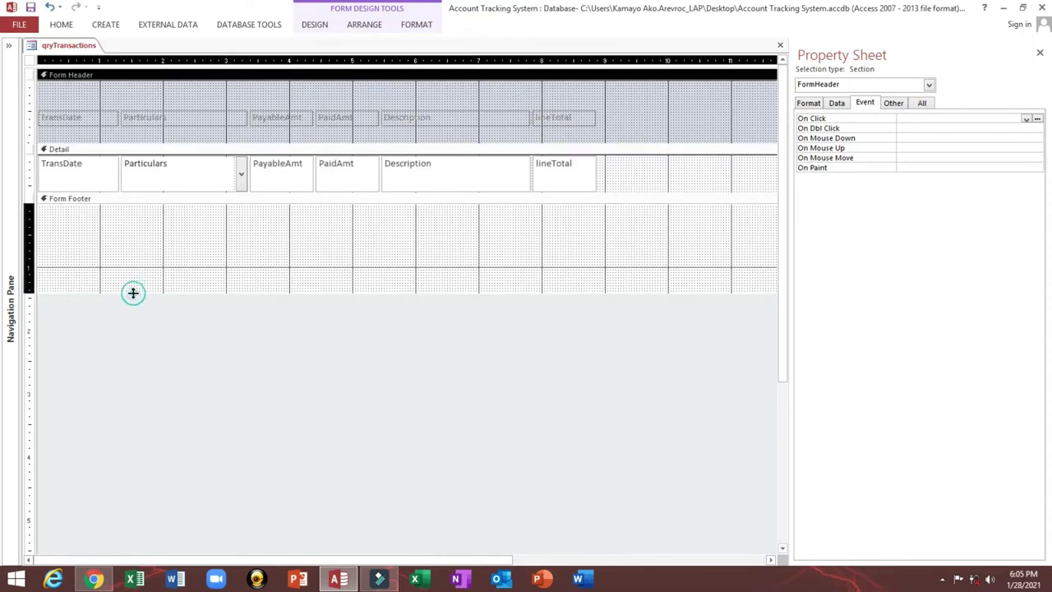
drag(134, 293, 134, 333)
click(188, 250)
Step: Make all six detail controls shorter and shrink the Detail section to fit them
click(29, 182)
click(28, 182)
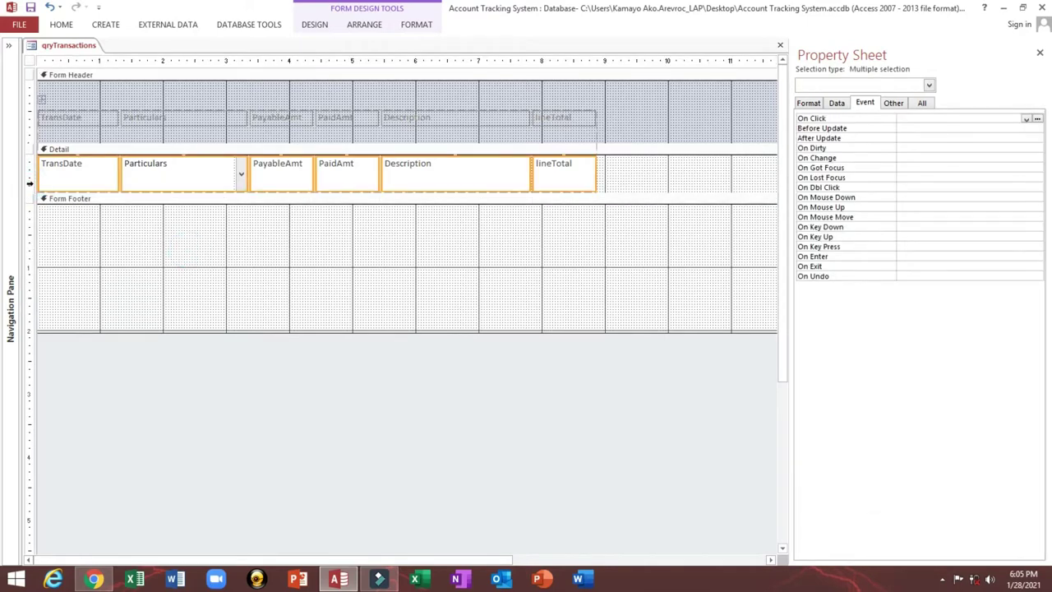
key(shift+Up)
key(shift+Up)
key(shift+Up)
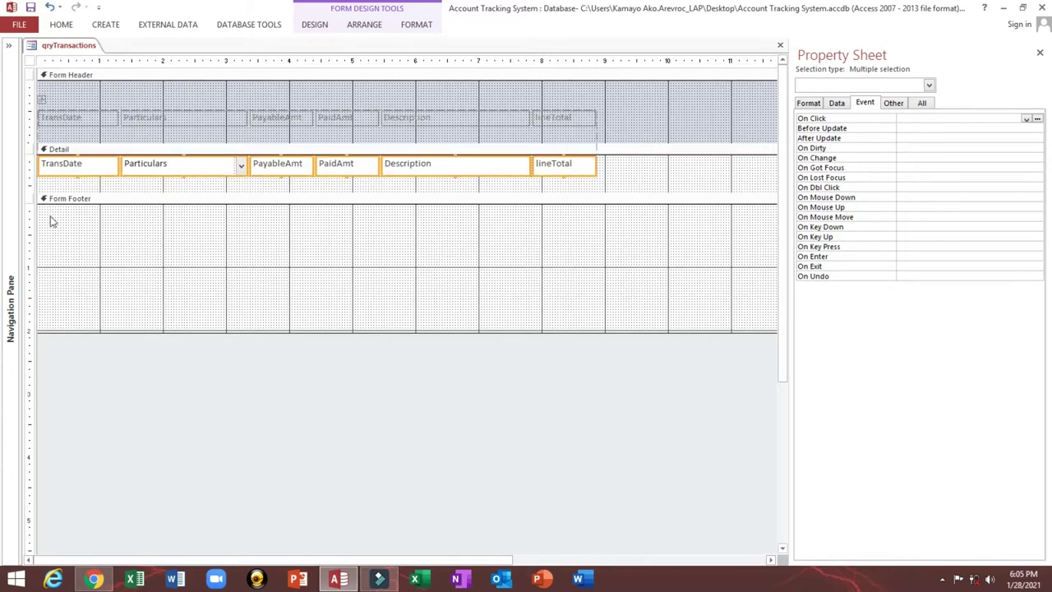
click(149, 228)
drag(160, 195, 163, 175)
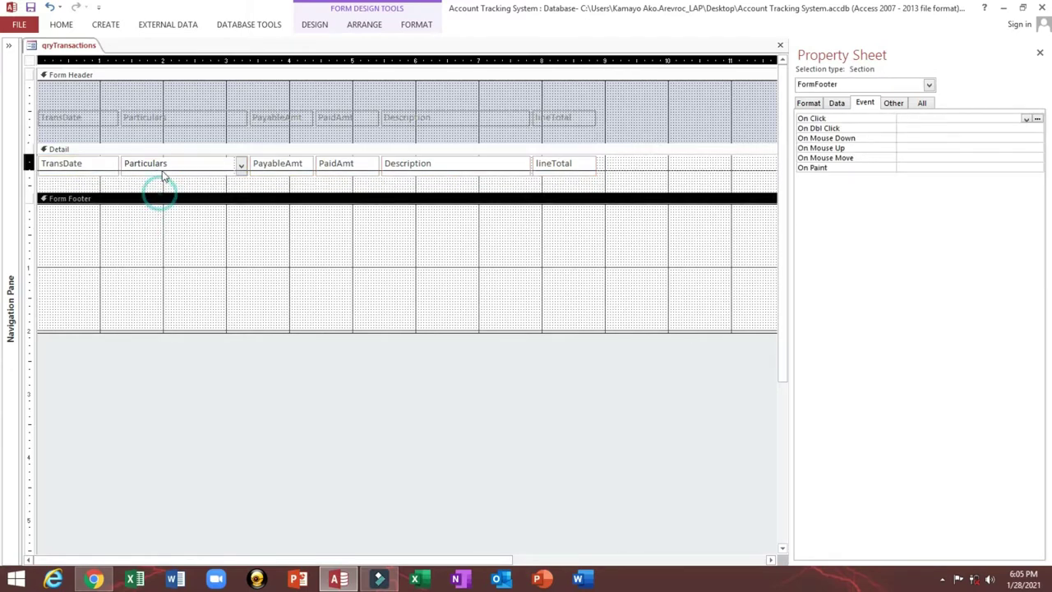
Step: Widen the Particulars combo box and move the header labels lower in the header
click(168, 168)
key(shift+Right)
key(shift+Right)
key(shift+Right)
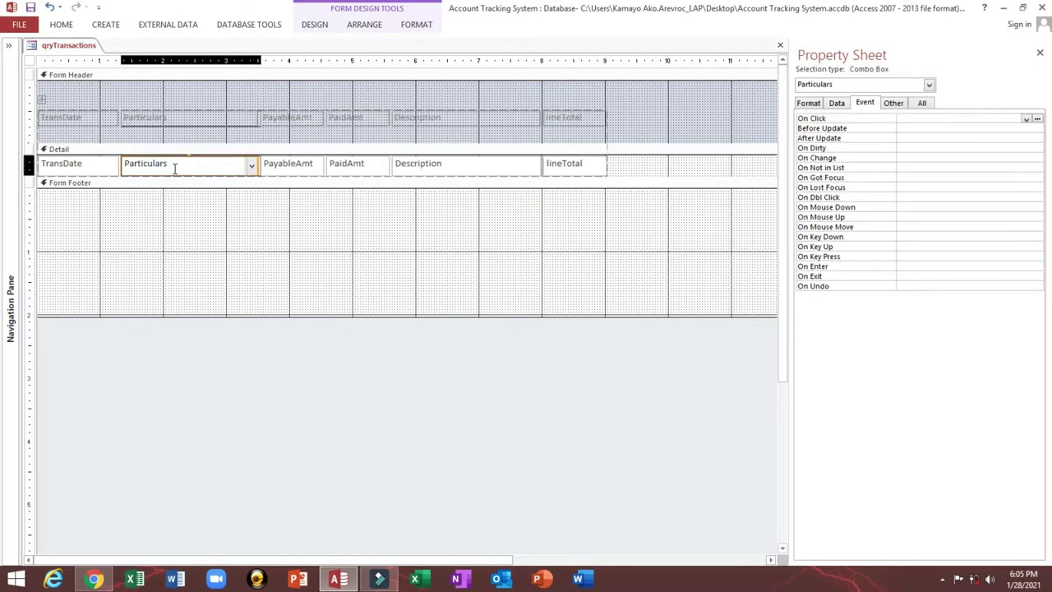
key(shift+Right)
key(shift+Right)
key(shift+Right)
click(27, 122)
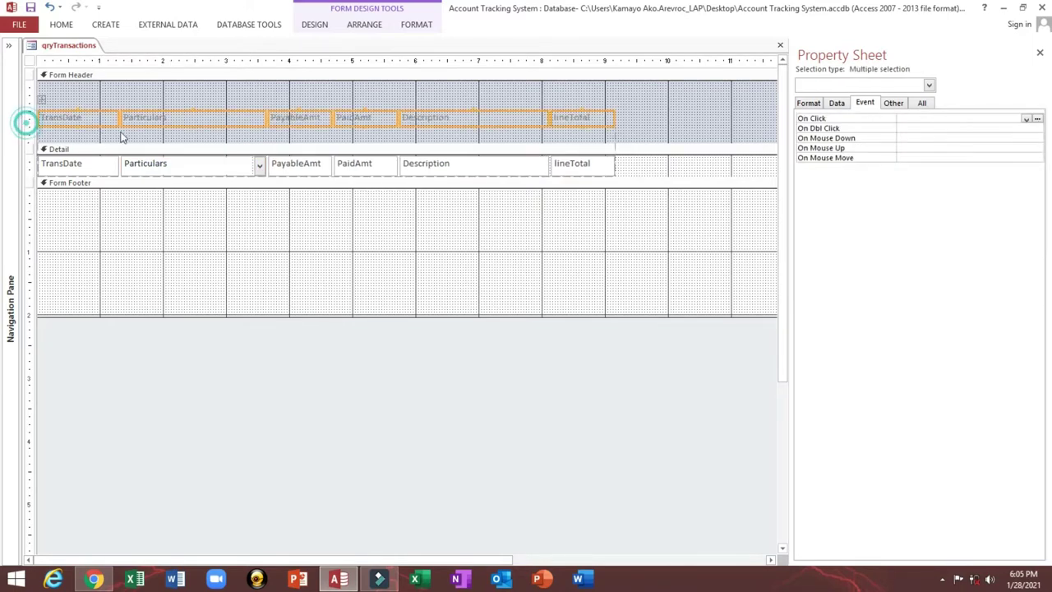
drag(157, 126, 157, 142)
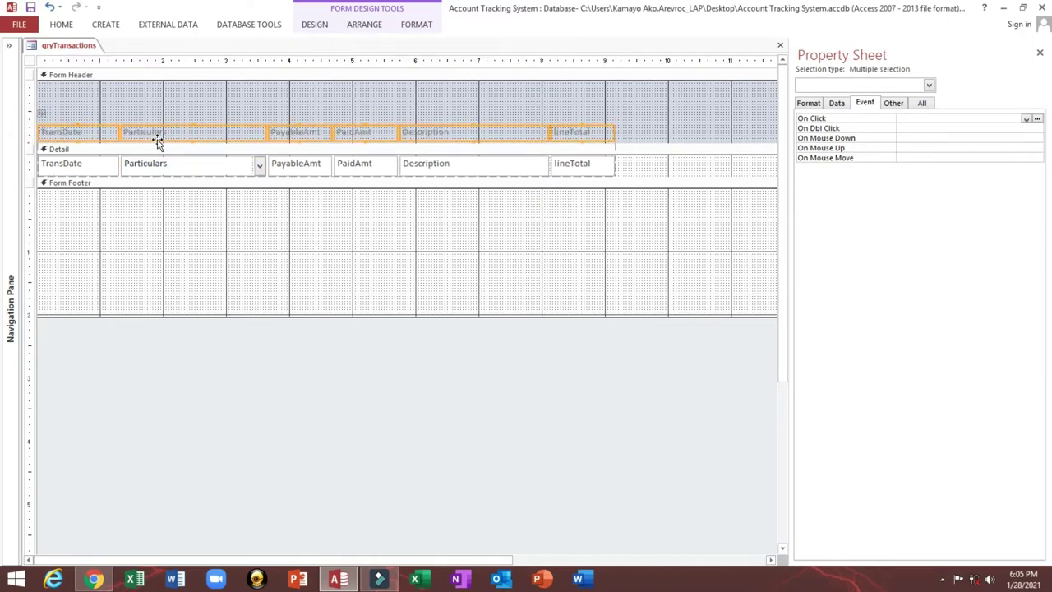
click(9, 46)
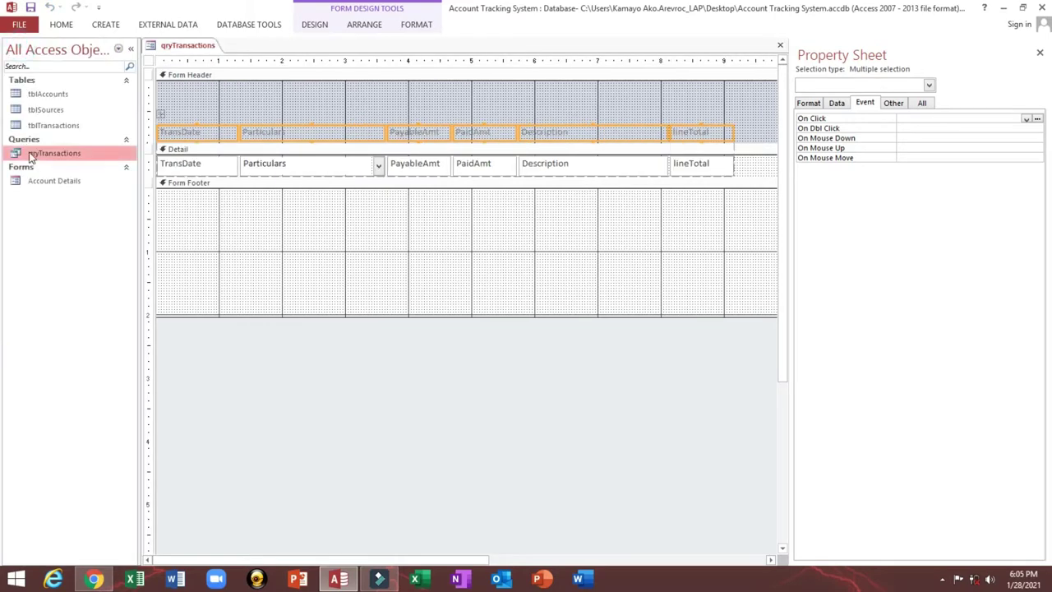
Step: Copy the Account Details form header's Back Color value from its Design view
right_click(49, 182)
click(85, 223)
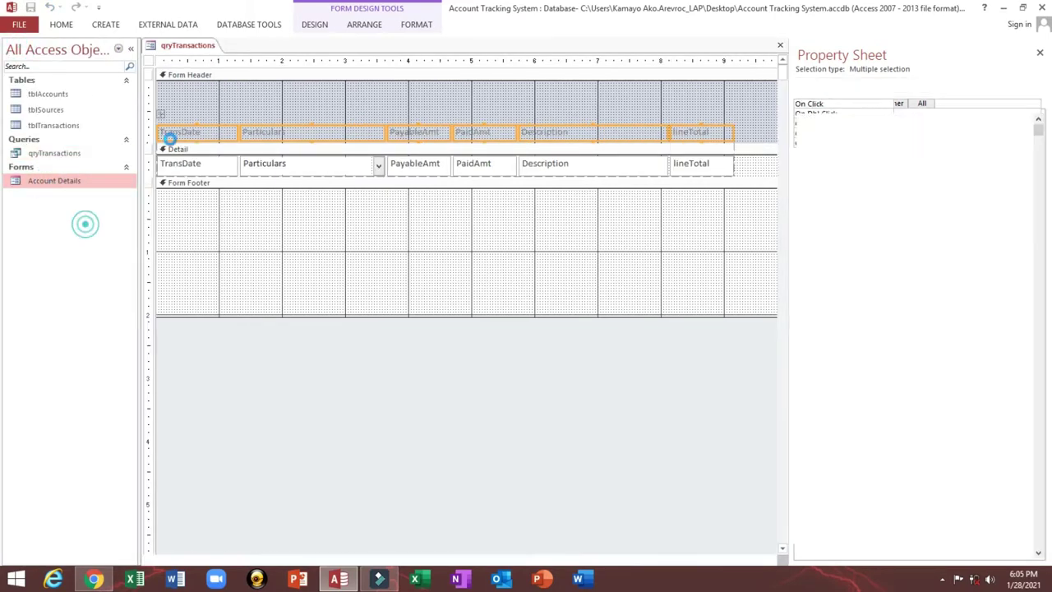
click(419, 94)
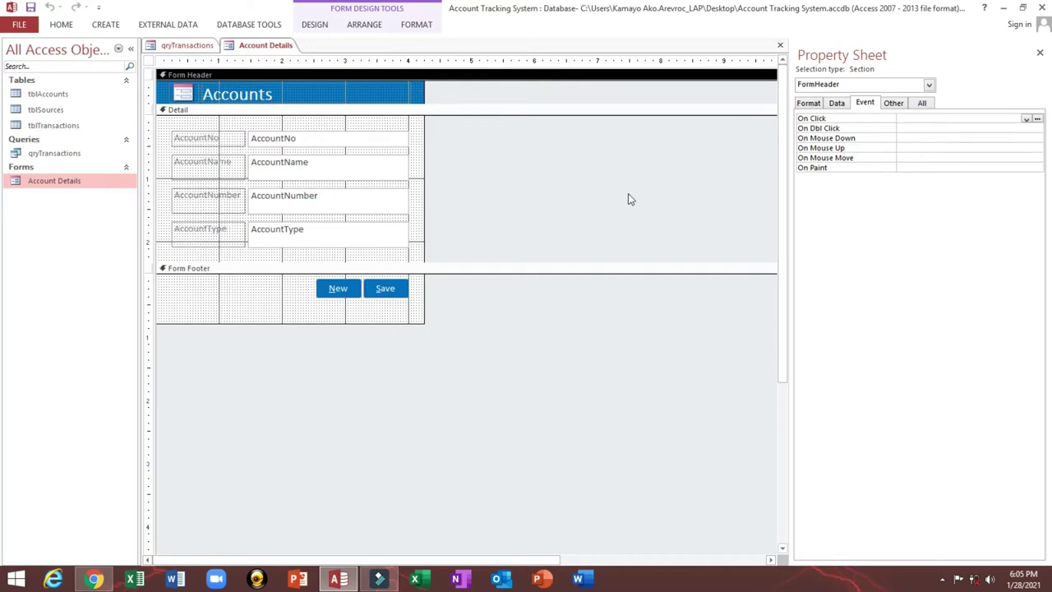
click(809, 102)
click(857, 138)
key(ctrl+c)
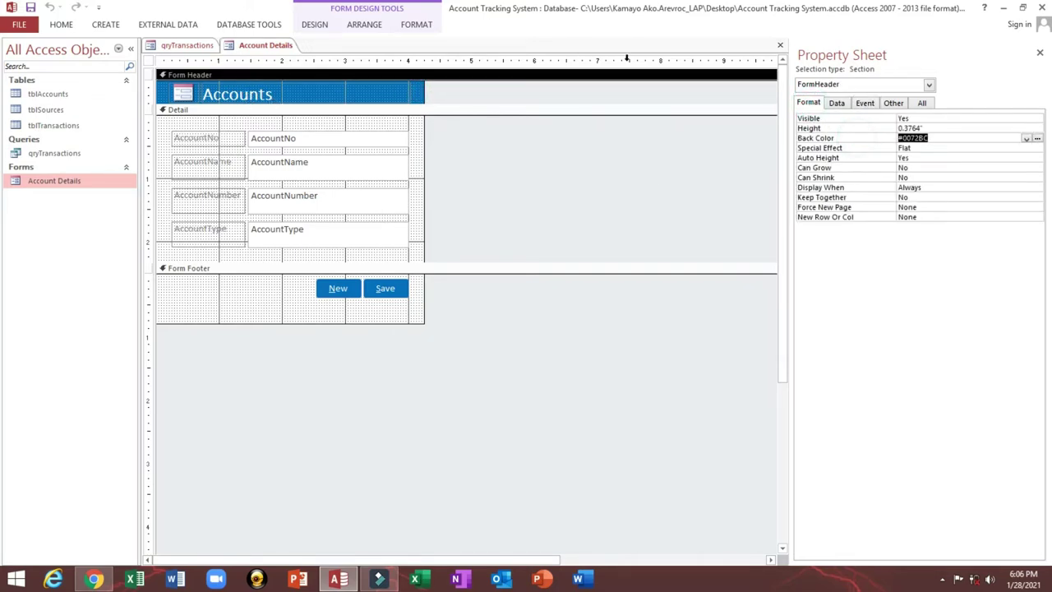
click(780, 44)
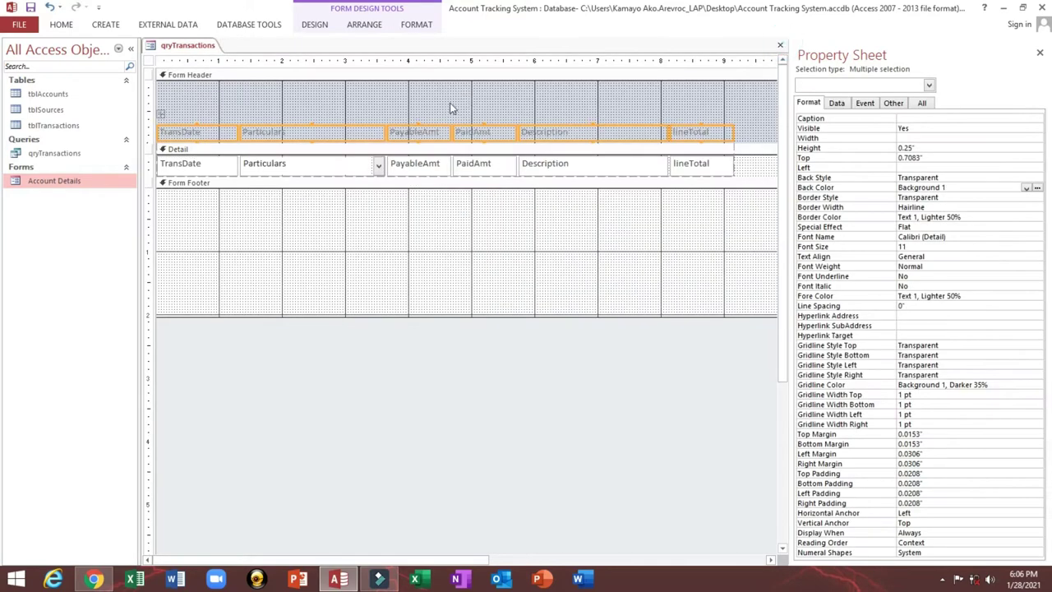
Step: Set the transactions form header's Back Color to #0072BC
click(309, 96)
click(820, 138)
key(ctrl+v)
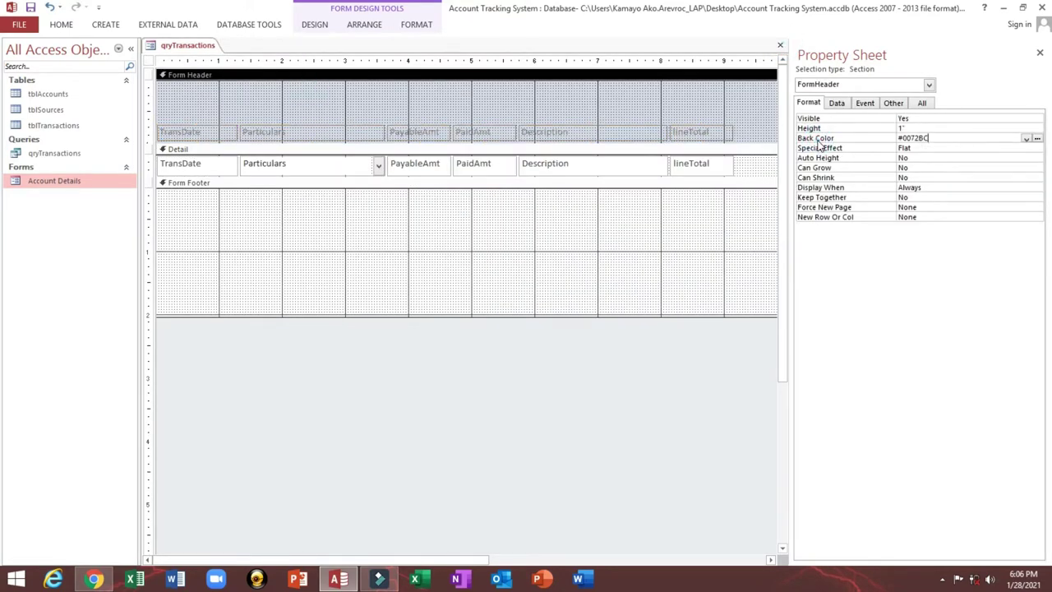
key(Return)
Step: Make the header column labels white and bold
click(152, 131)
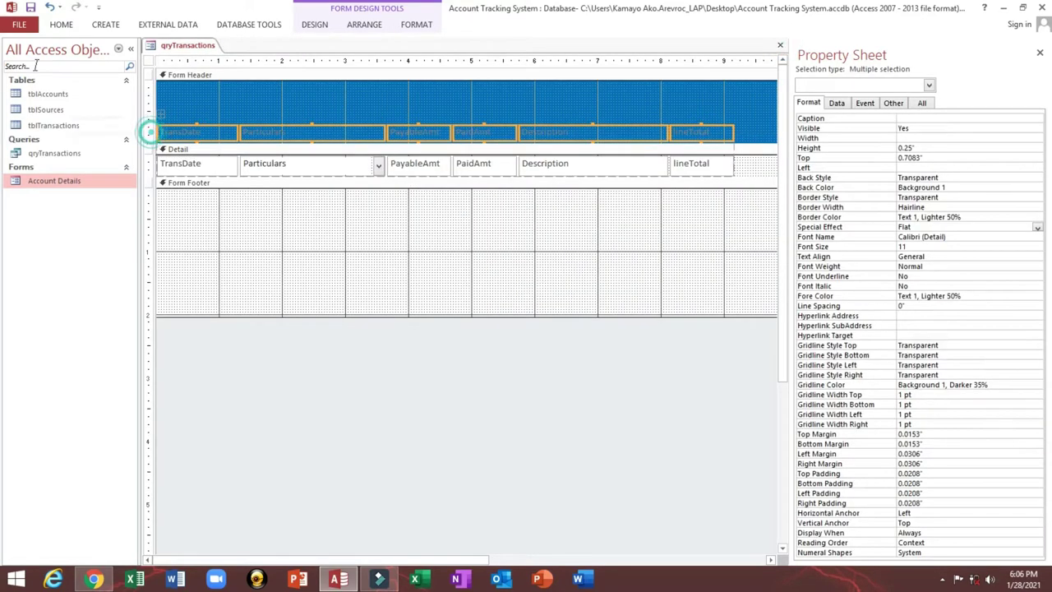
click(61, 24)
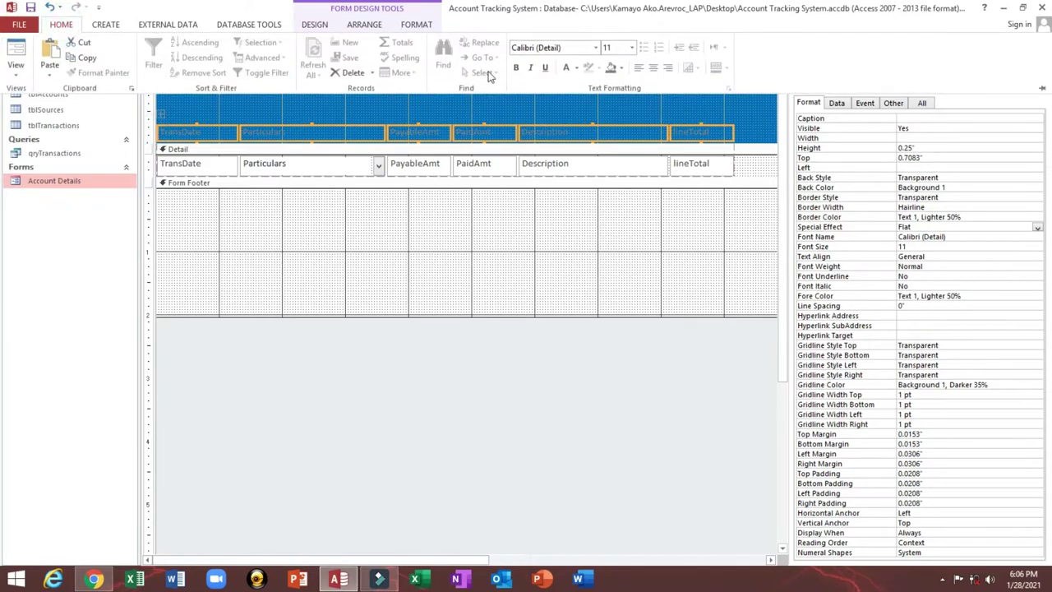
click(565, 67)
key(ctrl+b)
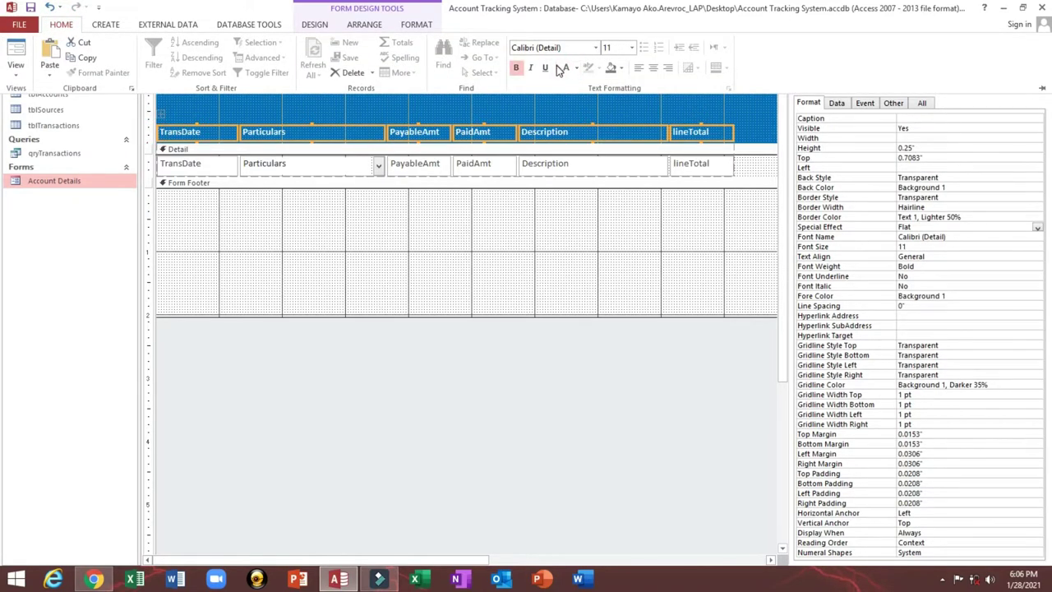
click(527, 105)
click(417, 102)
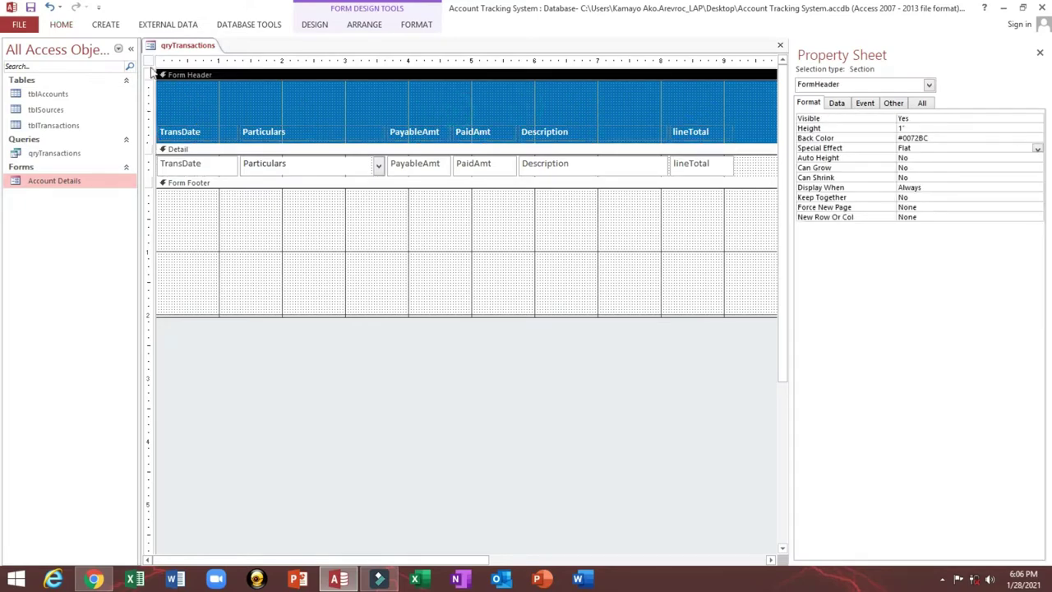
click(130, 51)
click(285, 168)
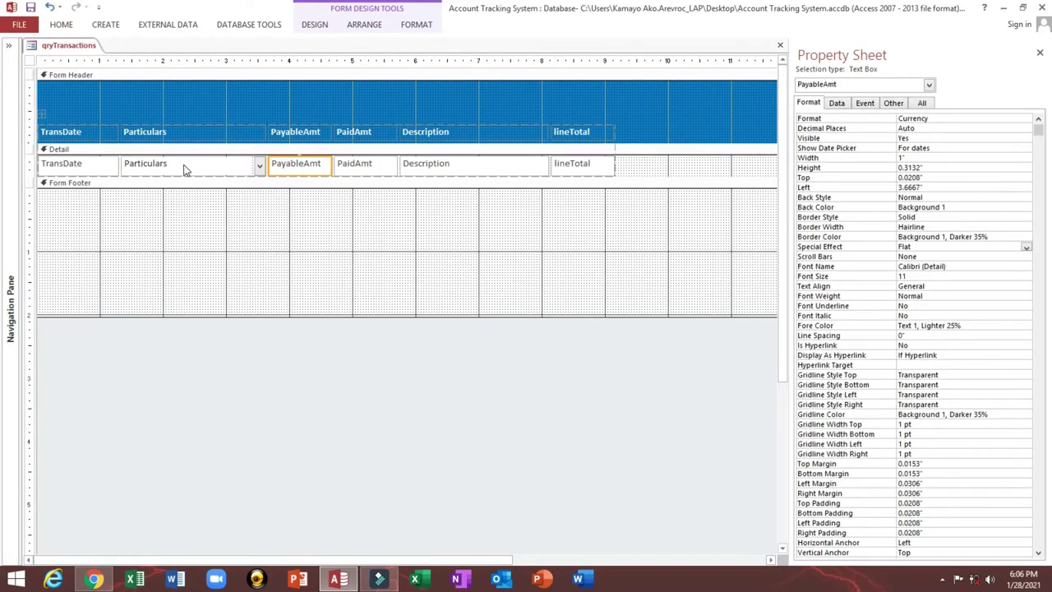
Step: Move the Description column so it sits ahead of PayableAmt
click(461, 167)
drag(445, 235, 301, 140)
click(454, 202)
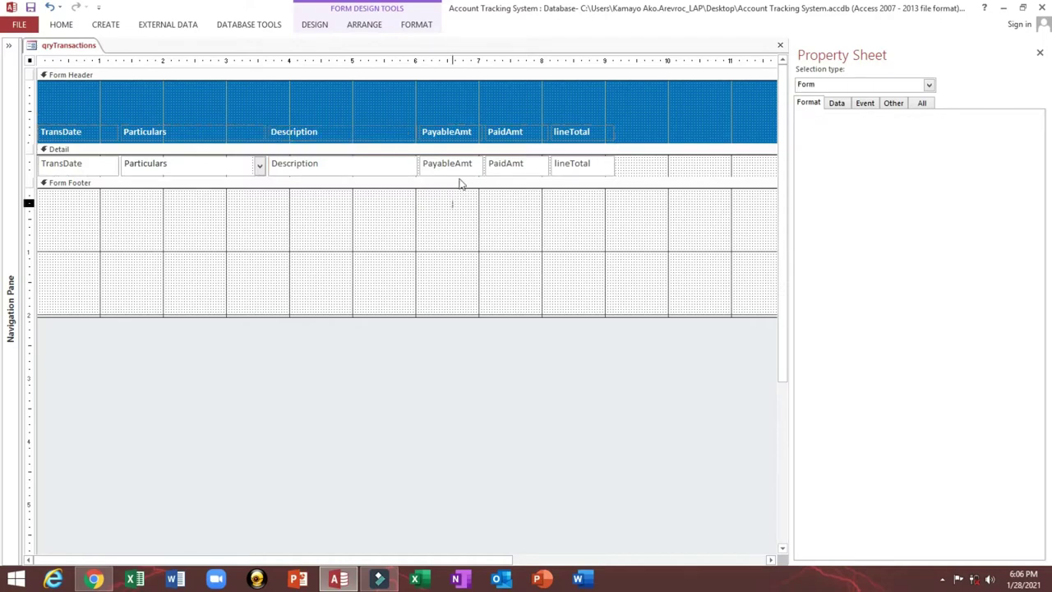
drag(460, 184, 460, 135)
click(510, 198)
Step: Widen the PaidAmt label and text box together
drag(516, 200, 531, 127)
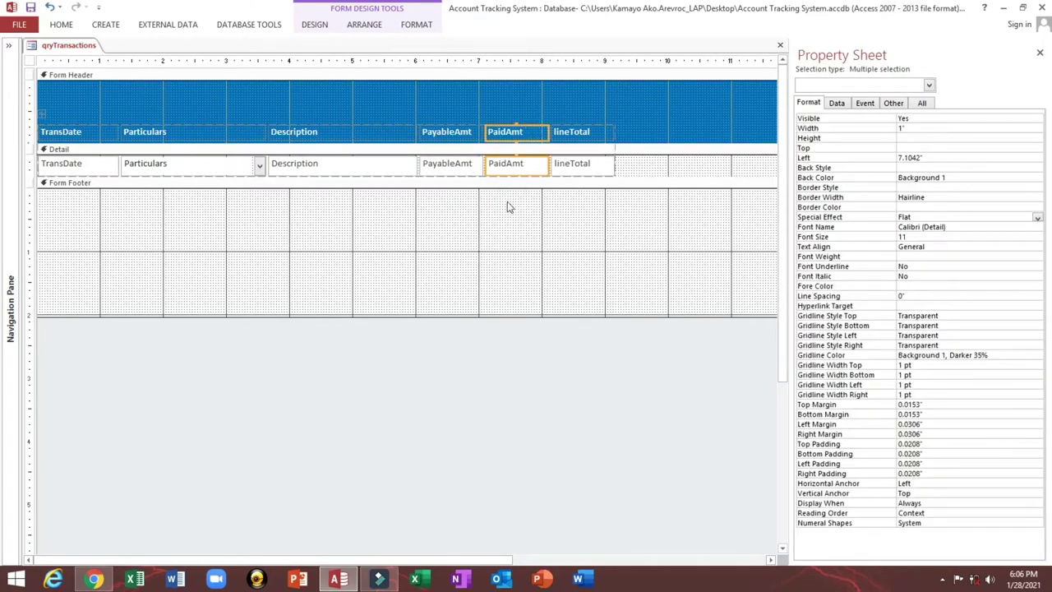
click(559, 233)
drag(573, 207, 604, 115)
click(606, 111)
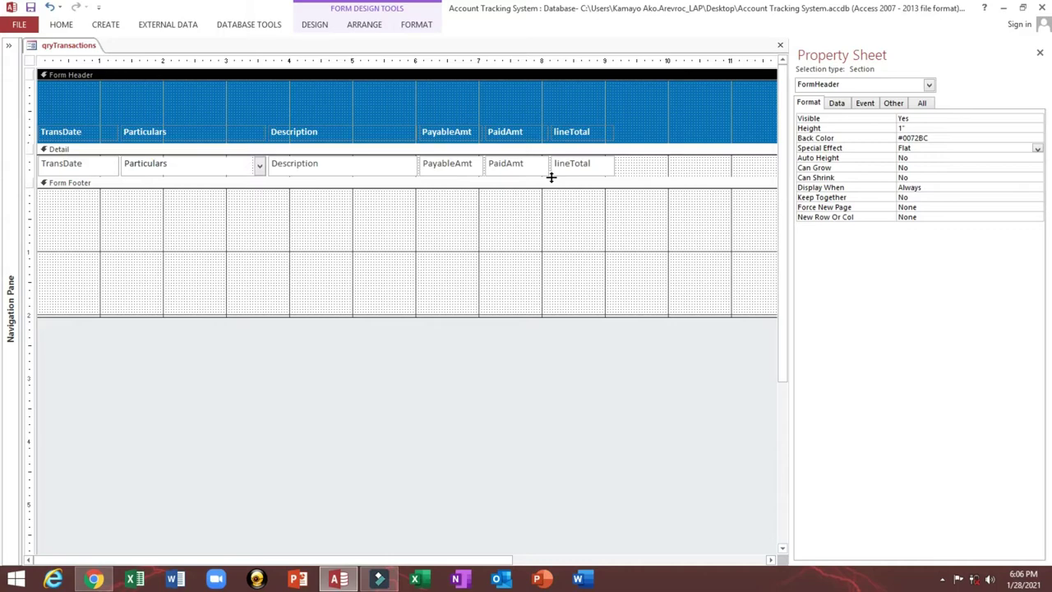
click(516, 165)
drag(501, 223, 536, 129)
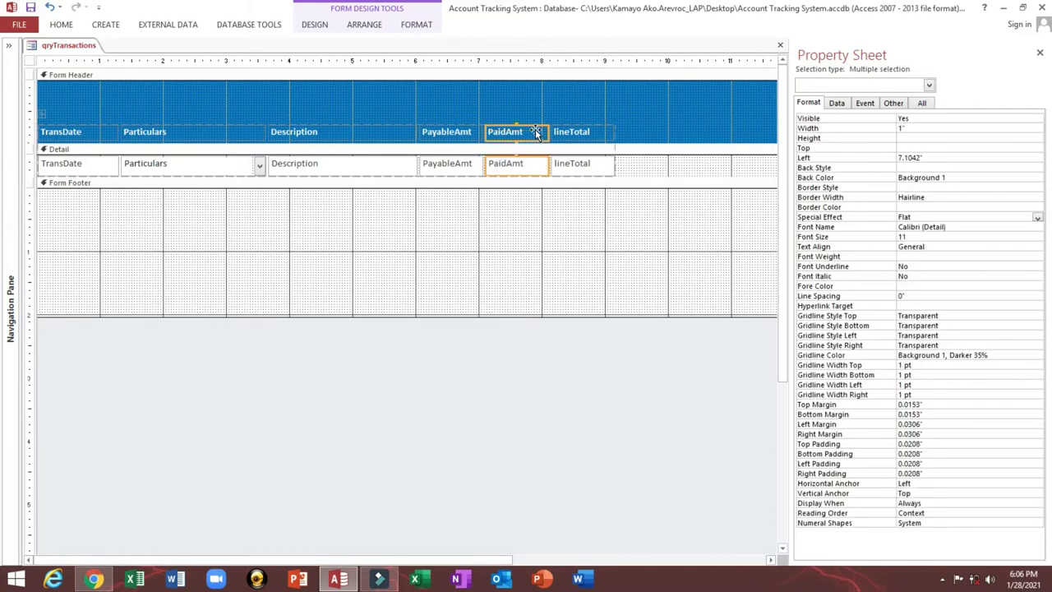
key(shift+Right)
key(shift+Right)
key(shift+Right)
key(shift+Right)
key(shift+Right)
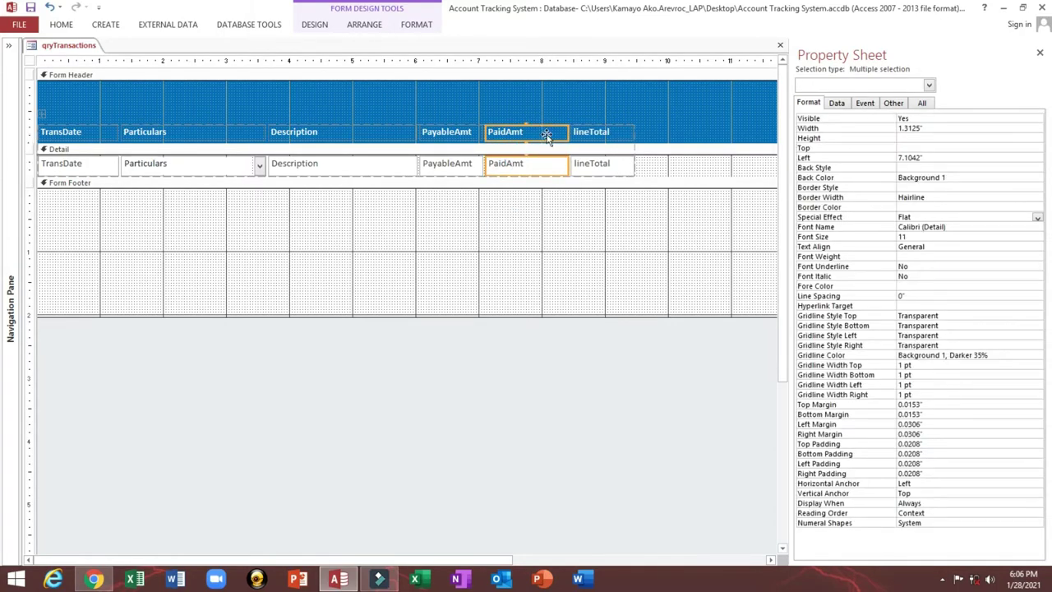
click(667, 229)
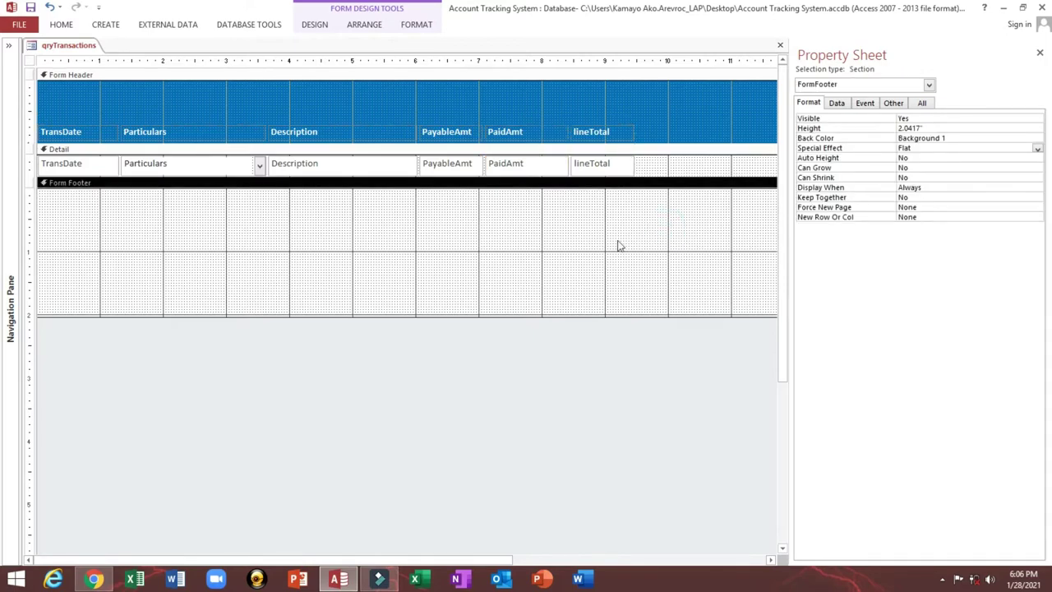
Step: Delete the lineTotal label and text box from the layout
drag(620, 245, 619, 129)
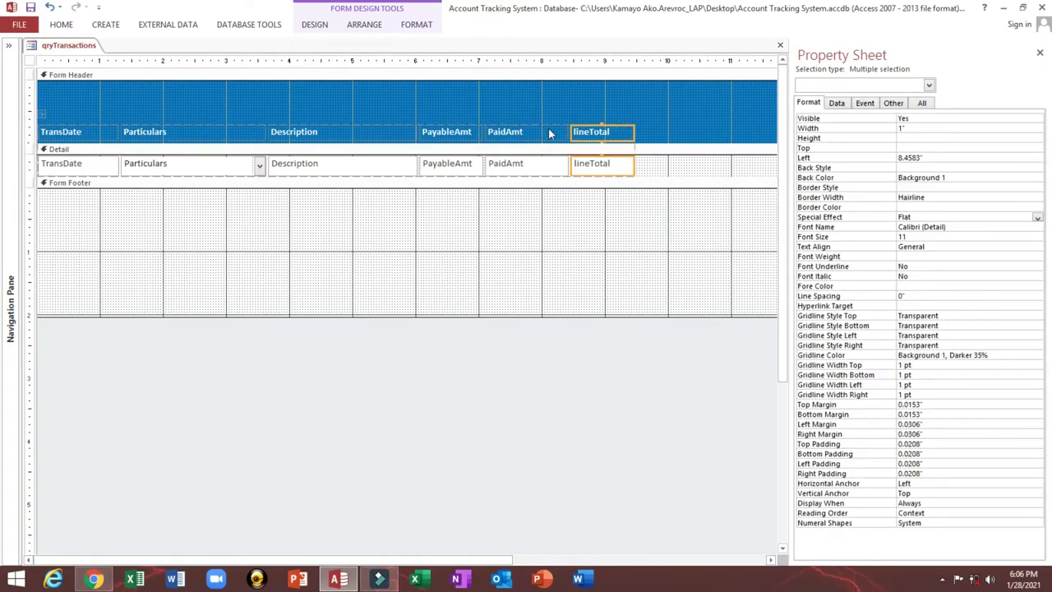
drag(603, 222, 627, 119)
key(Delete)
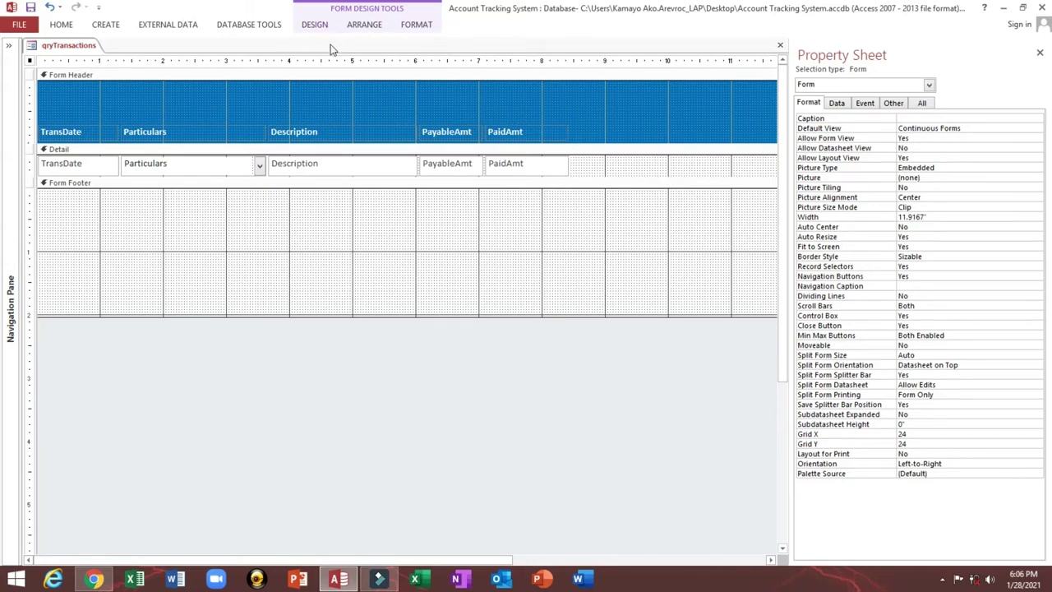
Step: Add a lineTotal text box to the form header without its label
click(321, 27)
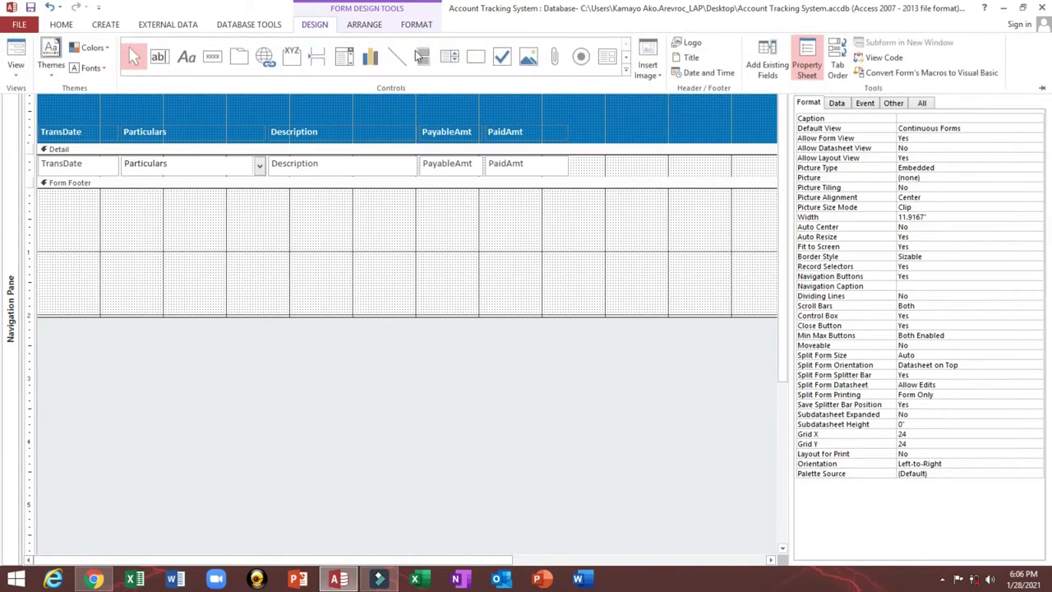
click(769, 63)
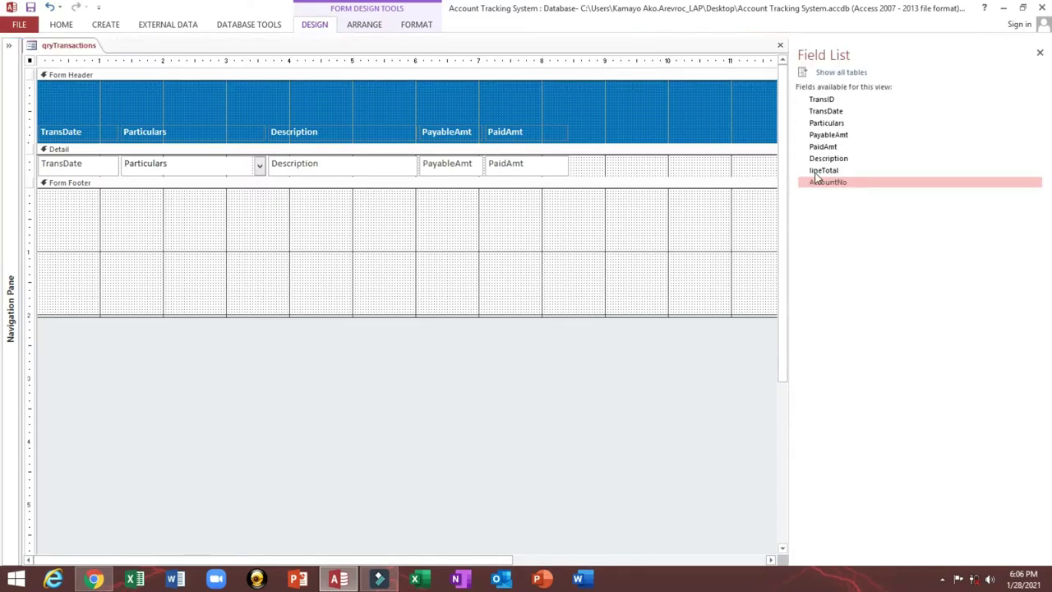
drag(816, 171, 426, 100)
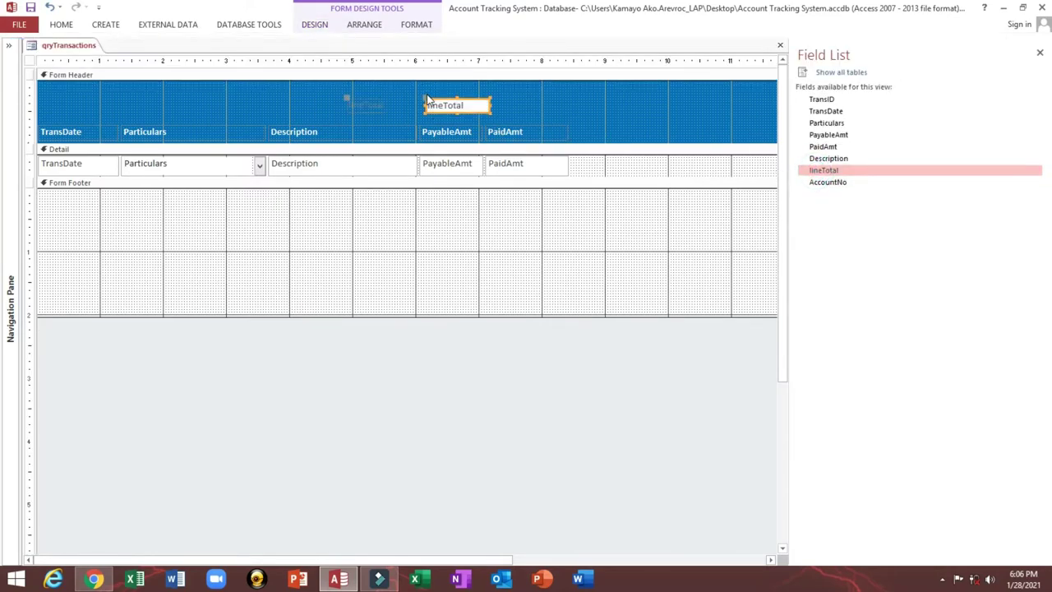
click(370, 105)
key(Delete)
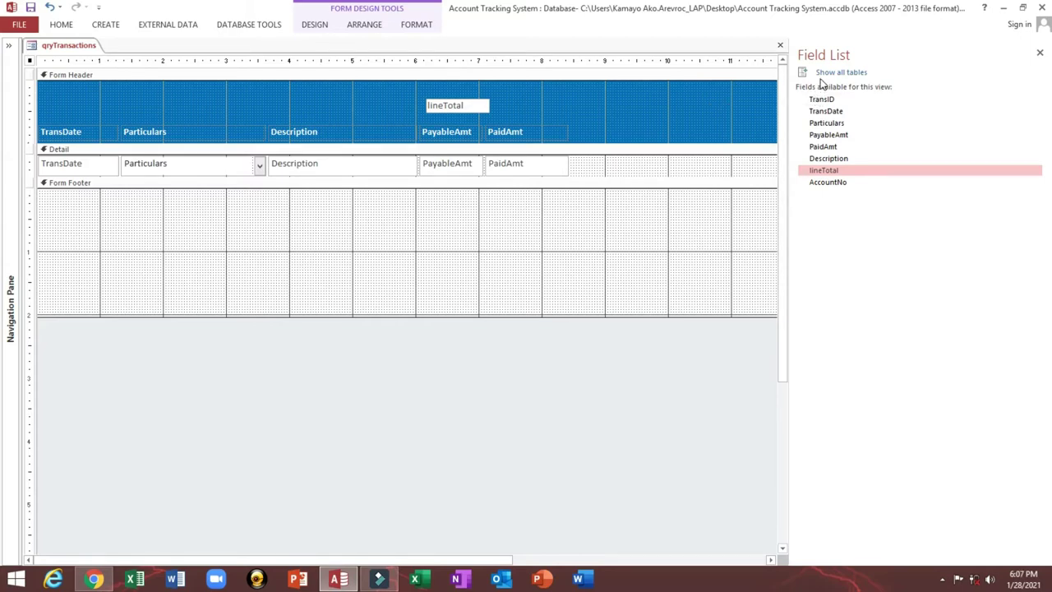
Step: Add TransID and AccountNo to a taller form header and spread the boxes out
drag(824, 104, 274, 97)
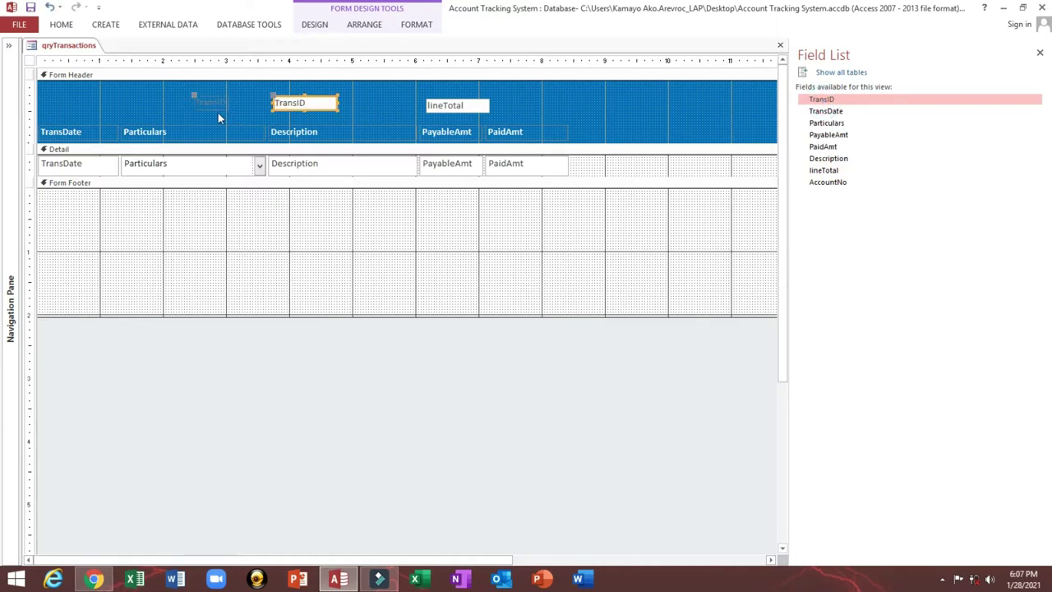
mouse_move(214, 148)
mouse_down()
mouse_move(210, 166)
mouse_move(216, 134)
mouse_move(217, 156)
mouse_up()
click(27, 129)
drag(215, 103, 378, 96)
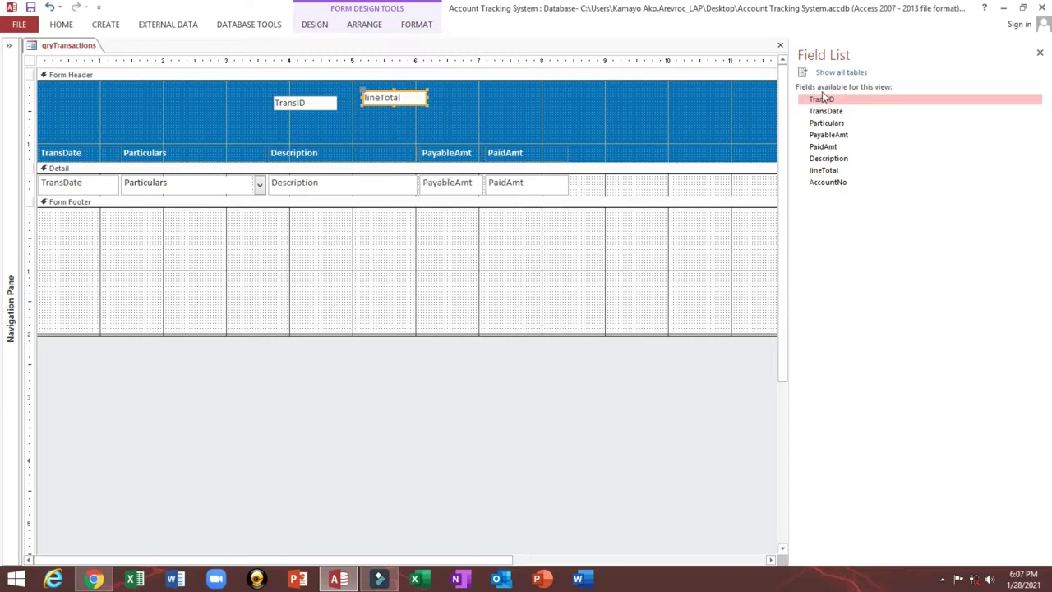
click(834, 182)
drag(834, 183, 249, 97)
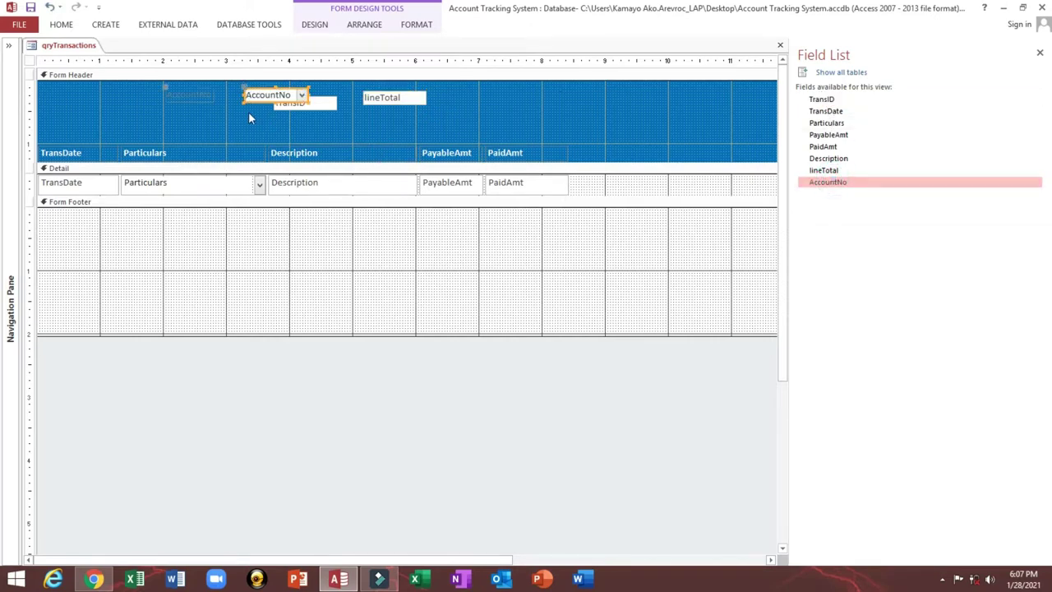
drag(277, 134, 481, 104)
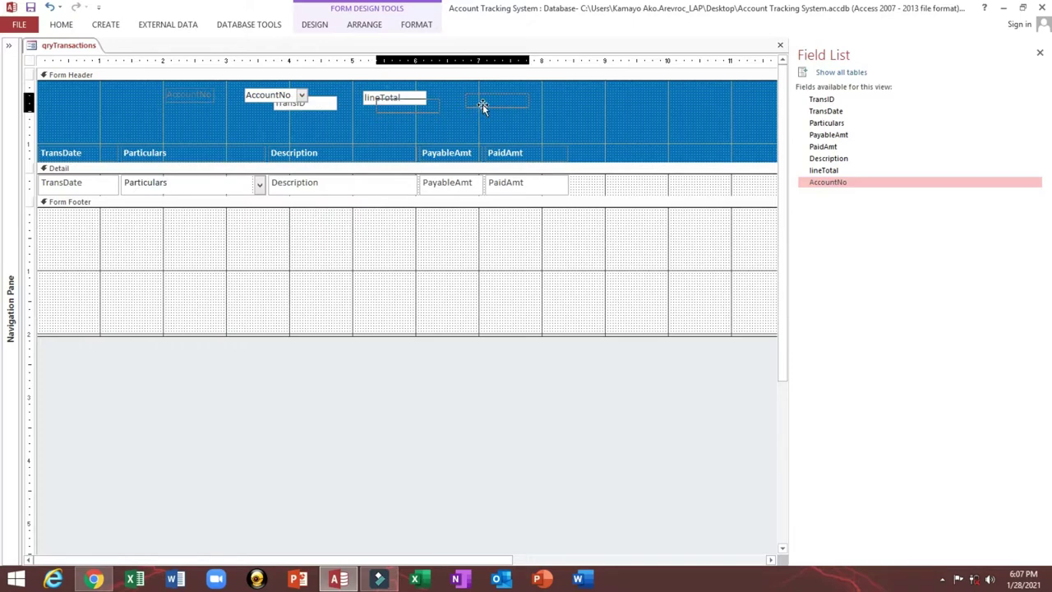
drag(265, 95, 310, 109)
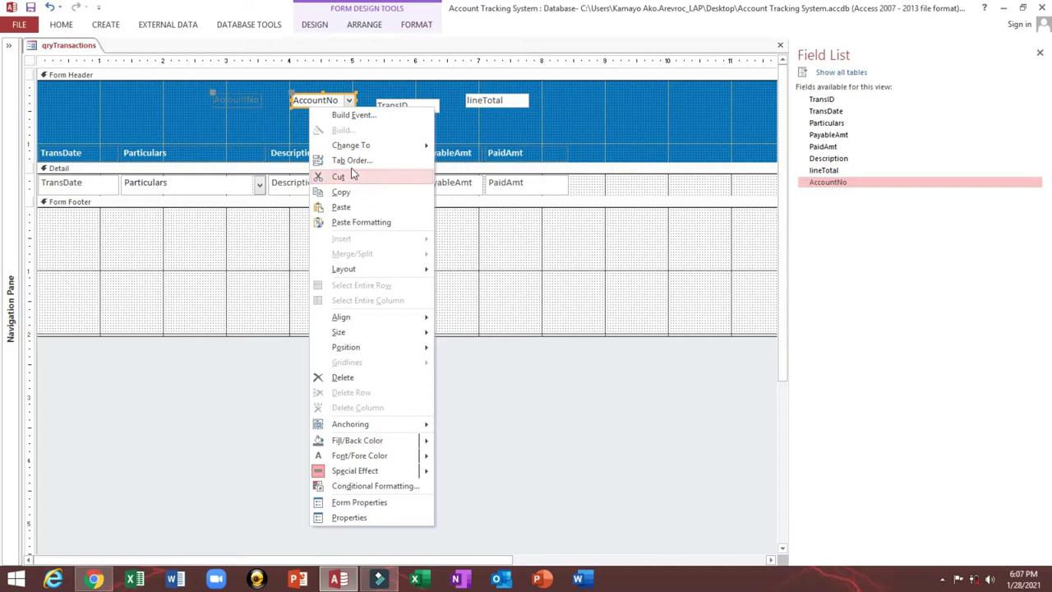
Step: Make AccountNo an unlabelled text box, with TransID beneath and lineTotal beside it
mouse_move(387, 146)
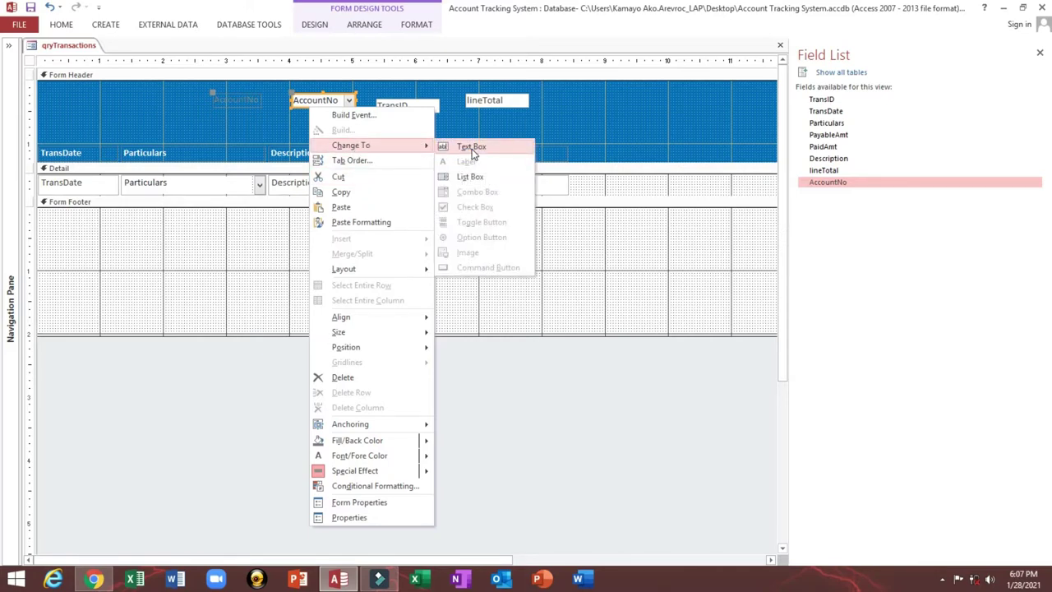
click(471, 148)
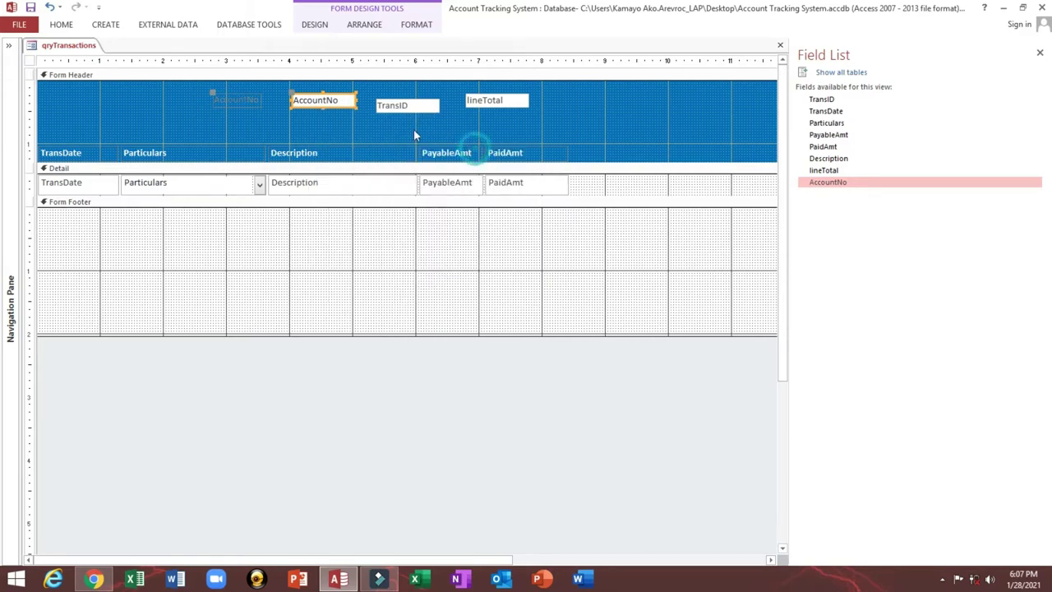
click(320, 103)
click(239, 100)
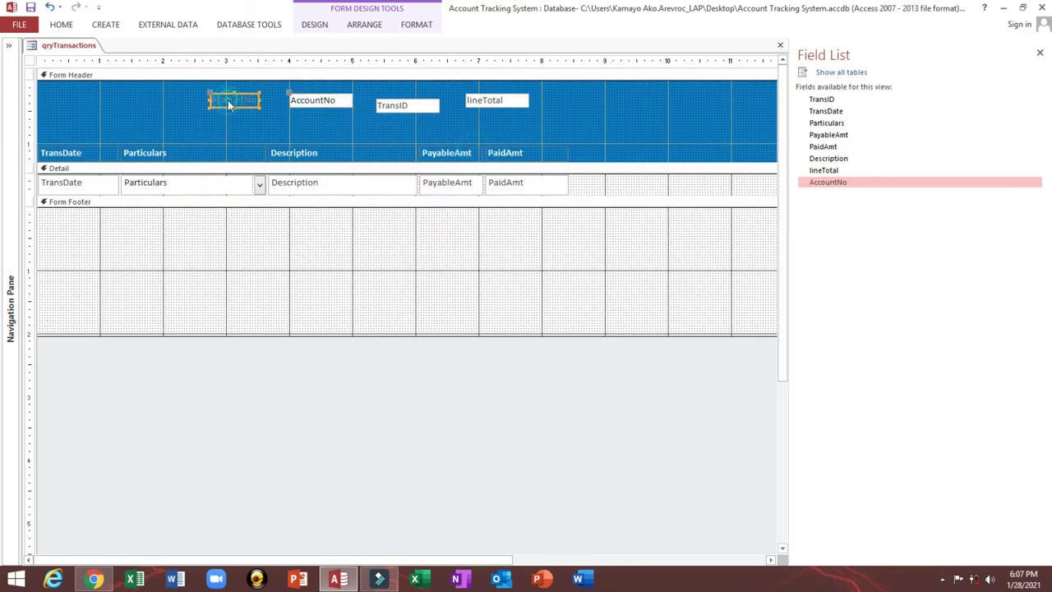
key(Delete)
click(320, 103)
drag(321, 107, 326, 99)
drag(388, 112, 317, 120)
drag(488, 101, 435, 95)
click(624, 120)
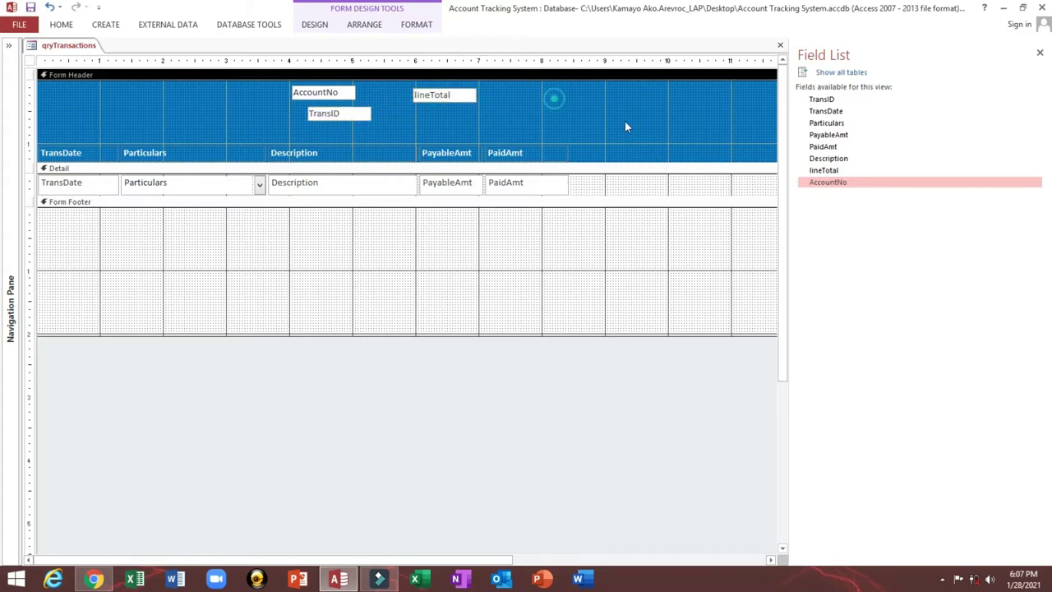
Step: Restore lineTotal as a Detail column right after PaidAmt
click(828, 188)
drag(824, 170, 577, 186)
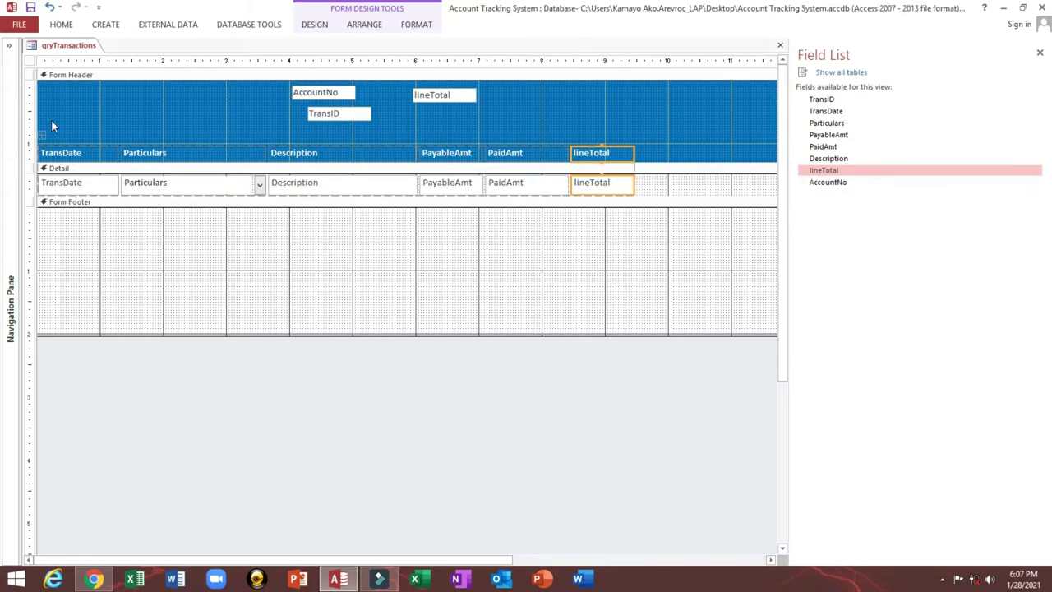
double_click(29, 60)
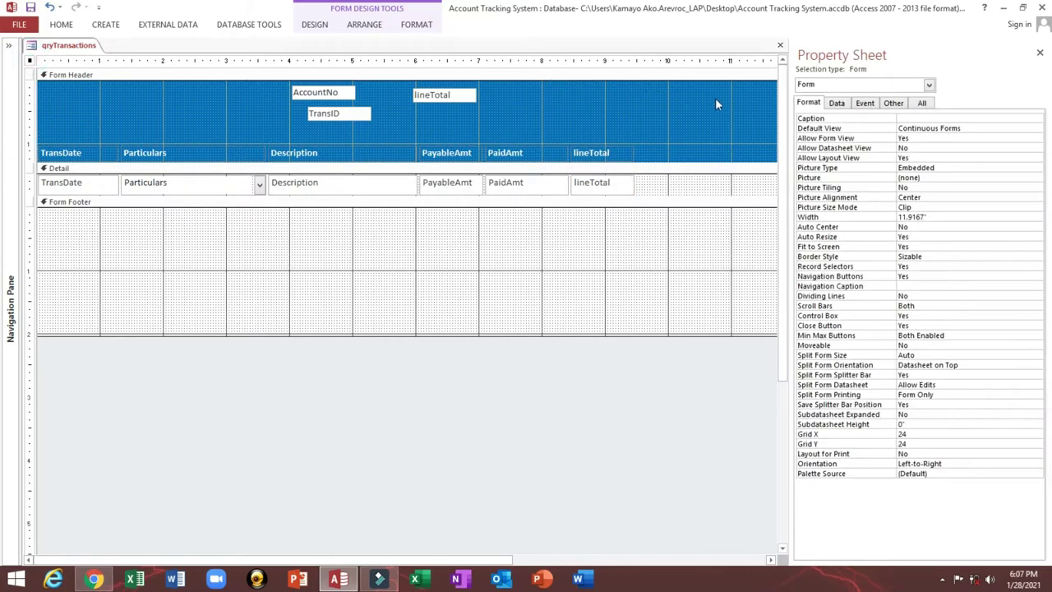
Step: Widen the lineTotal column and trim the form width to end after it
drag(797, 111, 880, 107)
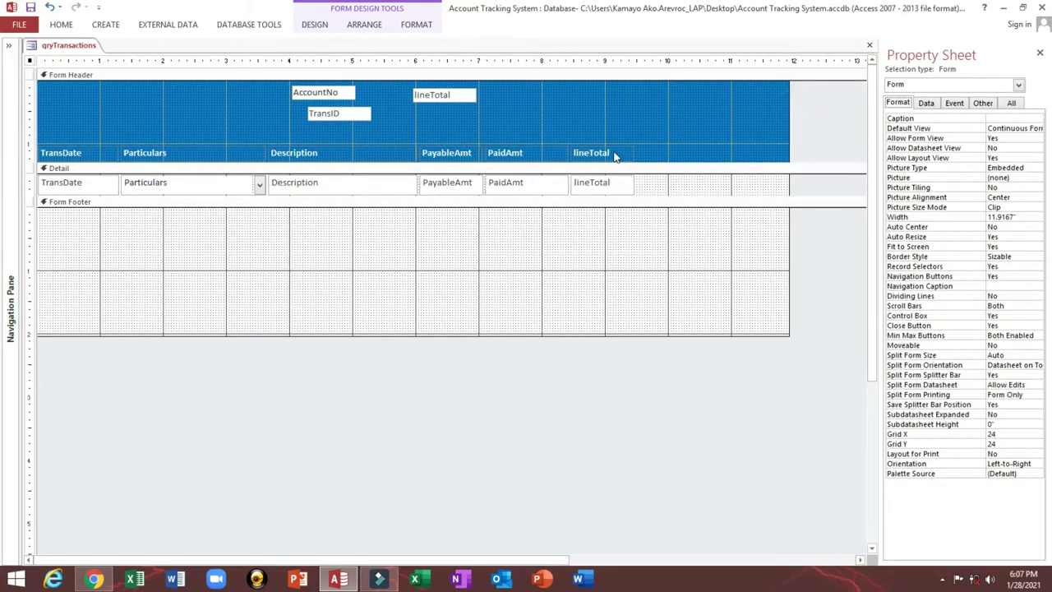
click(612, 153)
key(shift+Right)
key(shift+Right)
key(shift+Right)
key(shift+Right)
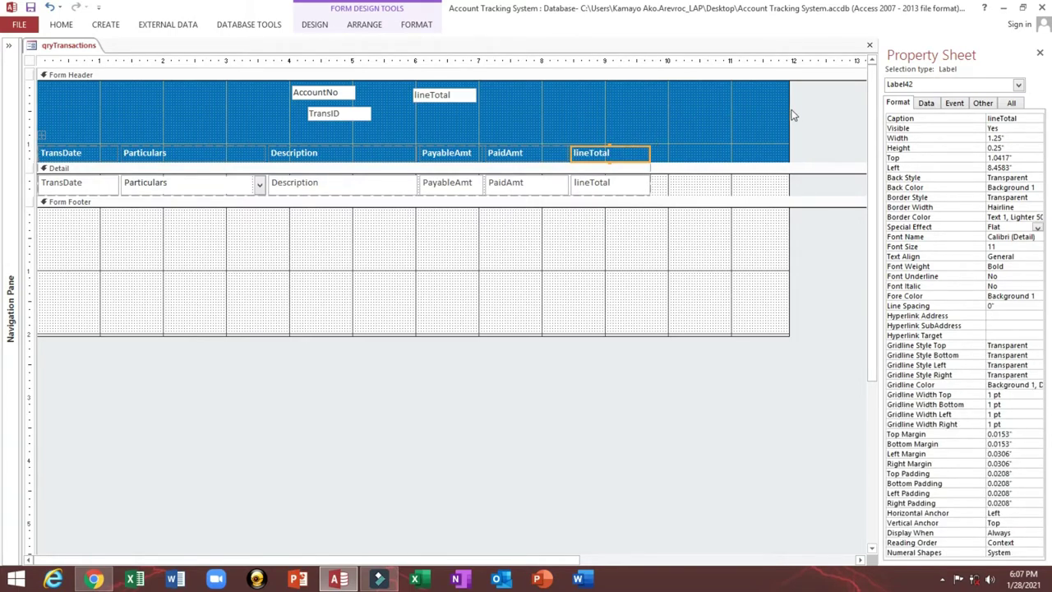
drag(791, 115, 655, 116)
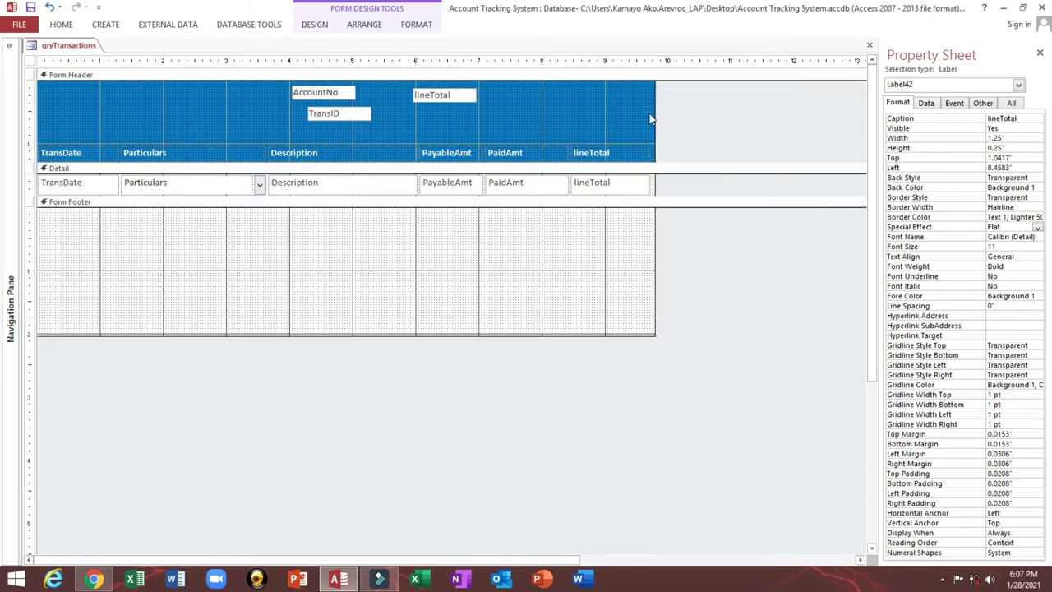
Step: Center-align the TransDate heading and field
drag(70, 215, 82, 118)
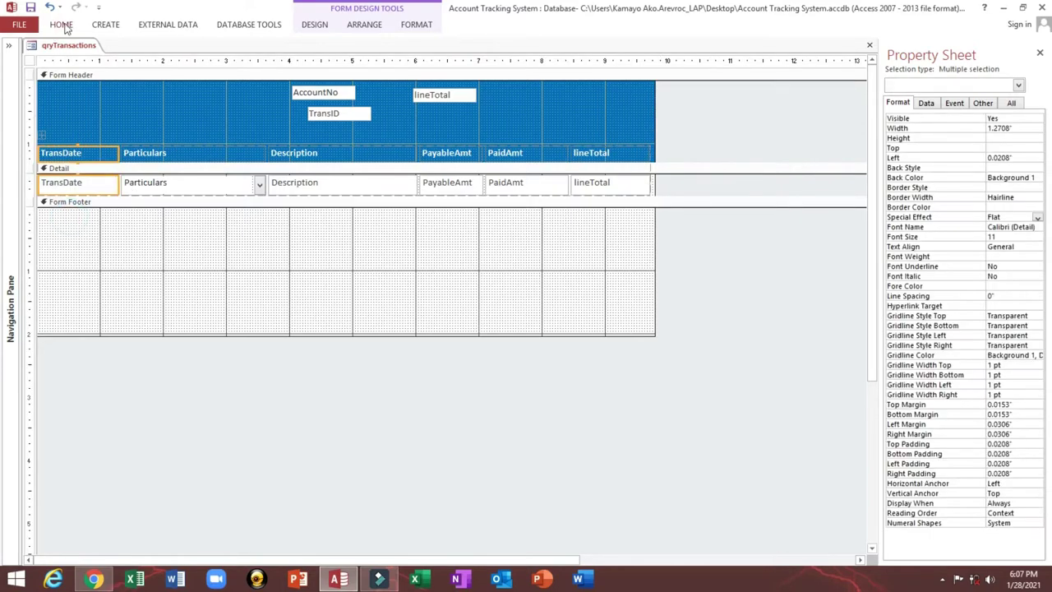
click(61, 23)
click(653, 69)
click(222, 246)
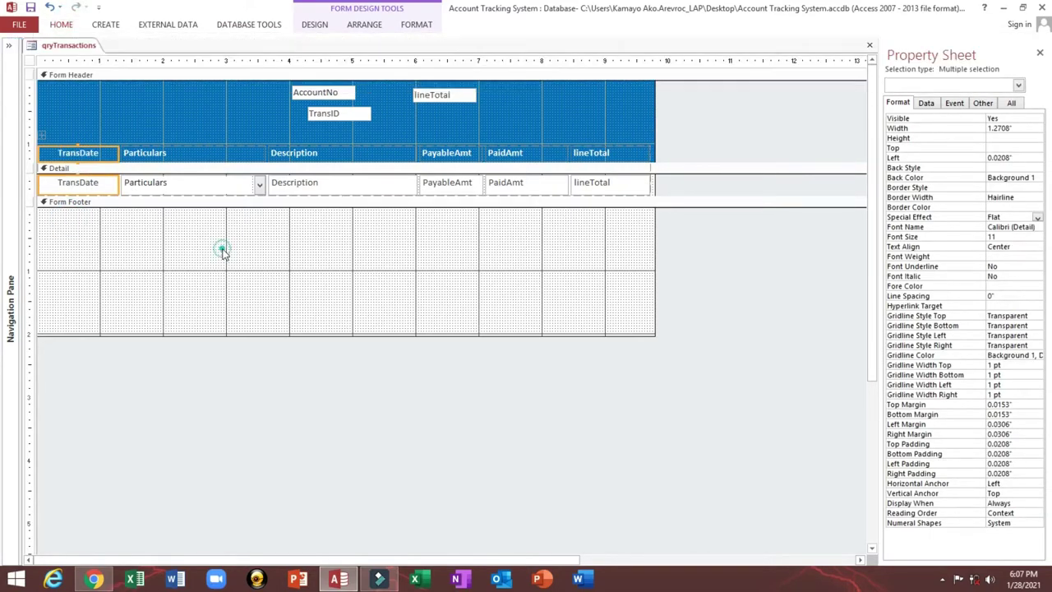
click(223, 245)
Step: Save the form under the name Transactions
click(30, 8)
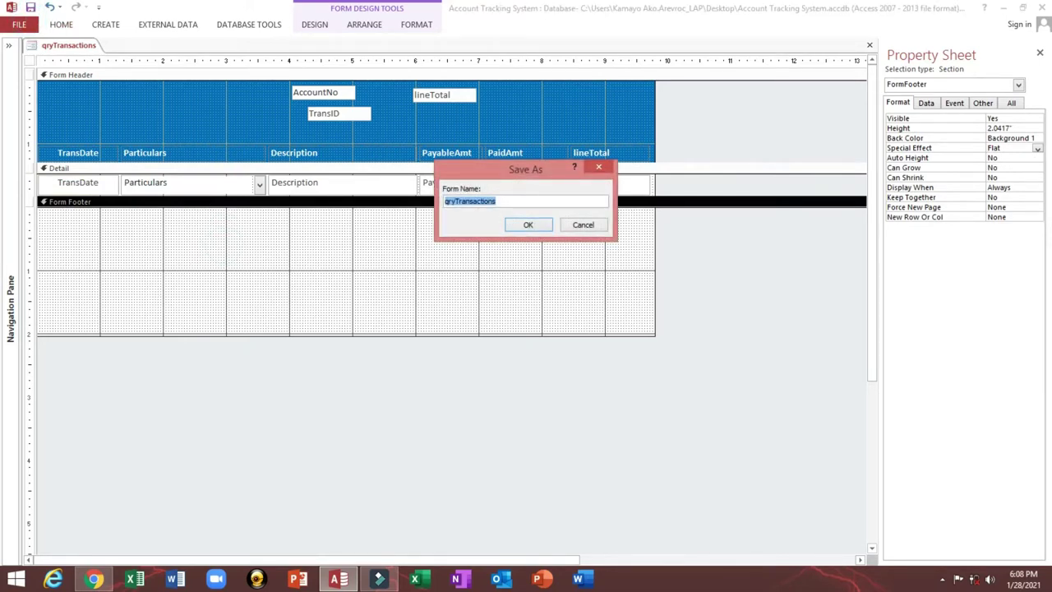
text(Tran)
click(530, 229)
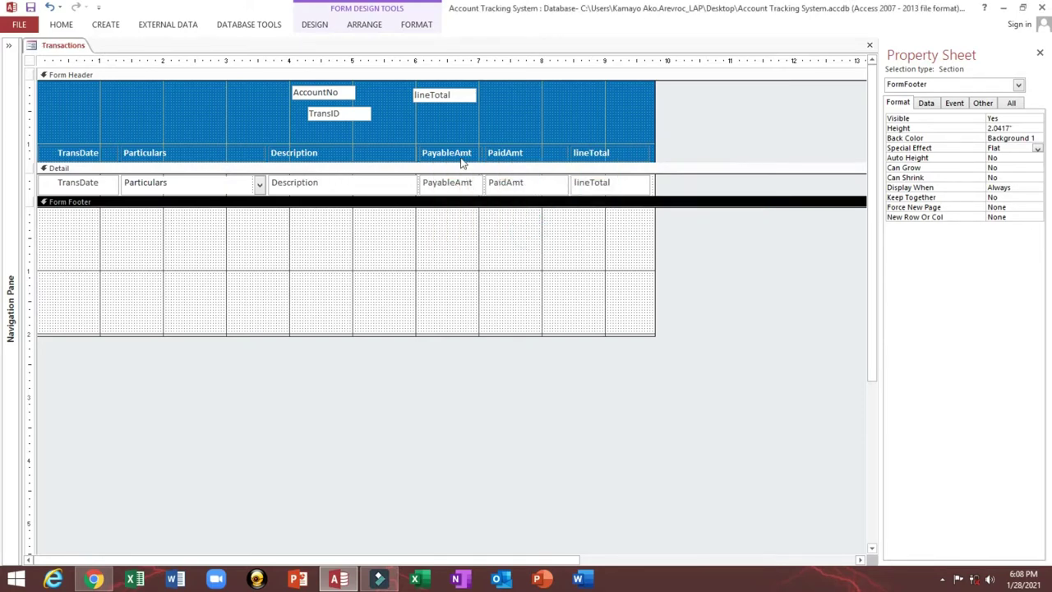
click(564, 235)
Step: Right-align the lineTotal heading and field
drag(636, 252, 625, 144)
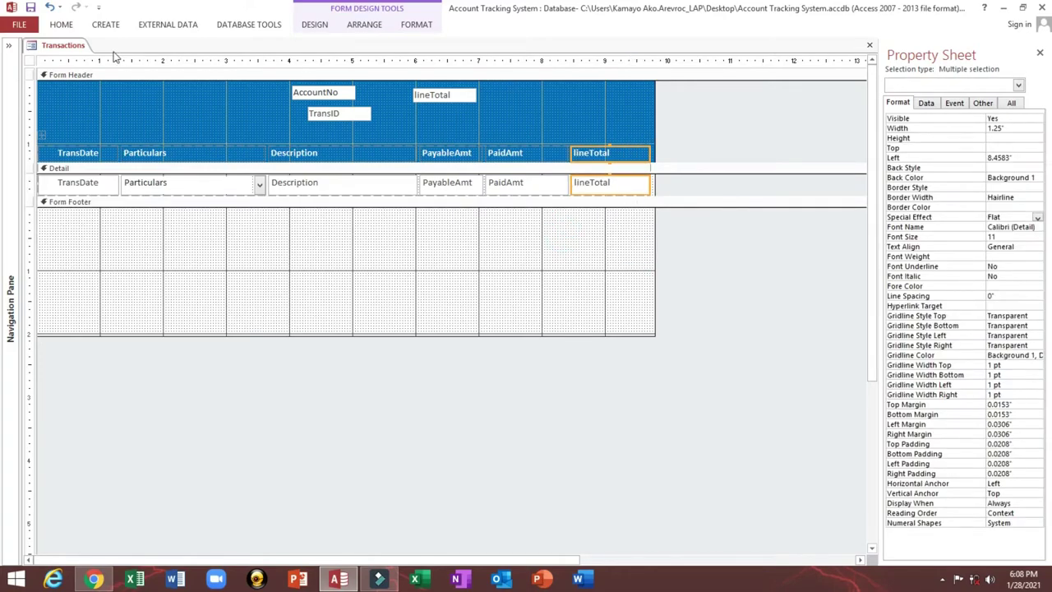
click(61, 24)
click(668, 68)
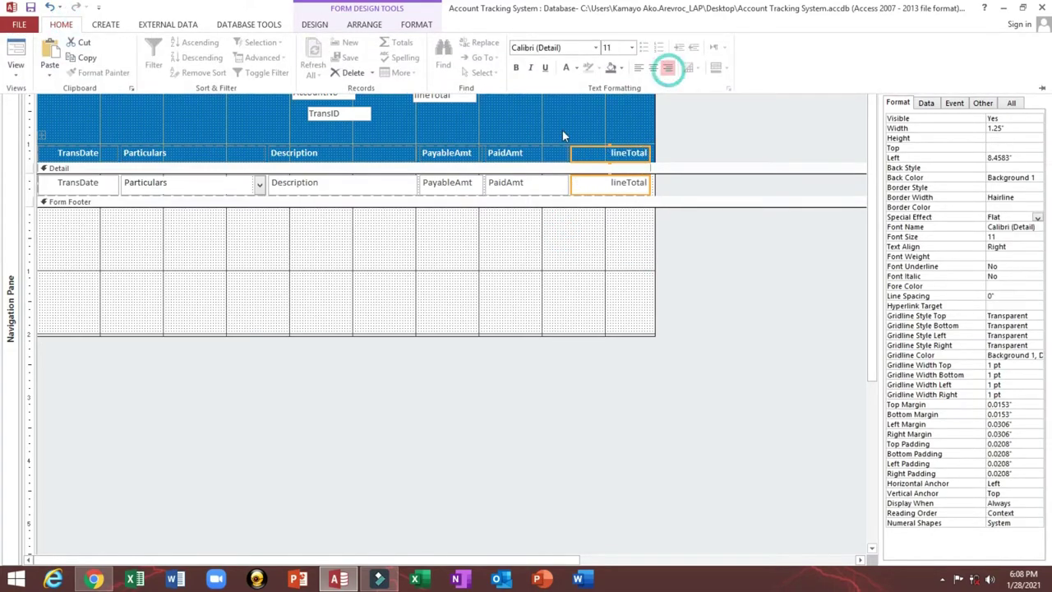
click(451, 222)
Step: Right-align the PayableAmt and PaidAmt headings and fields
drag(454, 228, 523, 156)
click(63, 25)
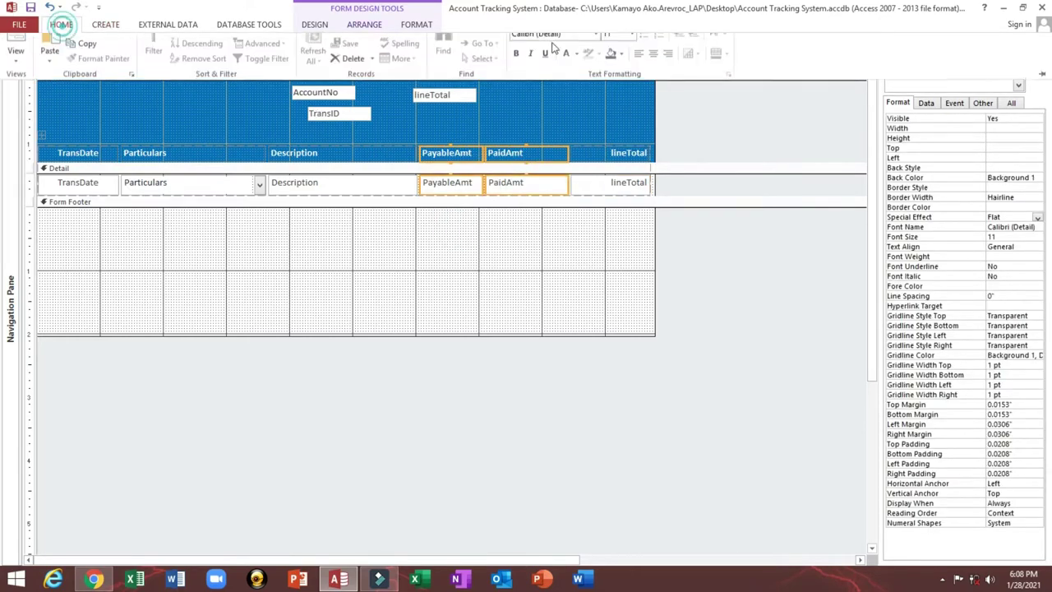
click(668, 67)
drag(317, 225, 321, 161)
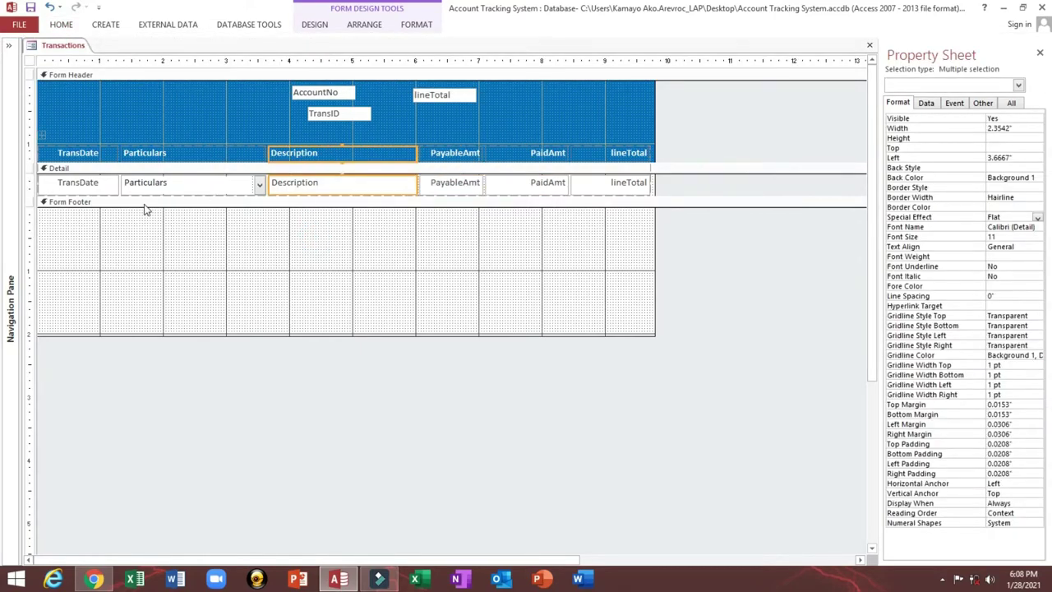
click(461, 185)
click(511, 182)
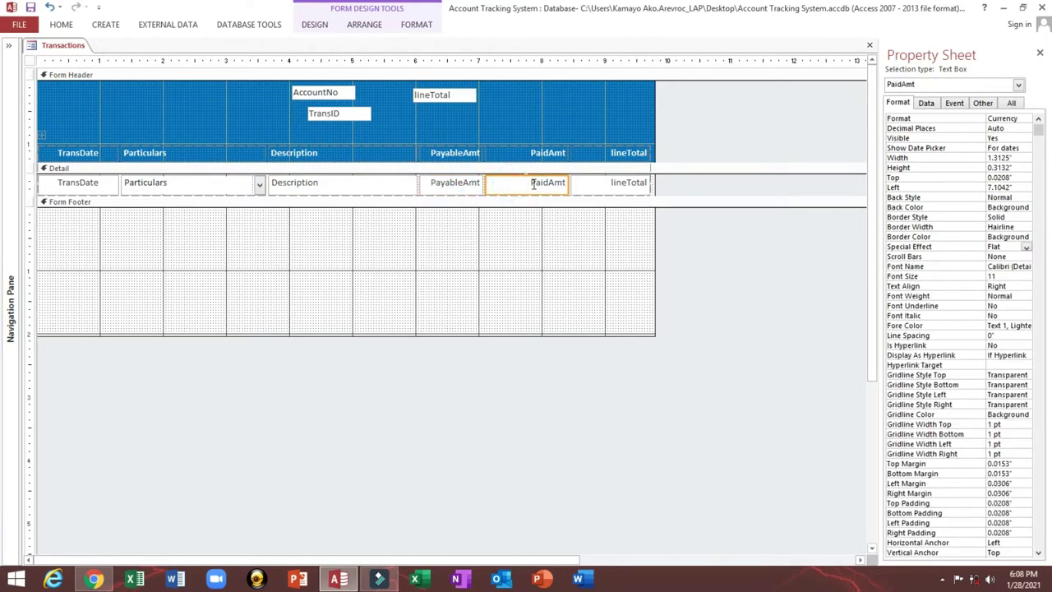
Step: Change the column headings to Balance, Paid Amount and Payable Amt
click(624, 194)
click(598, 153)
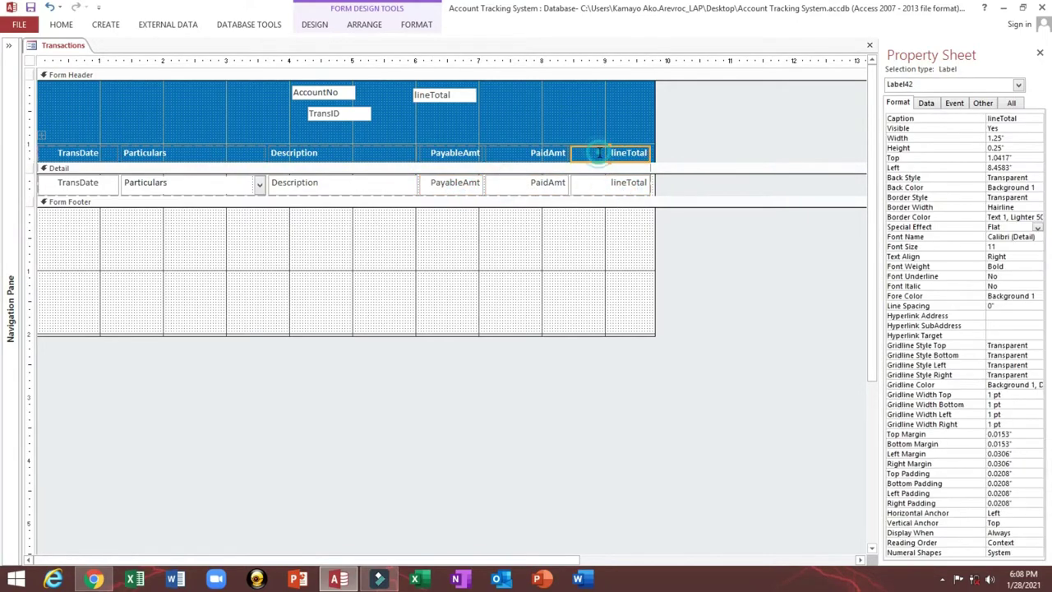
click(598, 153)
text(B)
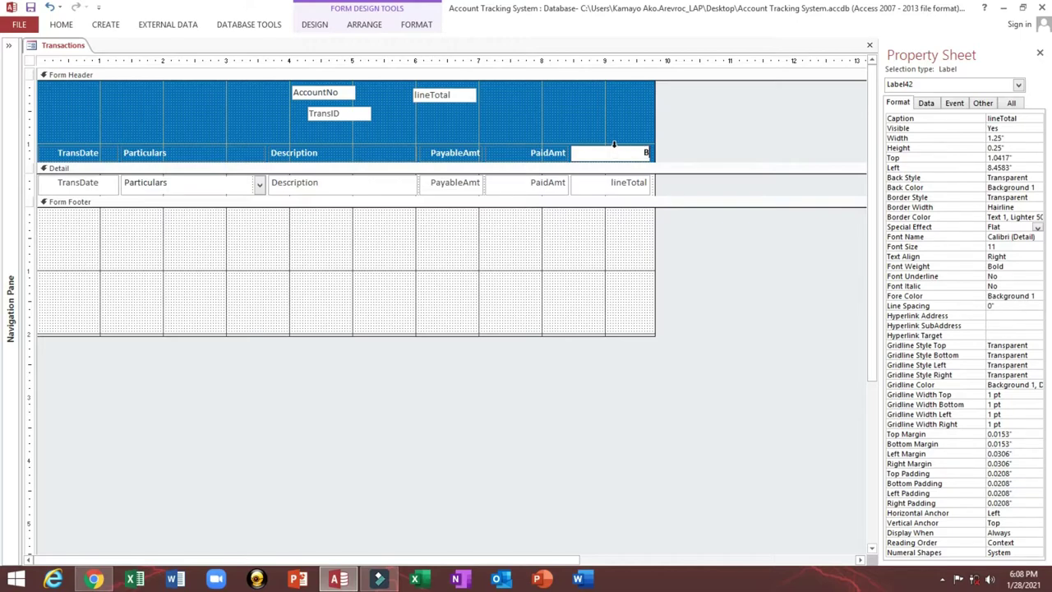
text(alance)
click(541, 156)
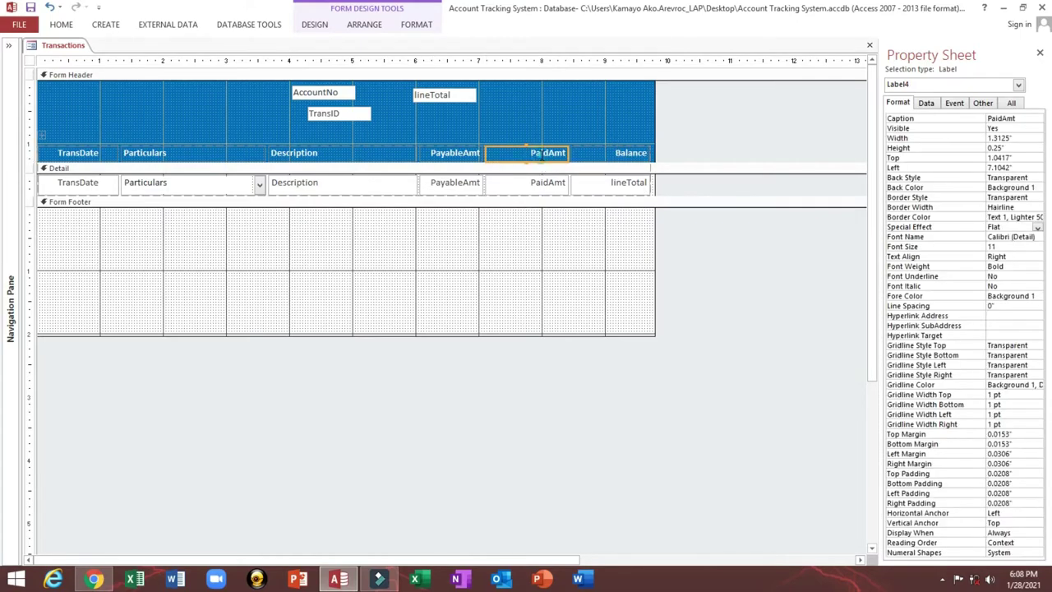
double_click(526, 158)
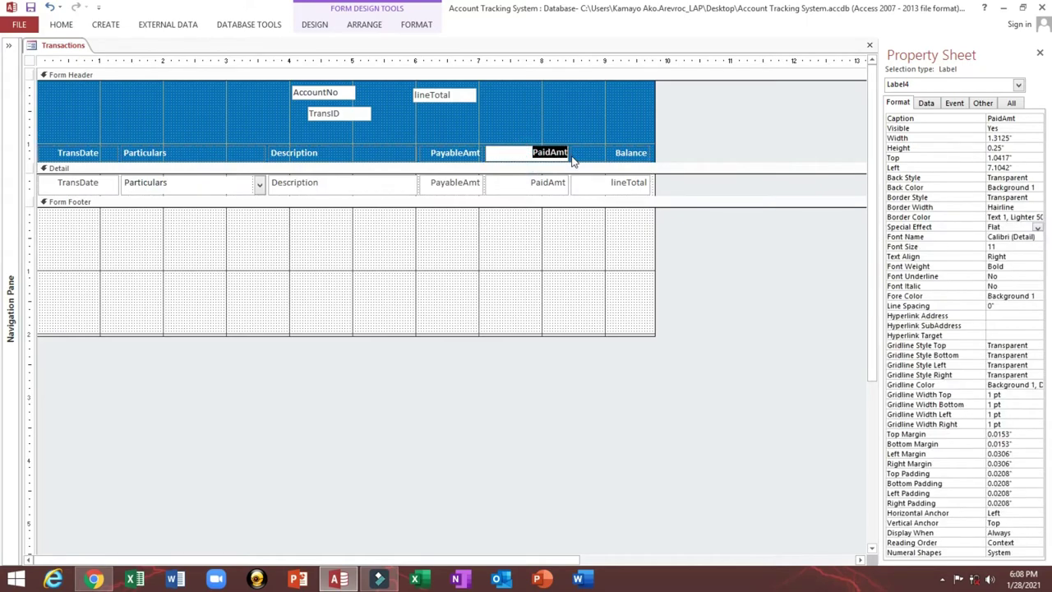
text(Paid Amount)
click(427, 157)
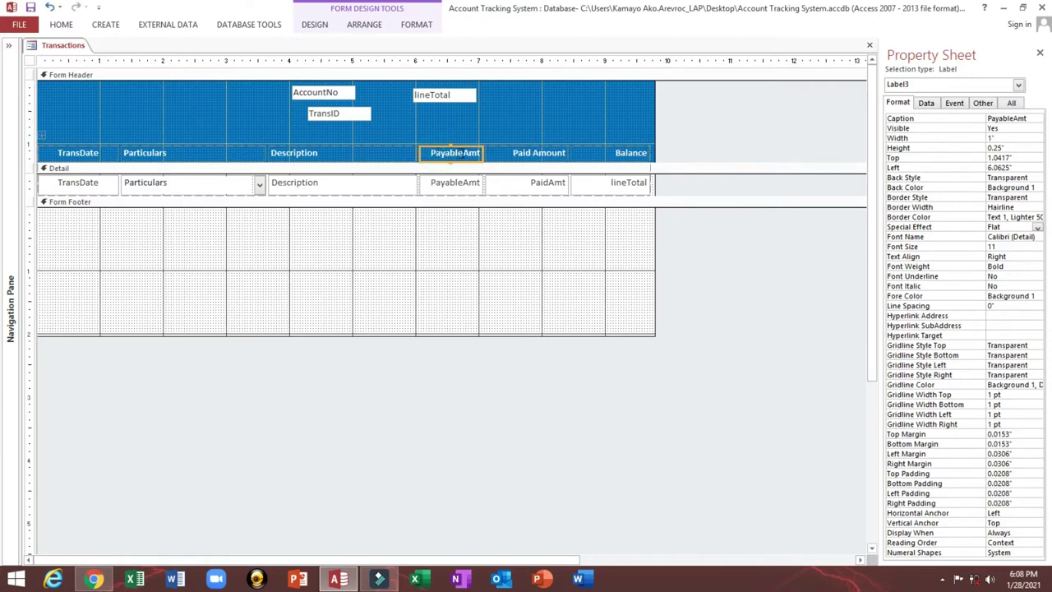
click(457, 153)
click(524, 118)
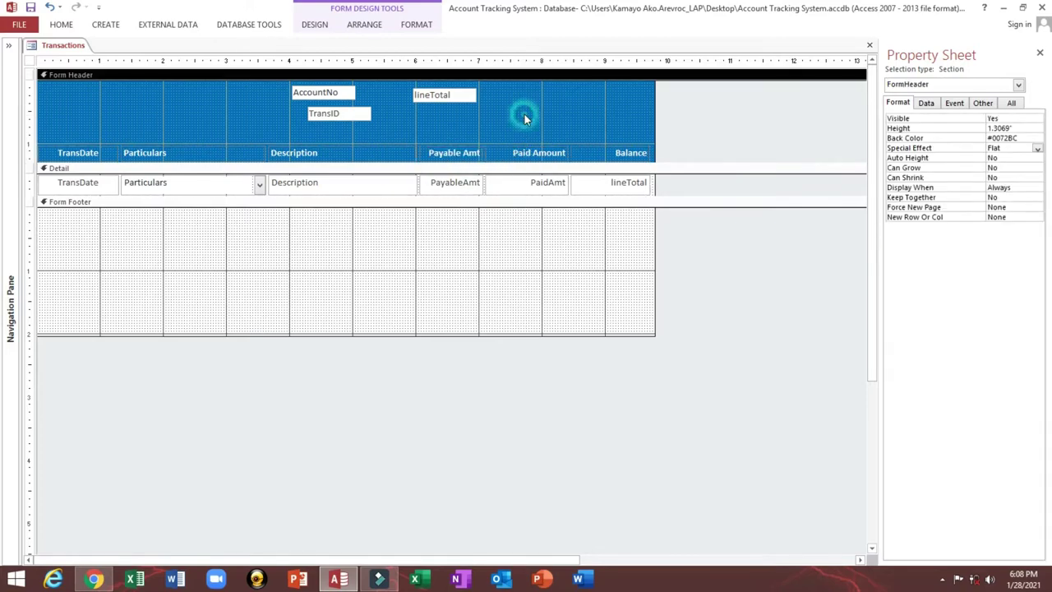
Step: Slightly widen the Balance heading and lineTotal field
click(625, 176)
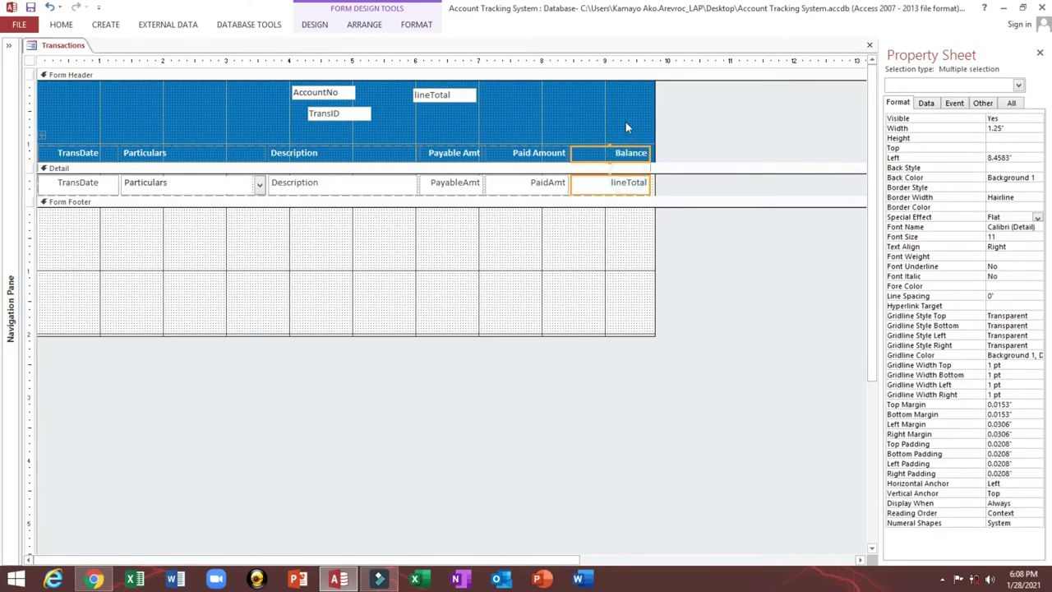
drag(626, 122, 635, 192)
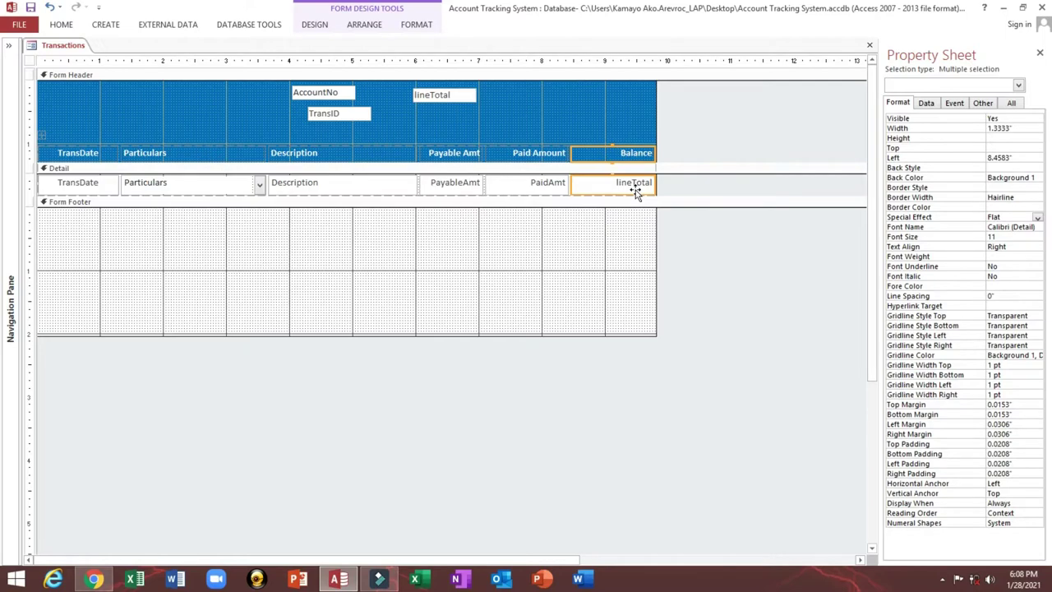
click(588, 114)
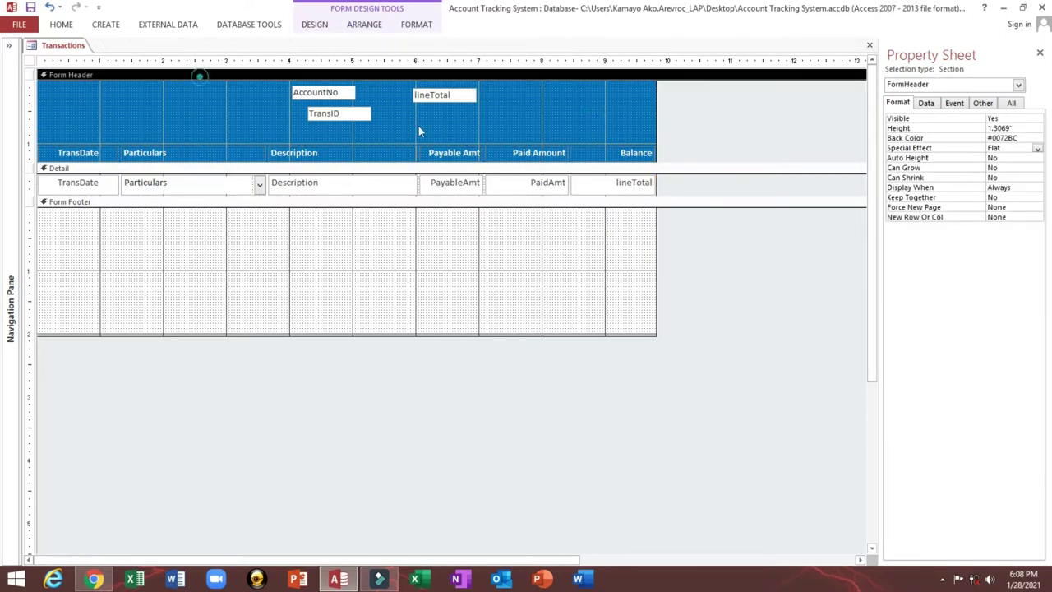
Step: Draw a label with the author's name at the header's top-left, ignoring the unassociated-label warning
click(321, 29)
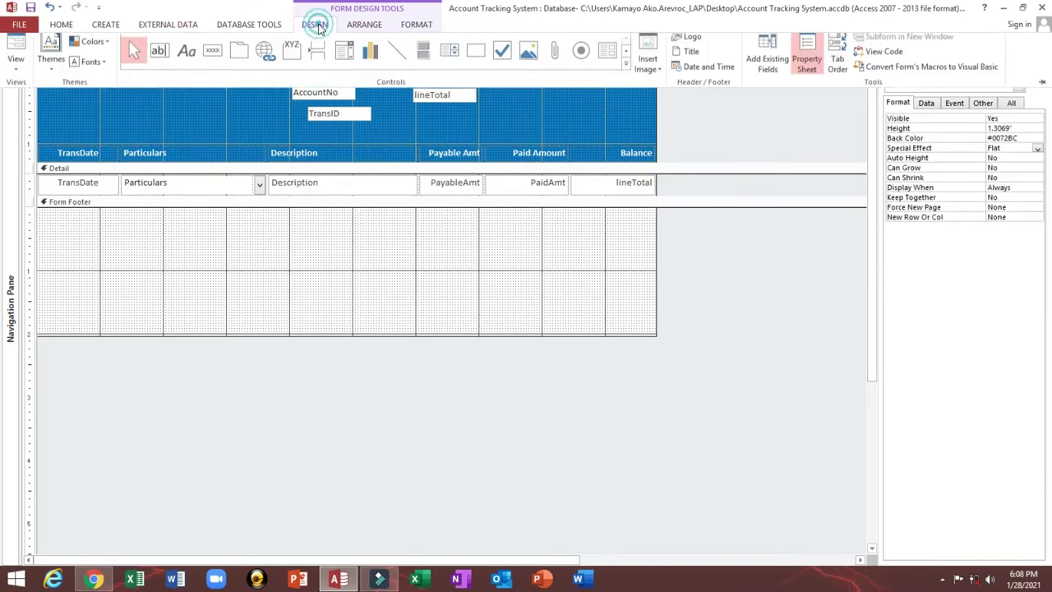
click(188, 58)
click(166, 113)
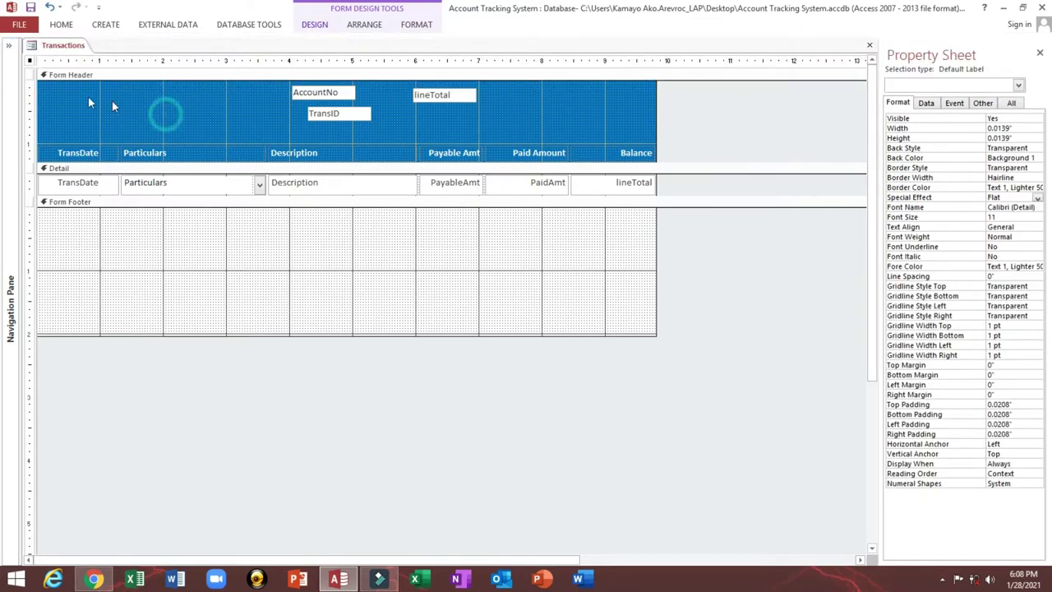
drag(53, 90, 211, 117)
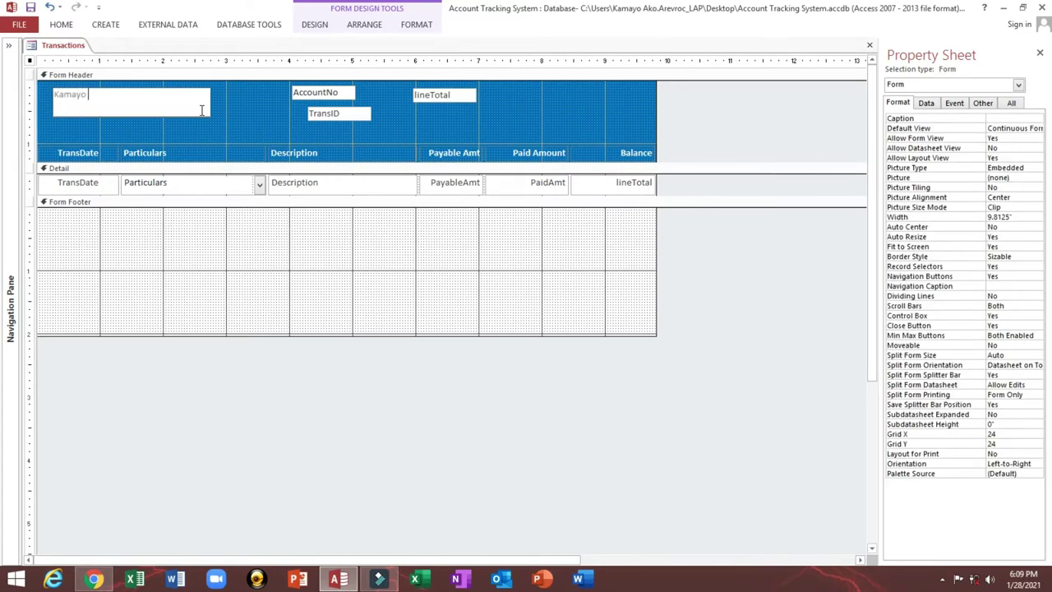
click(219, 109)
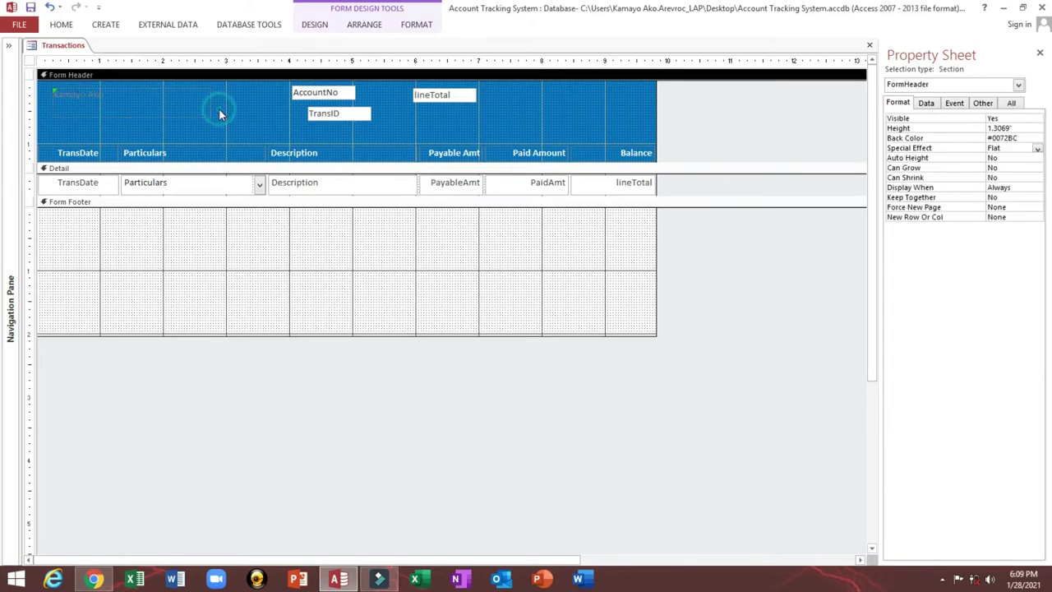
click(211, 102)
click(219, 95)
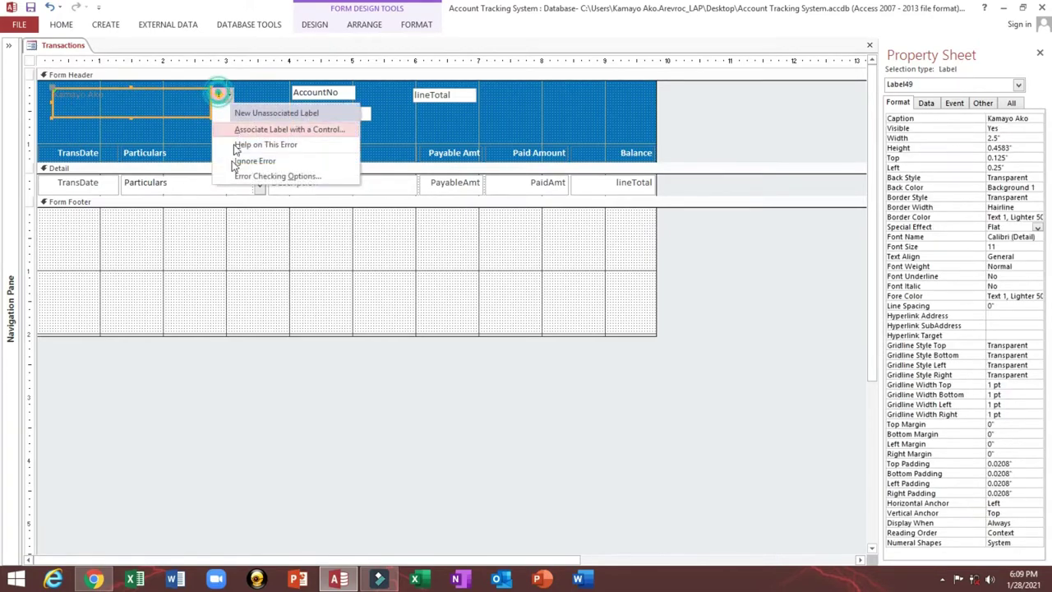
click(239, 159)
Step: Format the name label as white 14-point text and nudge it slightly left
click(61, 25)
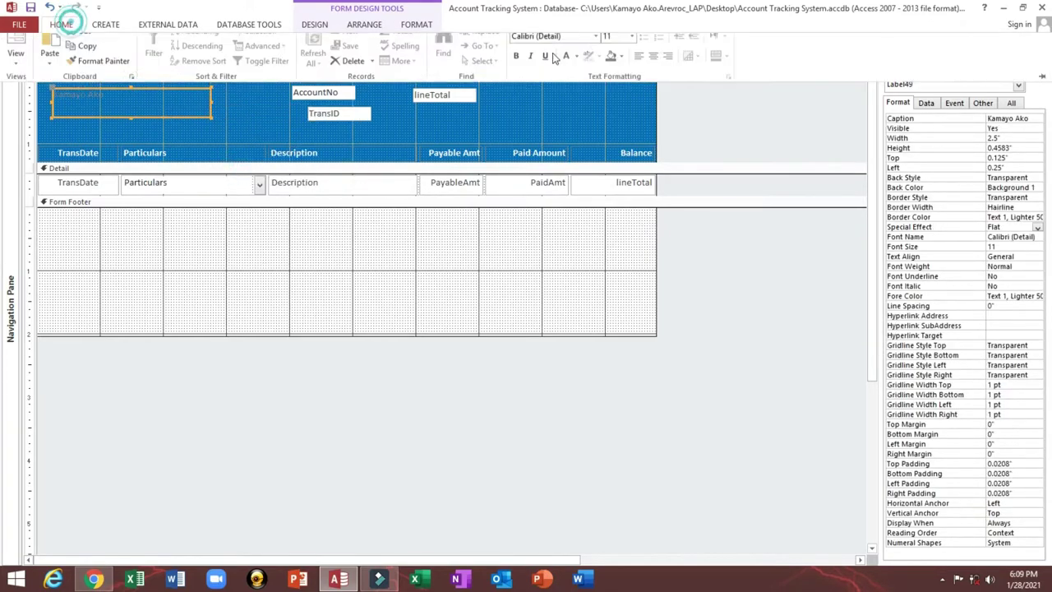
click(569, 68)
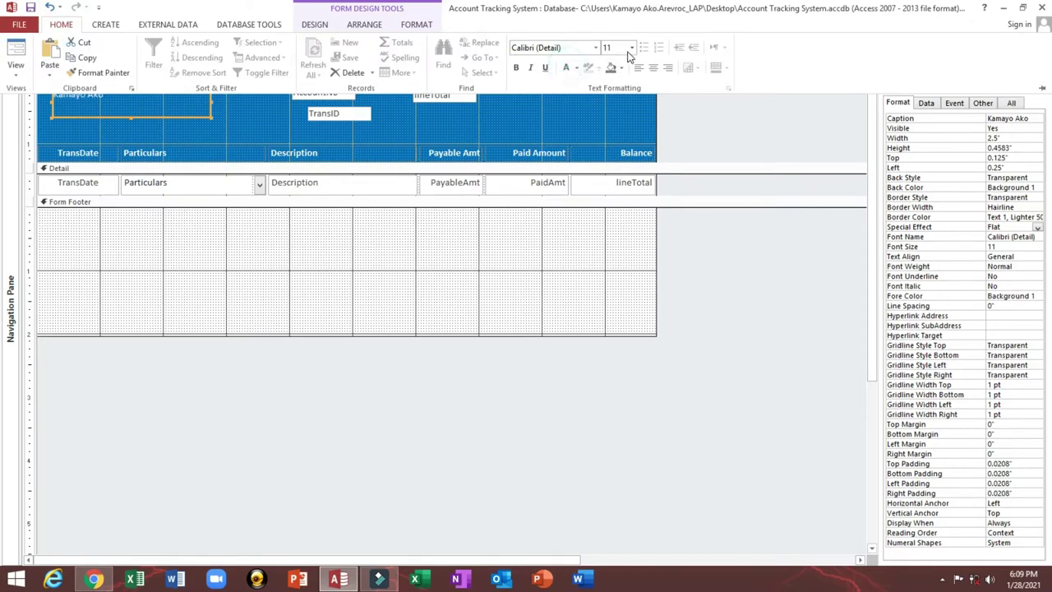
click(631, 48)
click(610, 127)
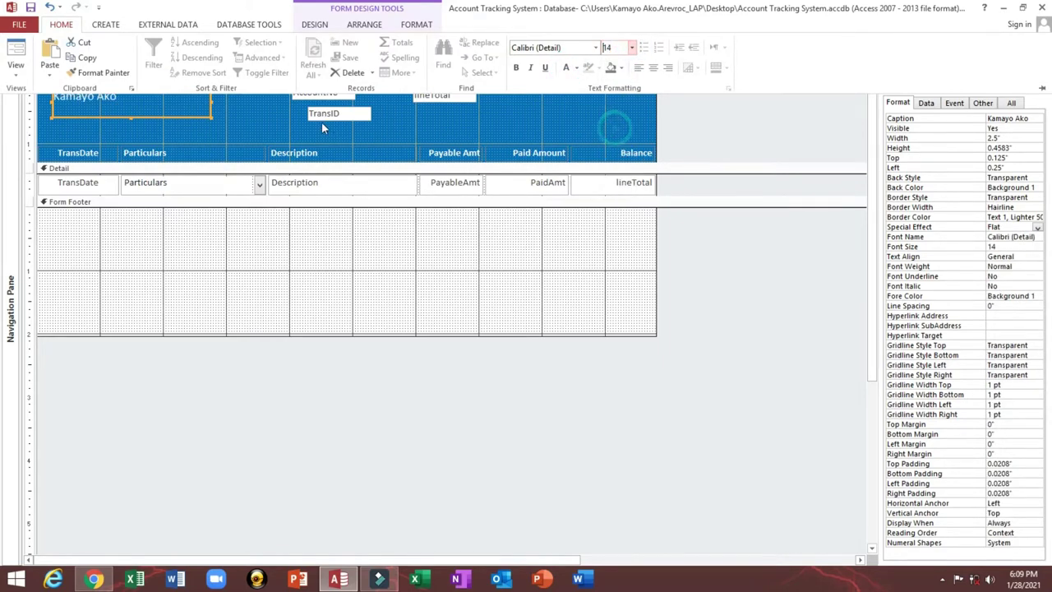
click(244, 110)
click(192, 113)
drag(192, 113, 188, 110)
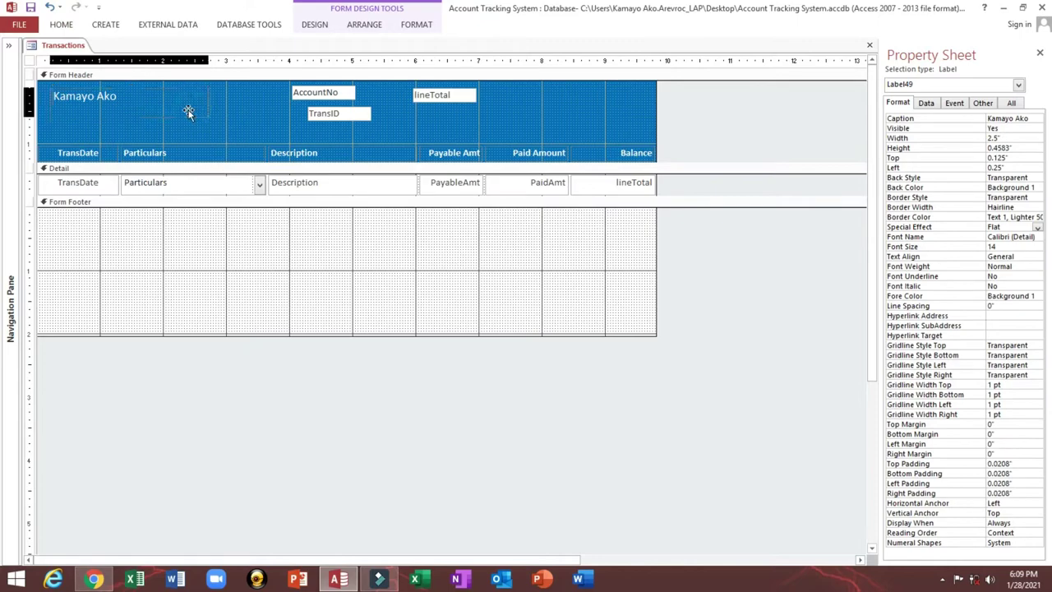
drag(876, 105, 662, 103)
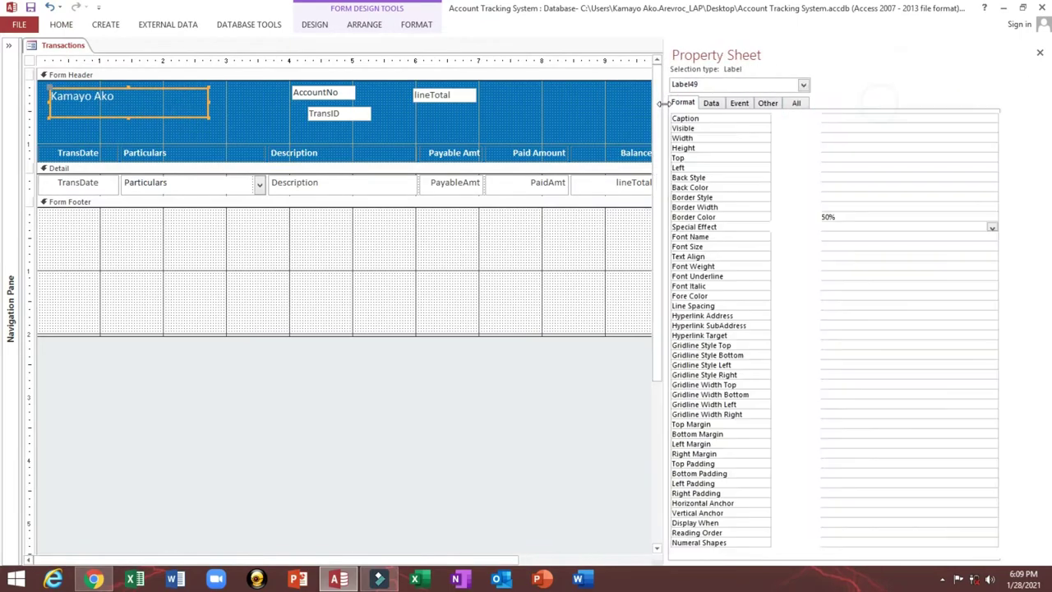
Step: Change the header label's Name from Label49 to lblCurrentAccount in the Property Sheet
click(771, 102)
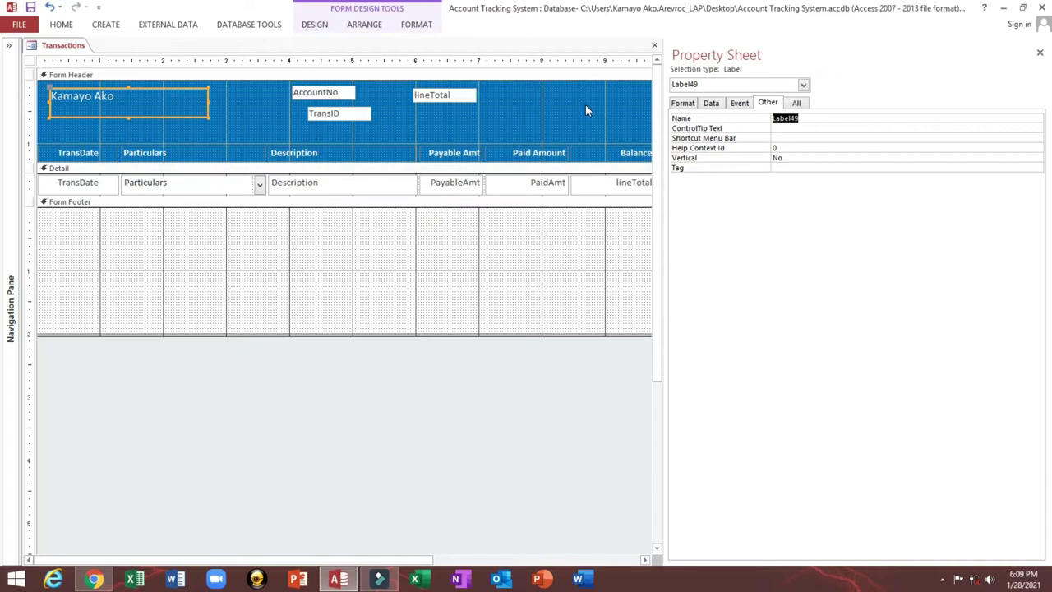
key(BackSpace)
key(Return)
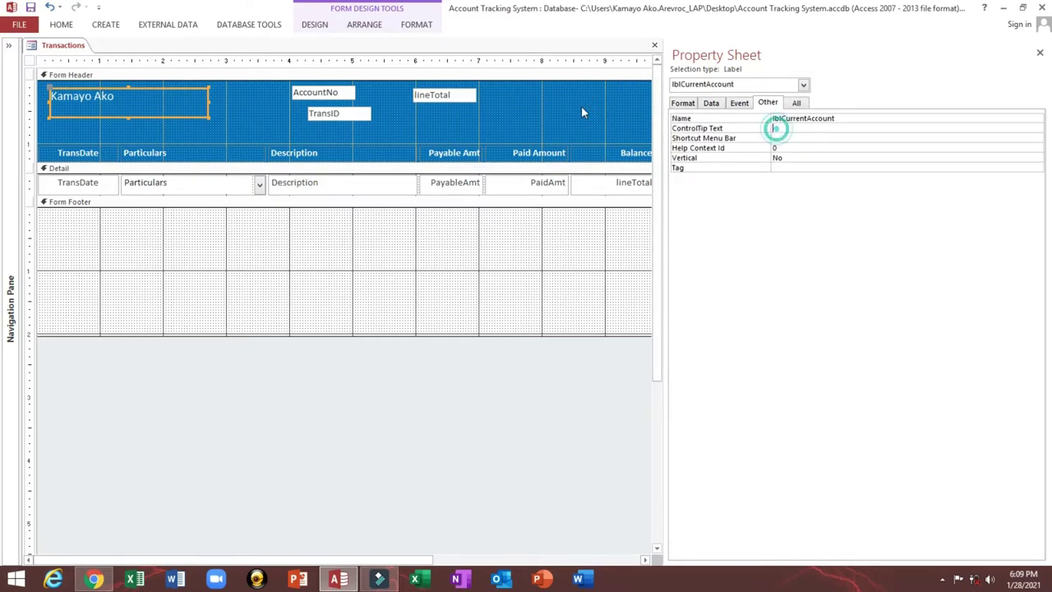
click(555, 113)
drag(169, 561, 364, 542)
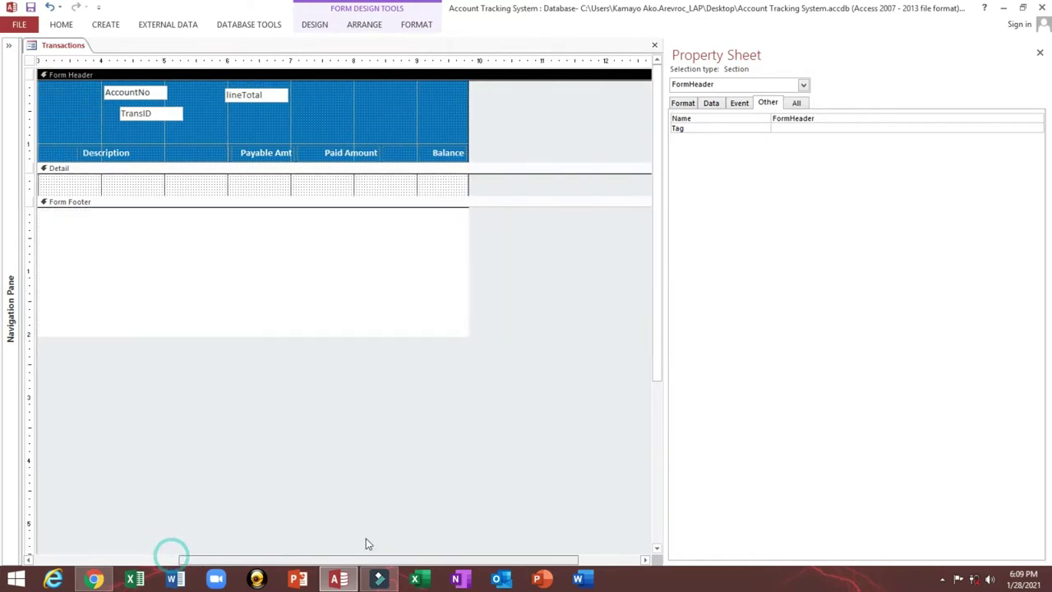
click(316, 26)
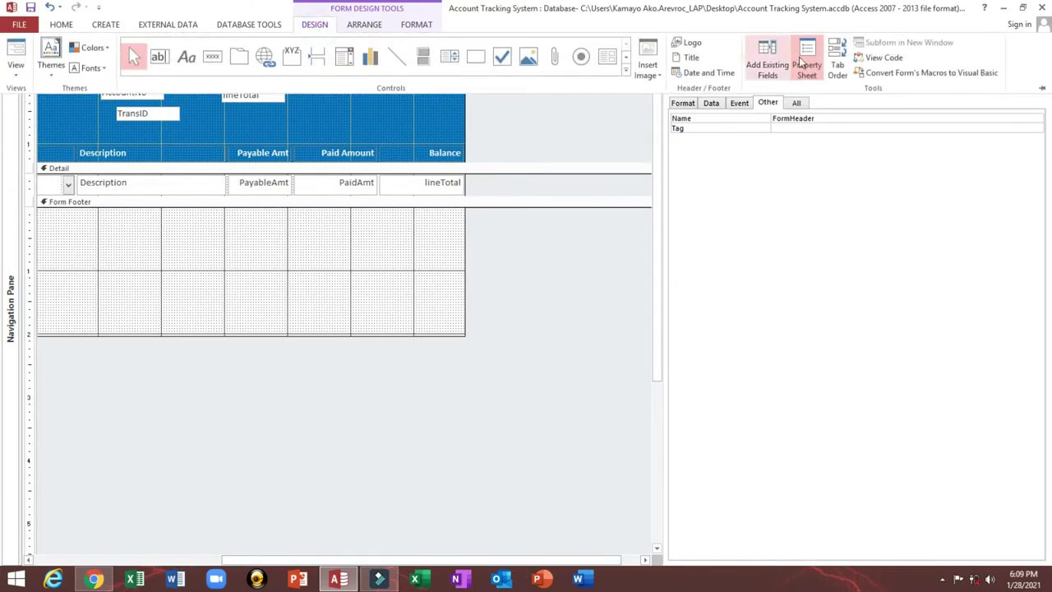
drag(421, 561, 236, 562)
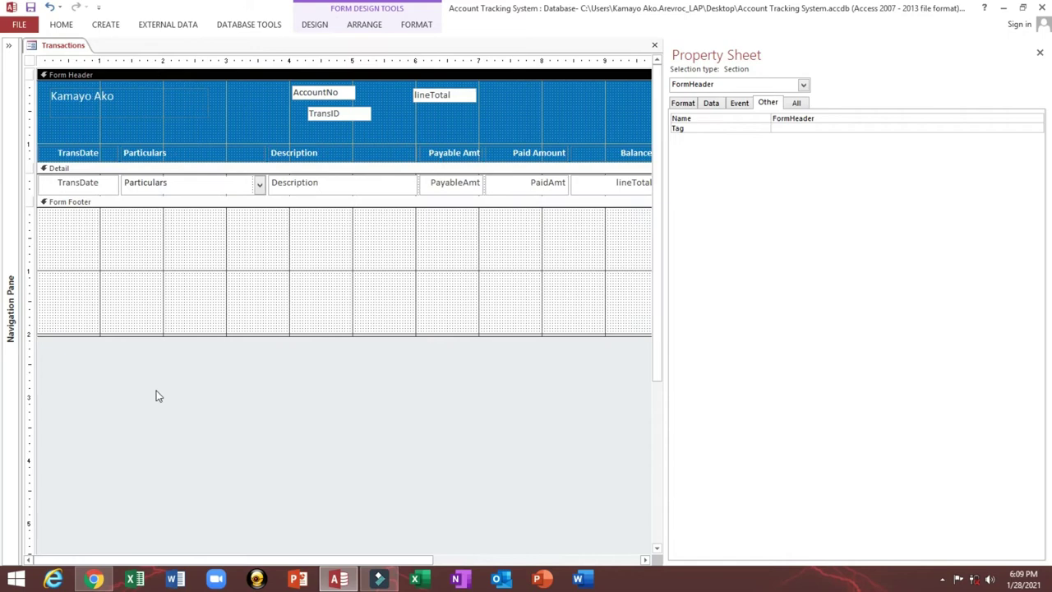
click(142, 95)
drag(141, 95, 138, 96)
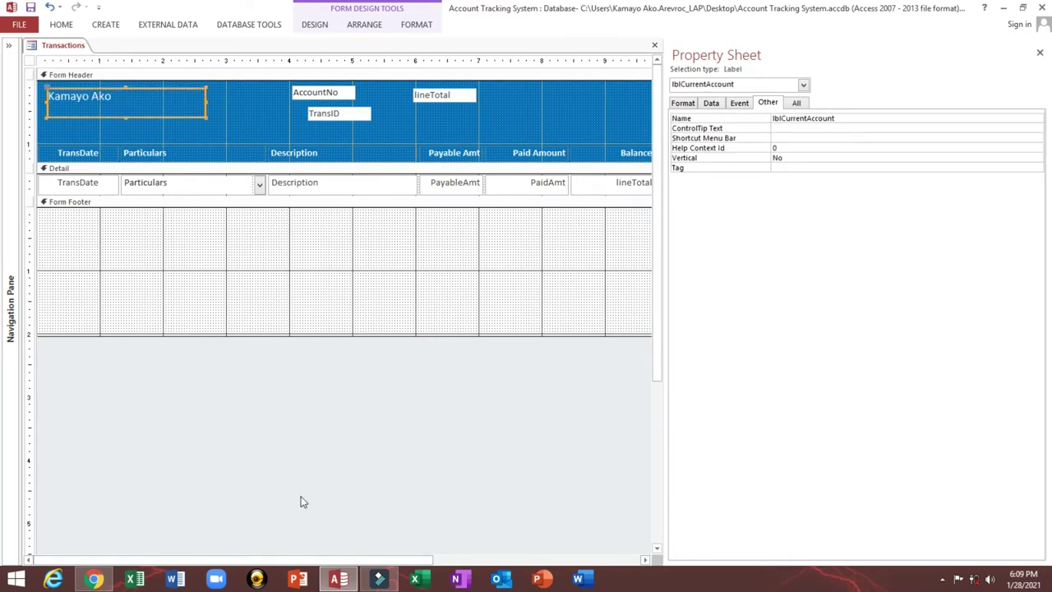
drag(300, 561, 429, 561)
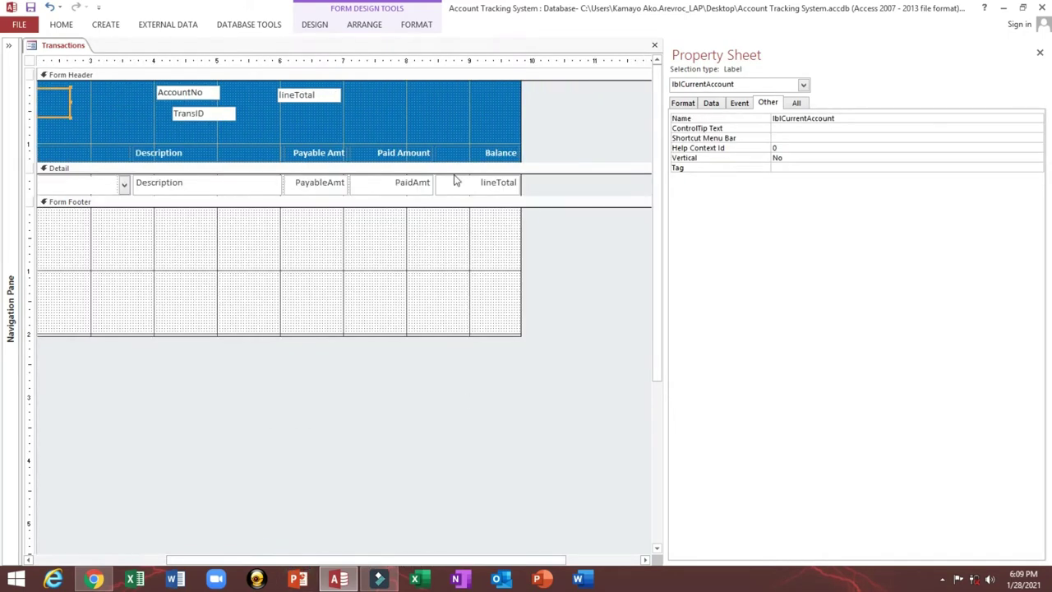
click(461, 97)
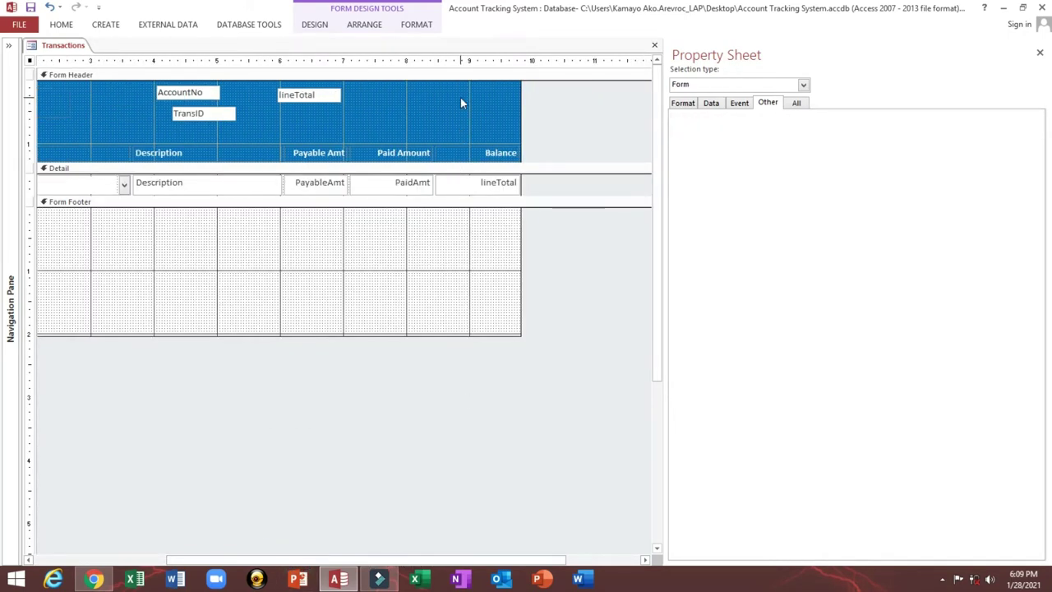
click(313, 25)
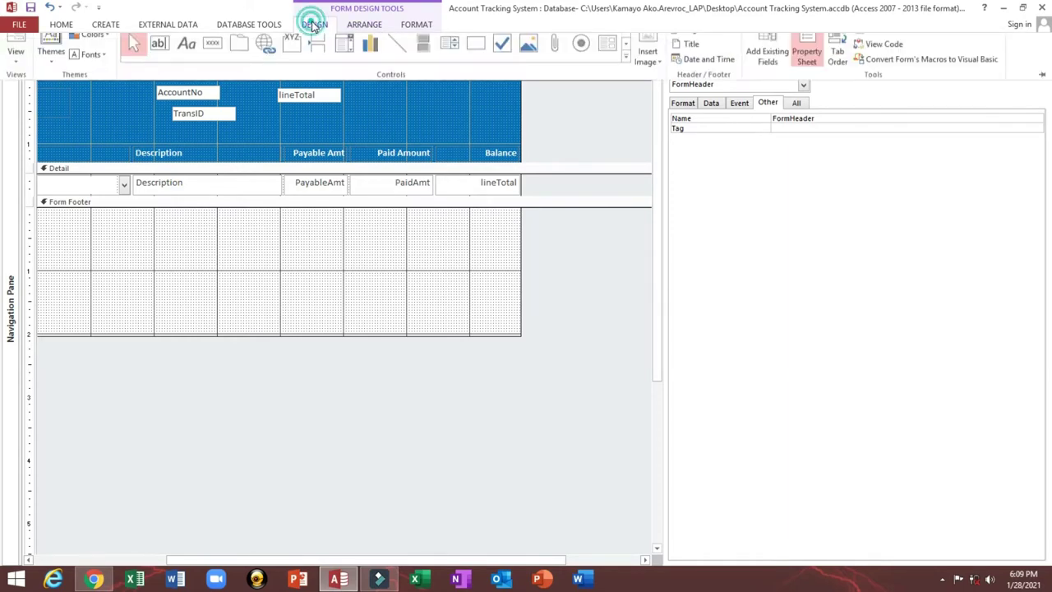
Step: Drag AccountNo into the header as a labelled combo box and shift the other header boxes left
click(768, 57)
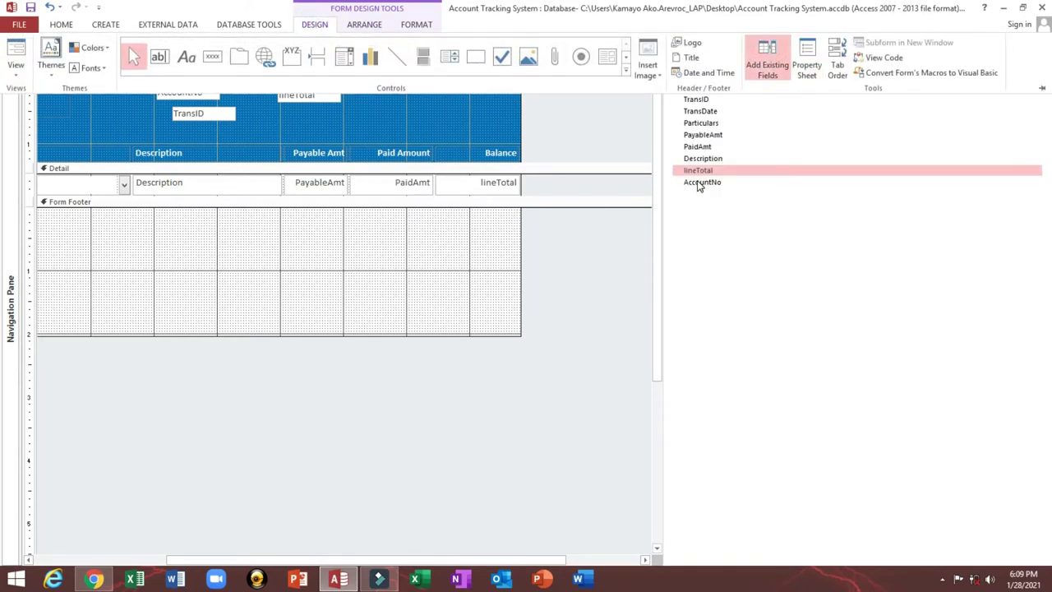
drag(699, 182, 394, 93)
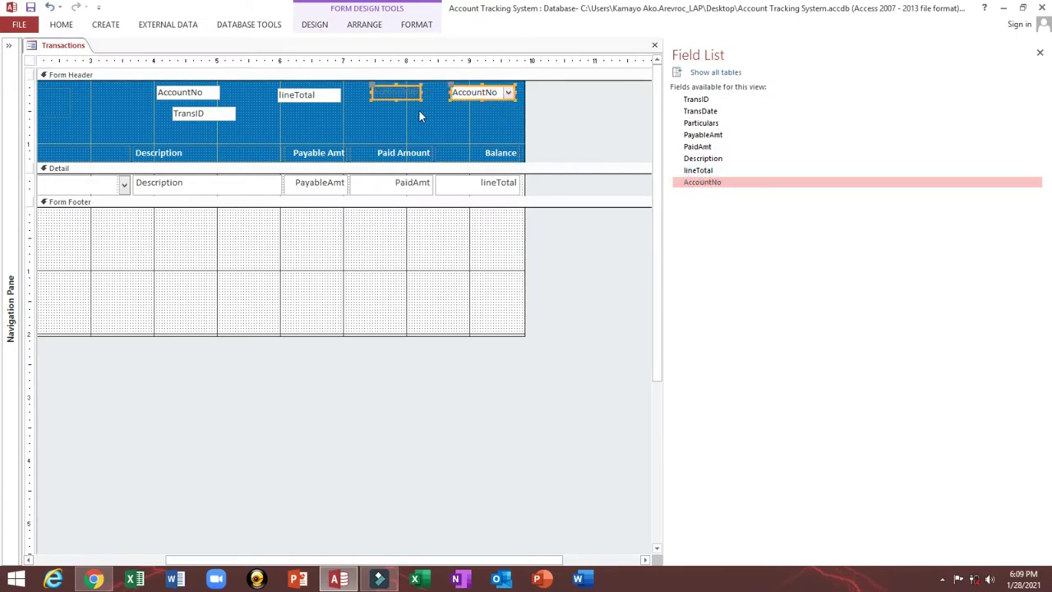
drag(324, 95, 282, 97)
drag(202, 130, 223, 102)
click(396, 92)
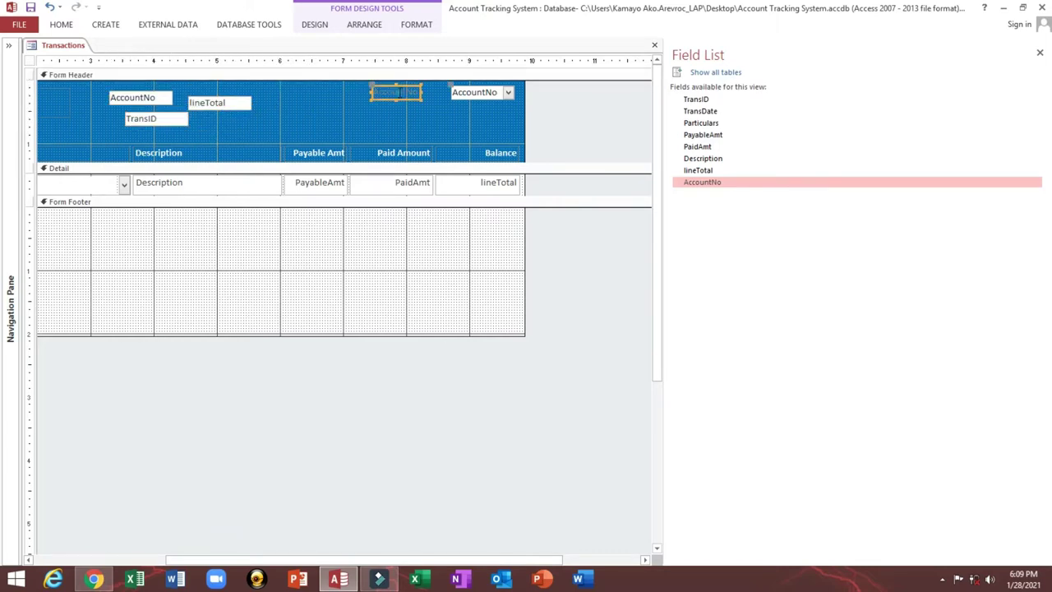
click(398, 92)
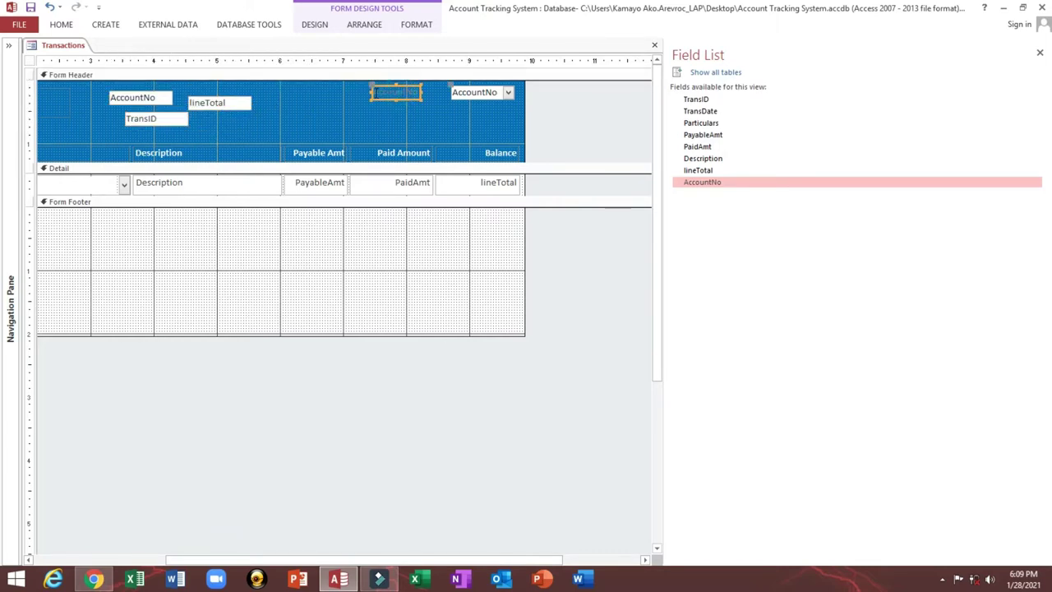
click(61, 25)
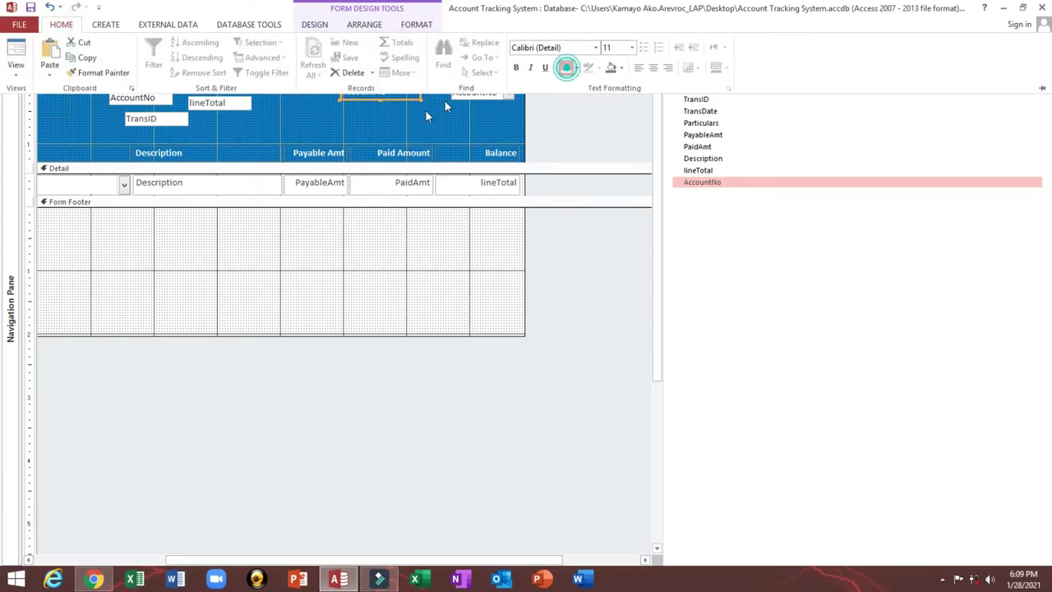
Step: Replace the new label's AccountNo text with 'Select Account'
click(375, 103)
double_click(392, 92)
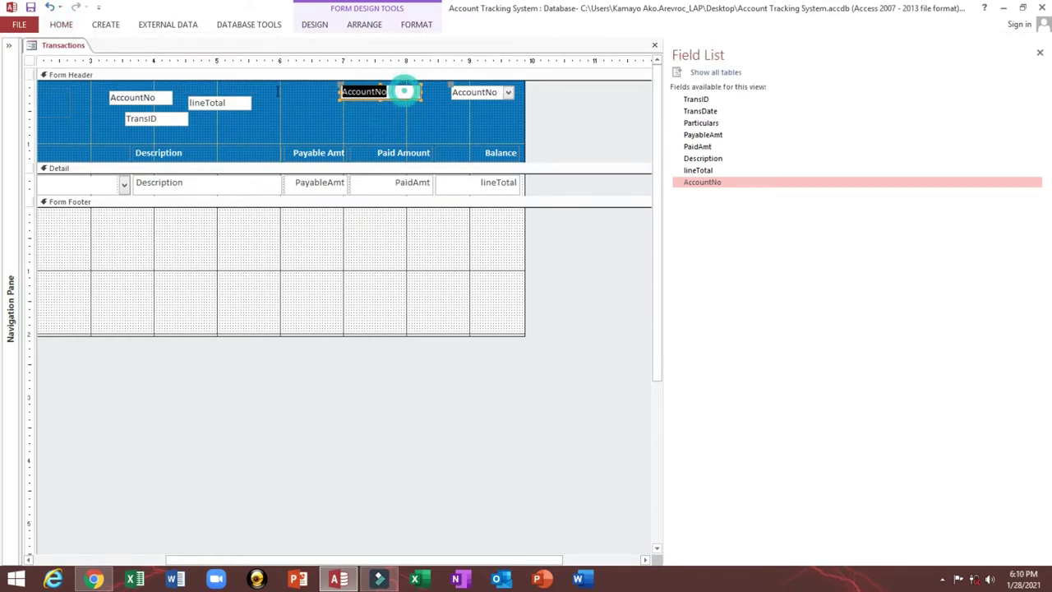
text(Se)
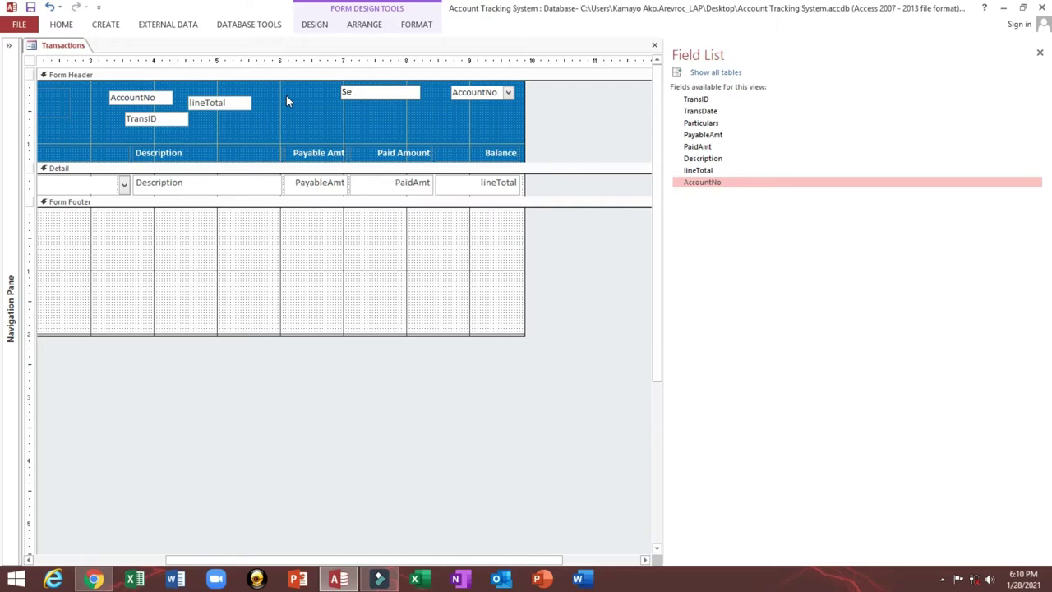
text(lect Account)
click(401, 95)
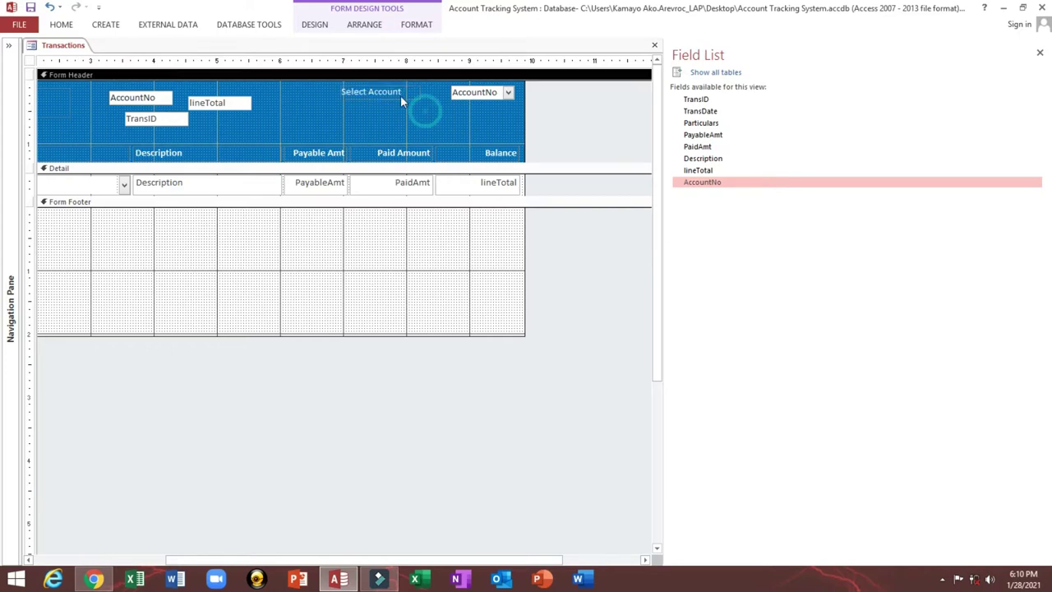
click(464, 92)
double_click(33, 56)
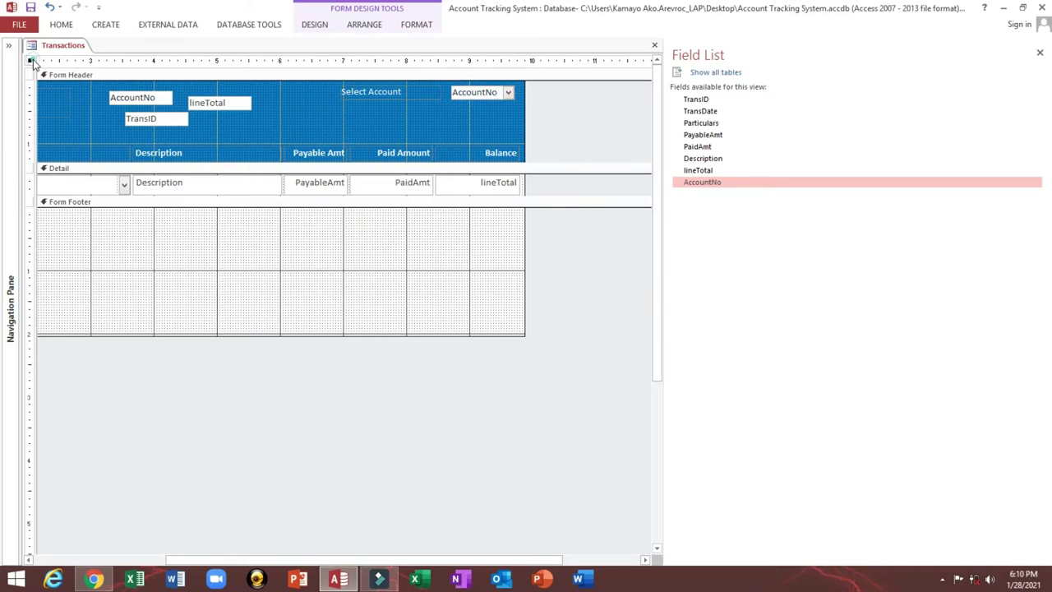
Step: Rename the combo box from Combo50 to cboSelectAccount and widen it toward its label
click(465, 93)
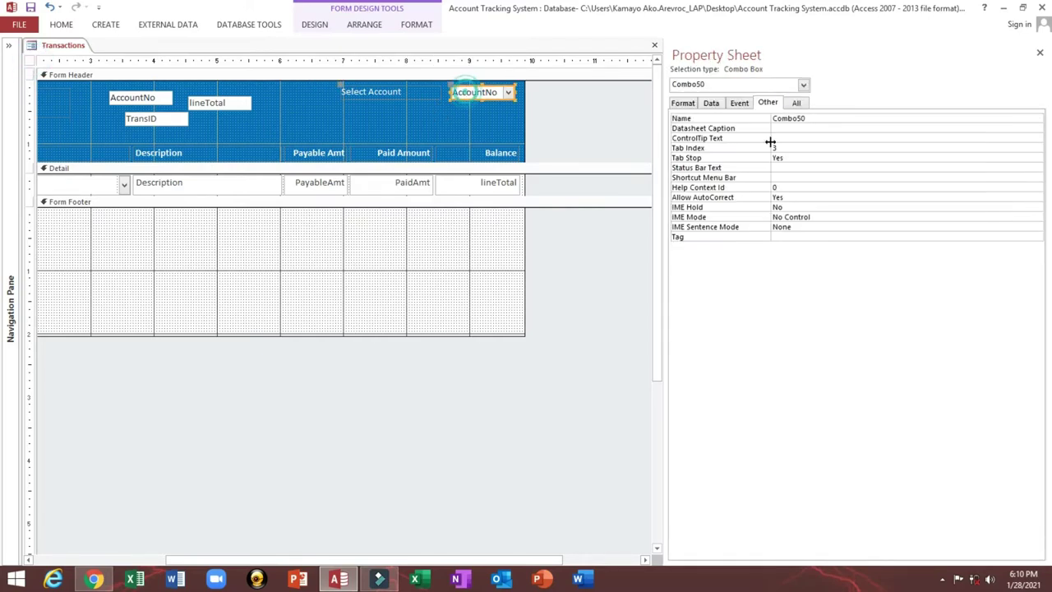
double_click(828, 118)
text(cboSelectAccount)
key(Return)
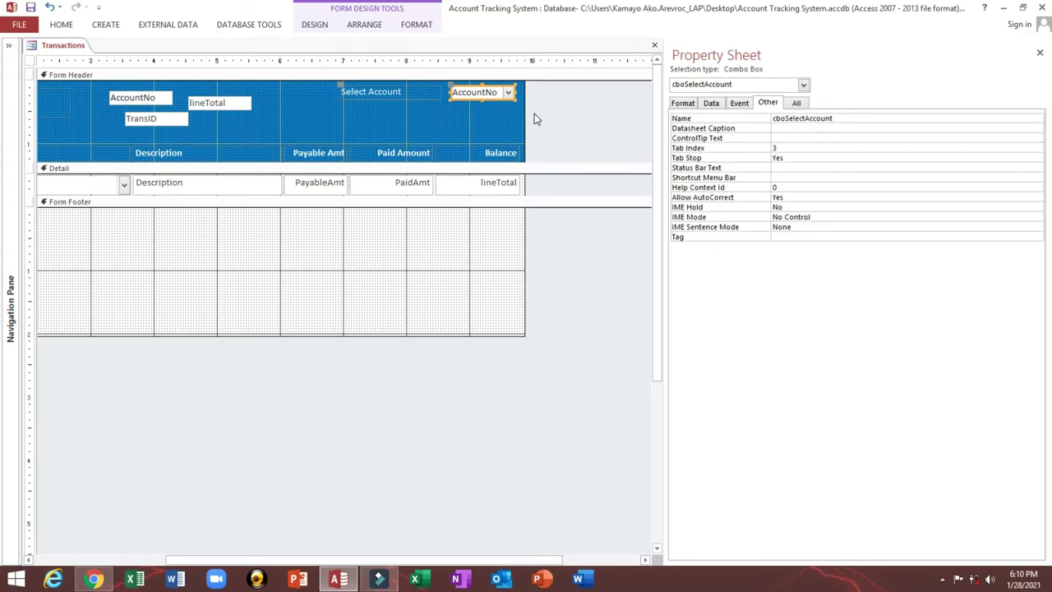
click(432, 92)
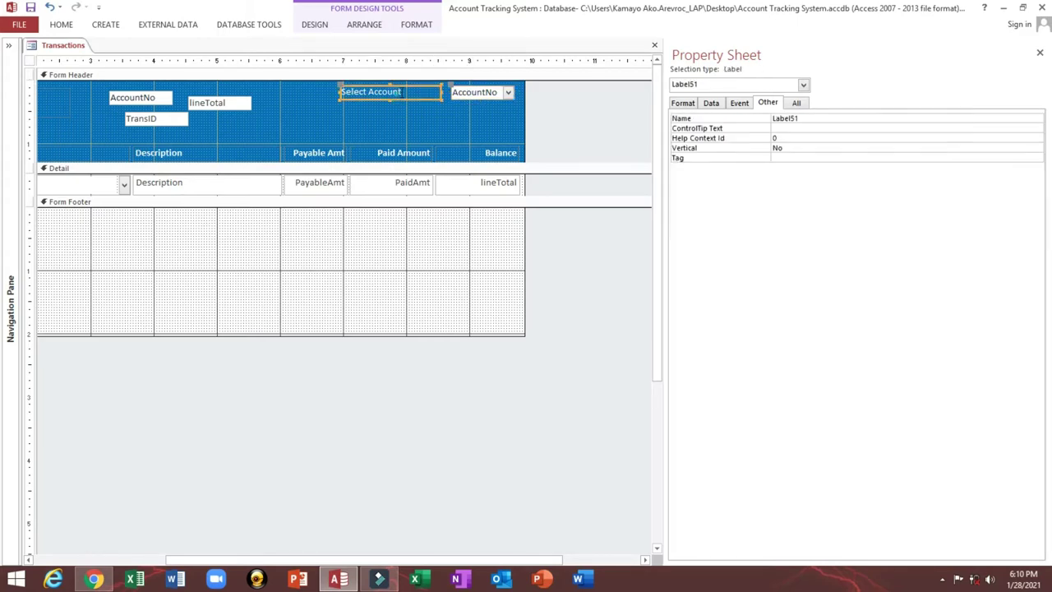
click(463, 92)
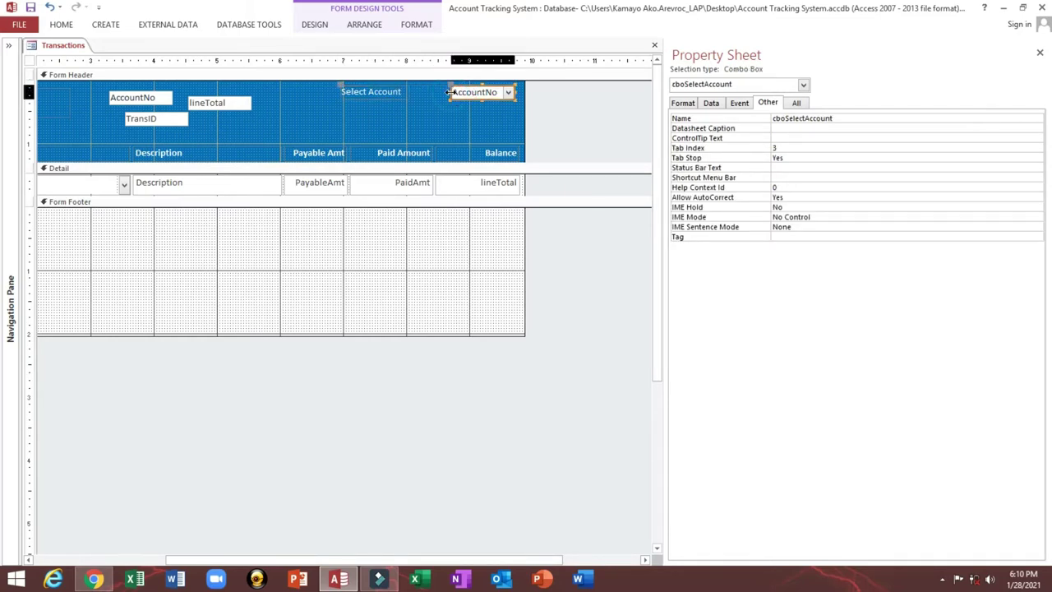
drag(451, 97, 413, 94)
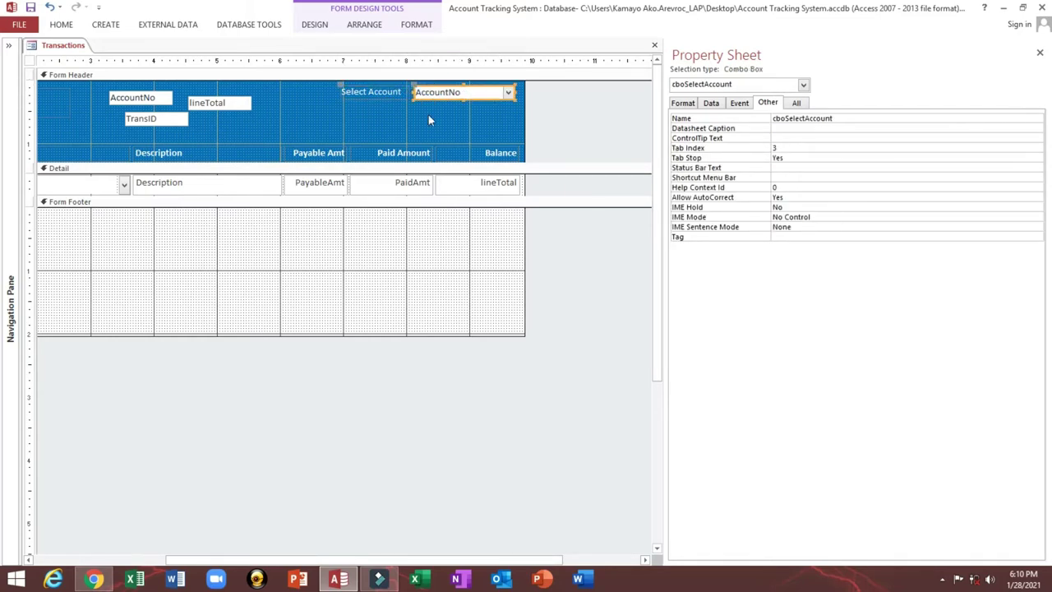
Step: Delete the AccountNo Control Source so the combo box is unbound
click(712, 103)
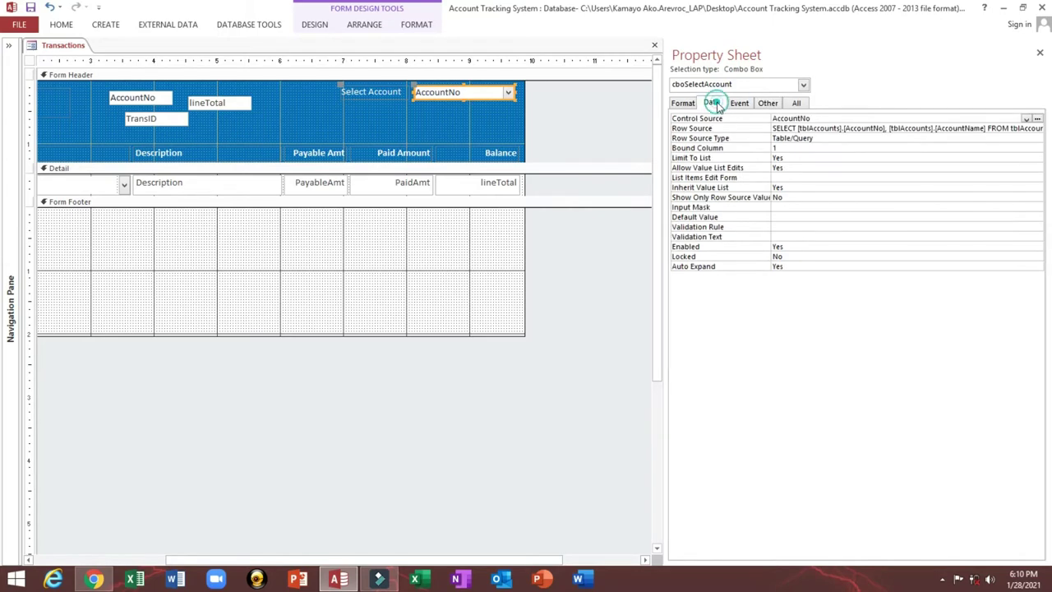
click(844, 120)
key(Delete)
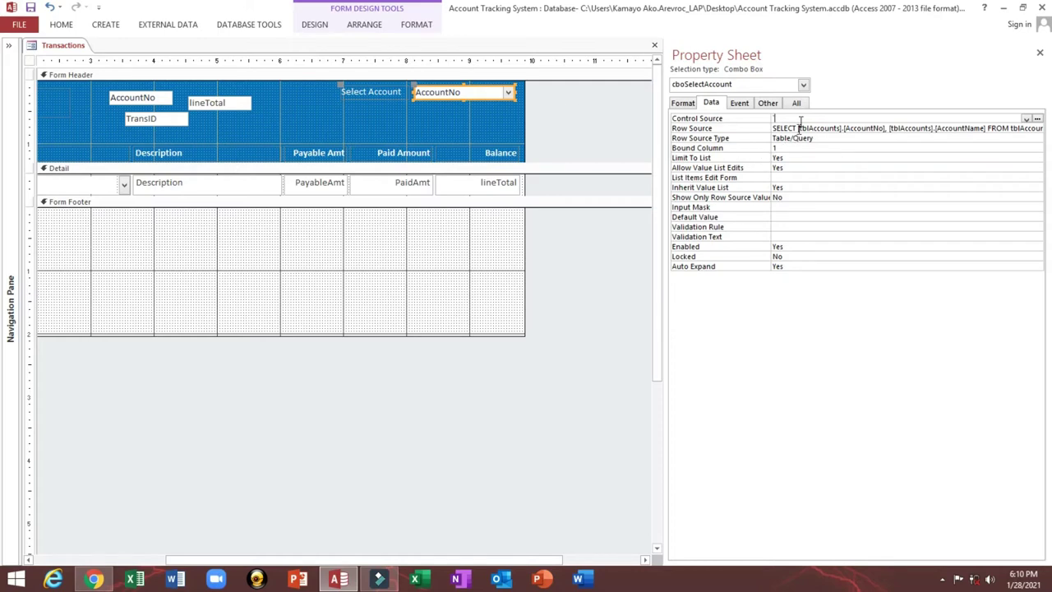
key(Tab)
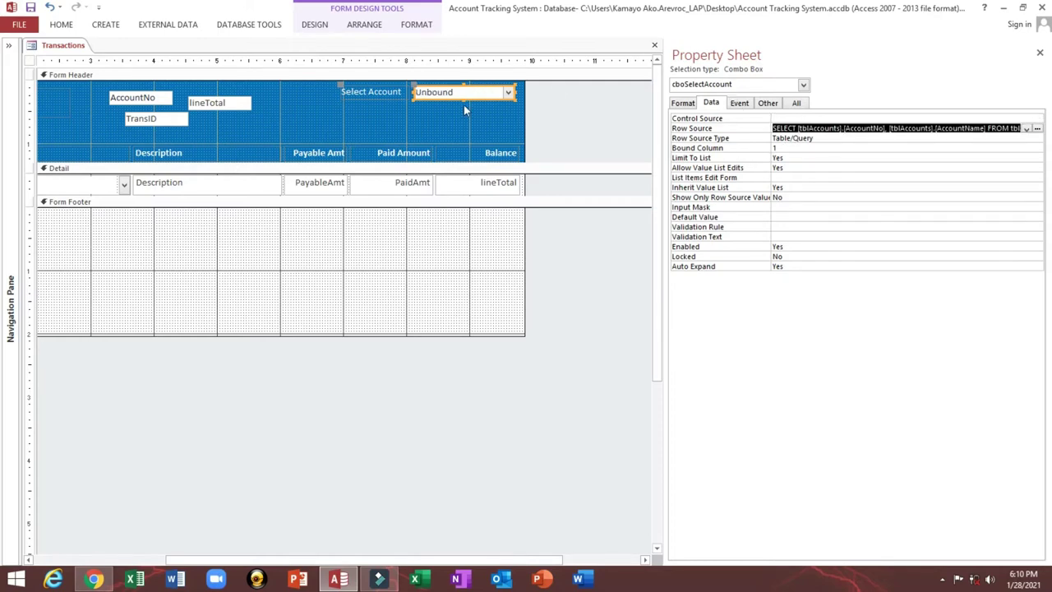
click(464, 103)
click(464, 94)
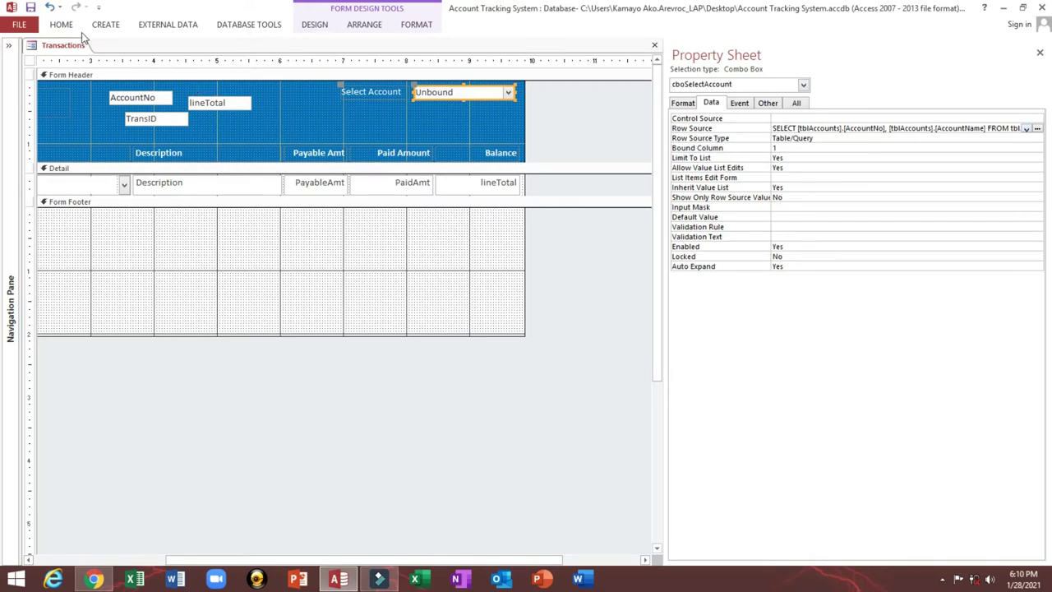
Step: Switch the Transactions form to Form View and check the Select Account list, which offers one account
click(60, 23)
click(14, 50)
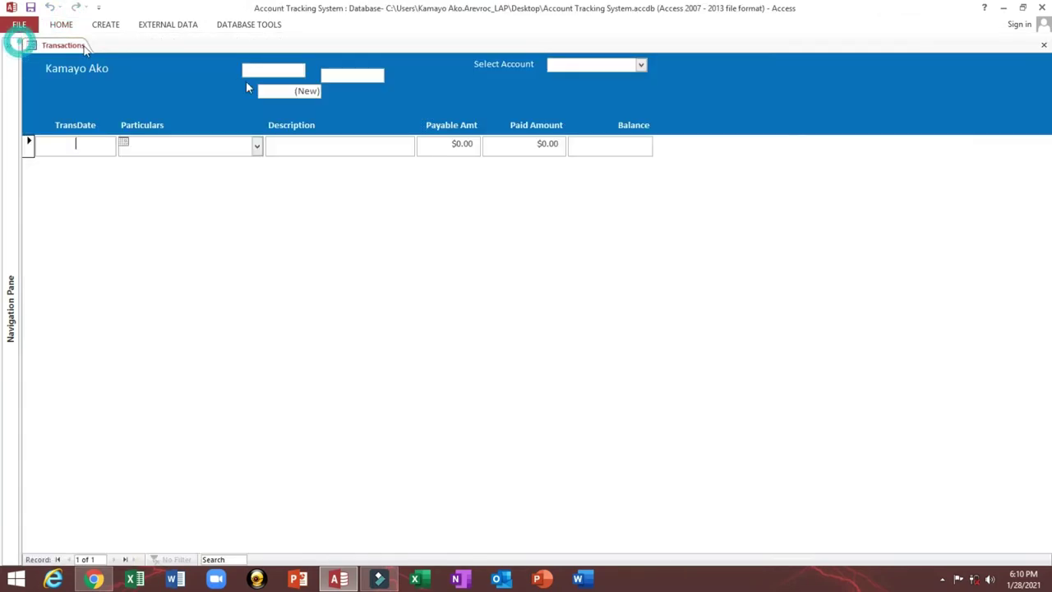
click(641, 65)
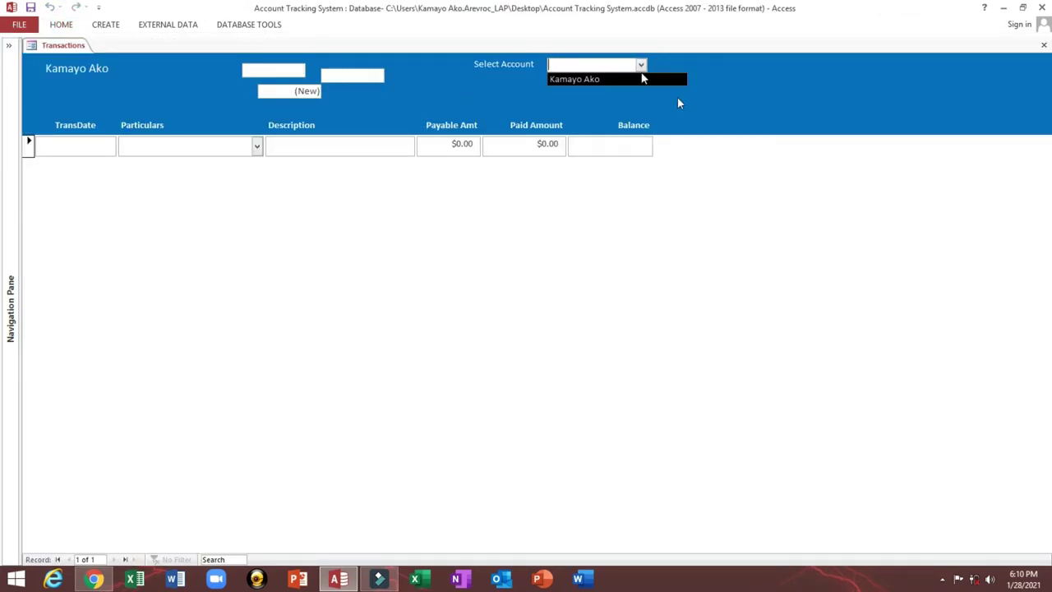
right_click(750, 67)
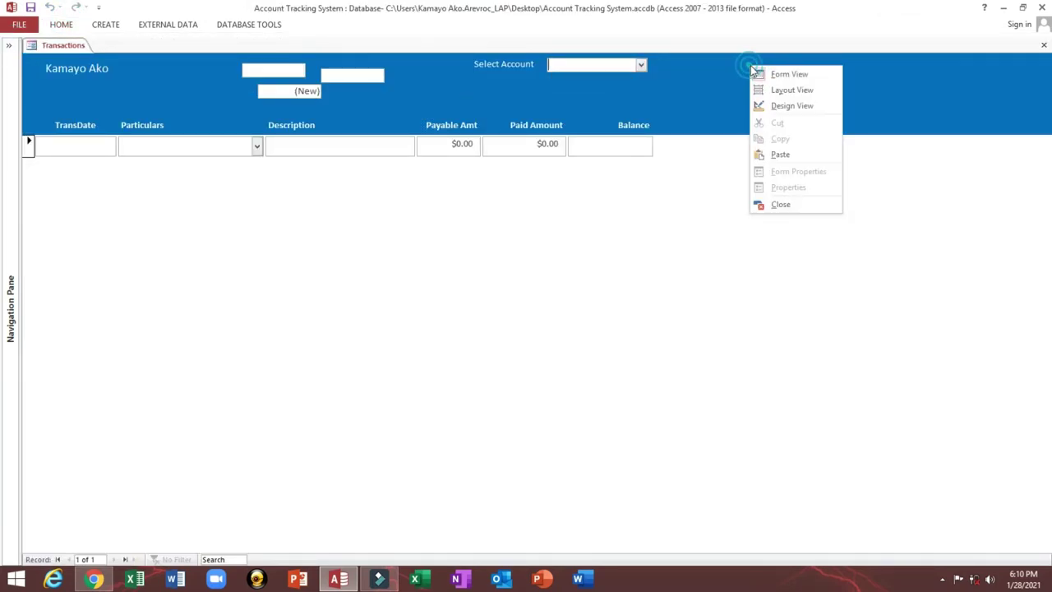
click(639, 68)
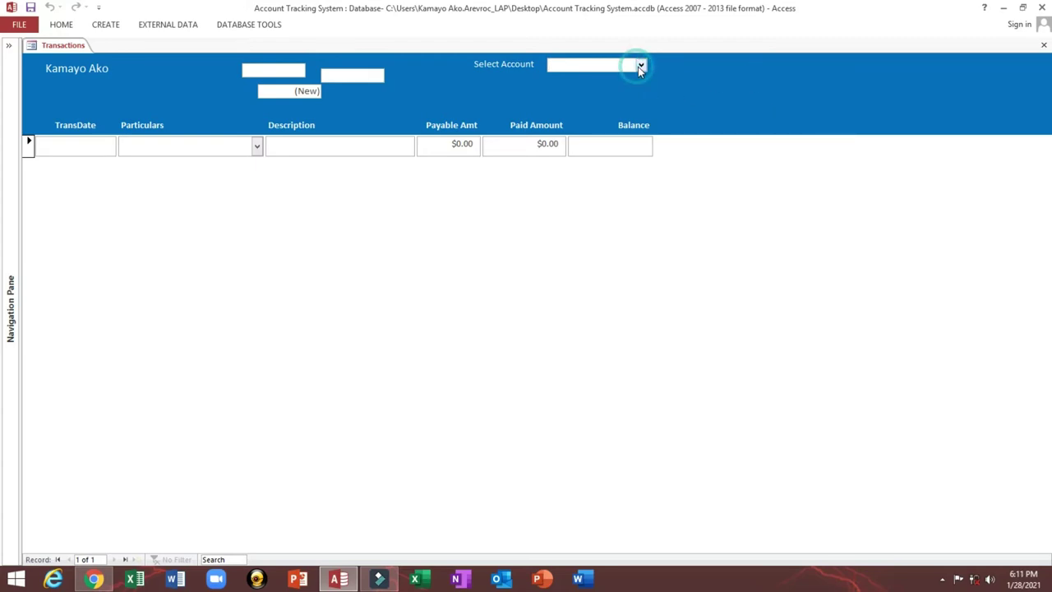
click(638, 66)
click(638, 66)
Step: Return the Transactions form to Design View, inspect the header labels and widen the design area
right_click(137, 72)
click(164, 111)
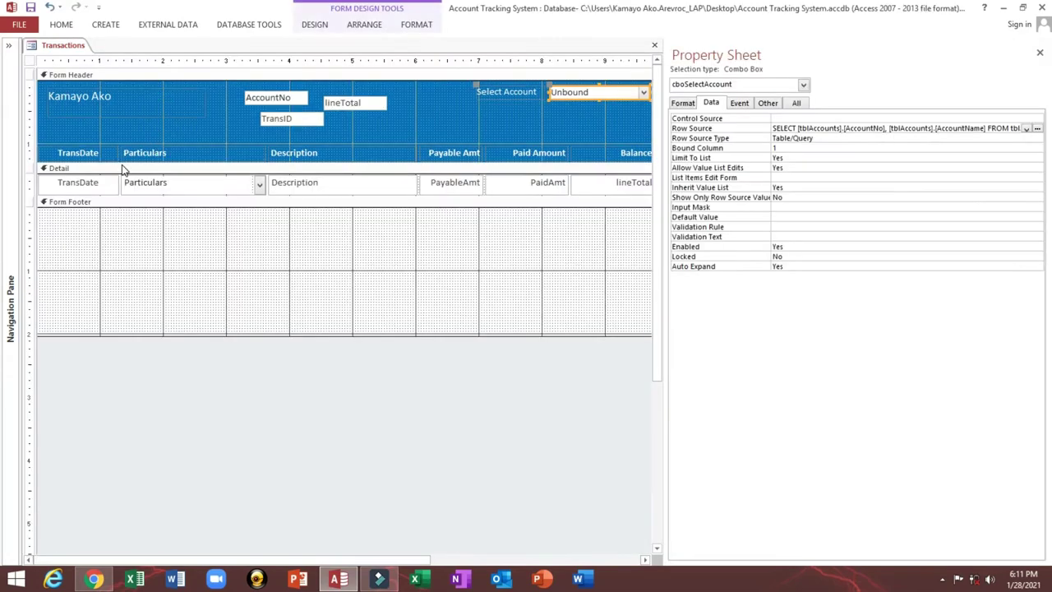
click(111, 160)
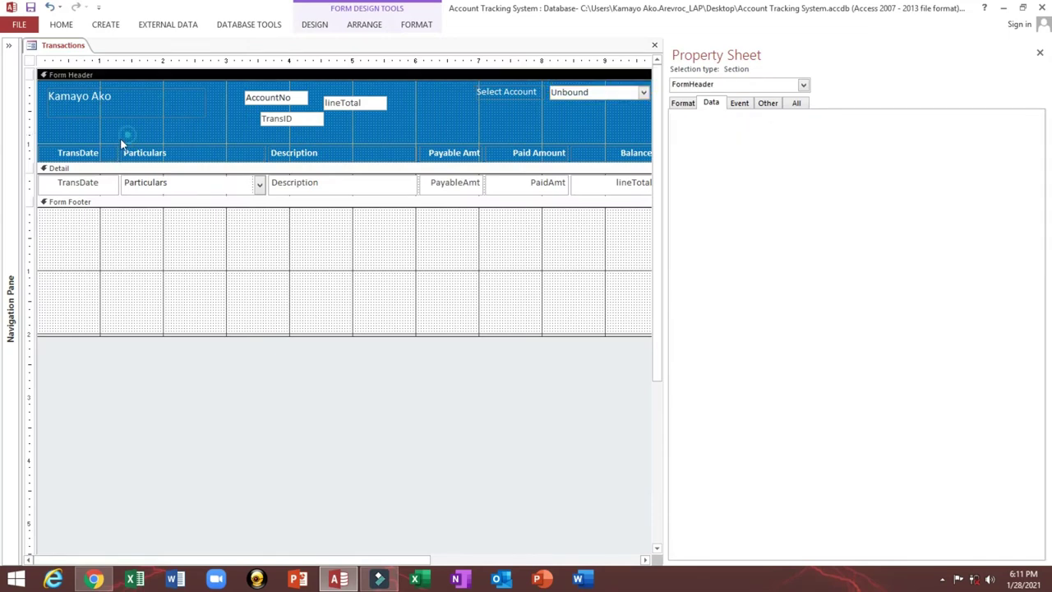
click(28, 153)
click(140, 97)
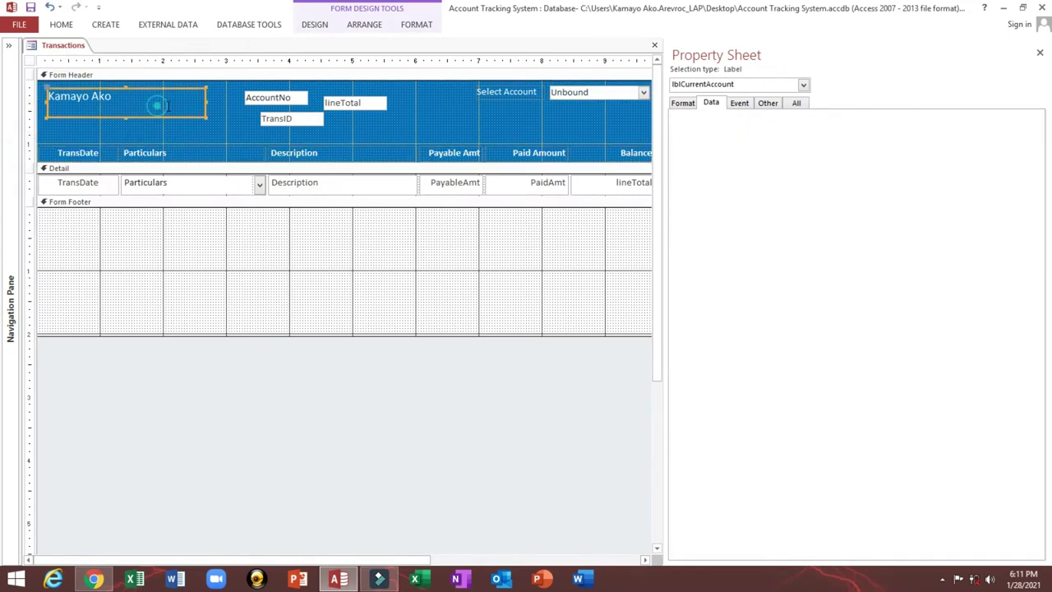
click(222, 137)
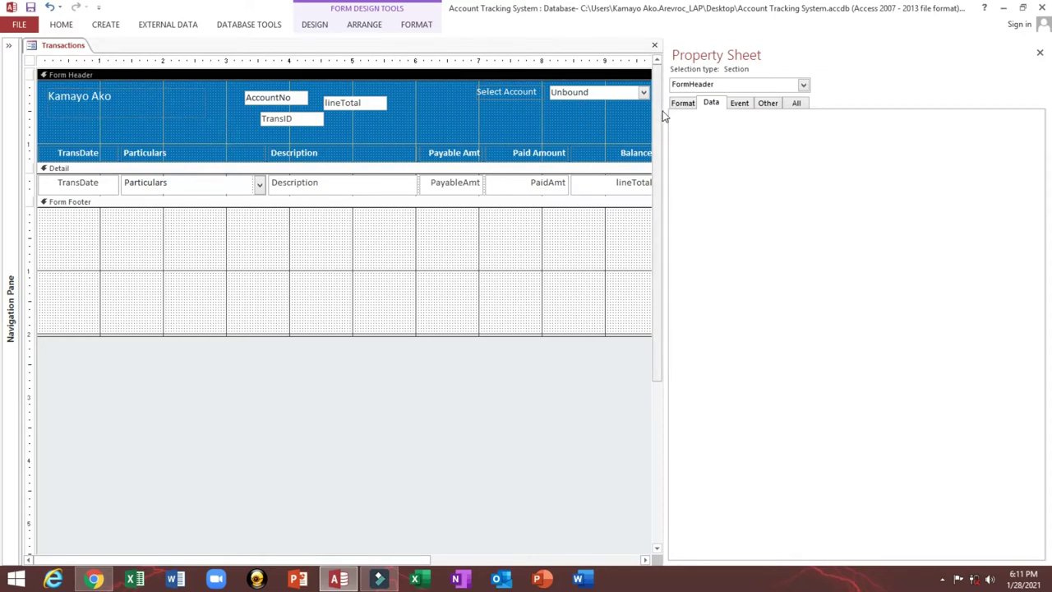
drag(664, 115, 795, 115)
Step: Change the TransDate column heading to read 'Trans Date'
click(619, 91)
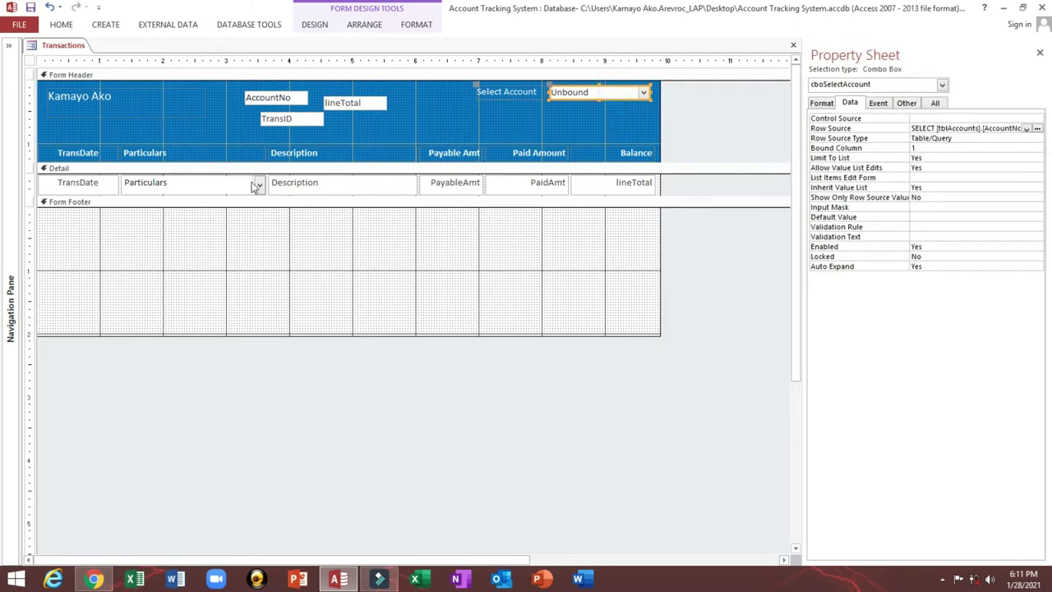
click(79, 184)
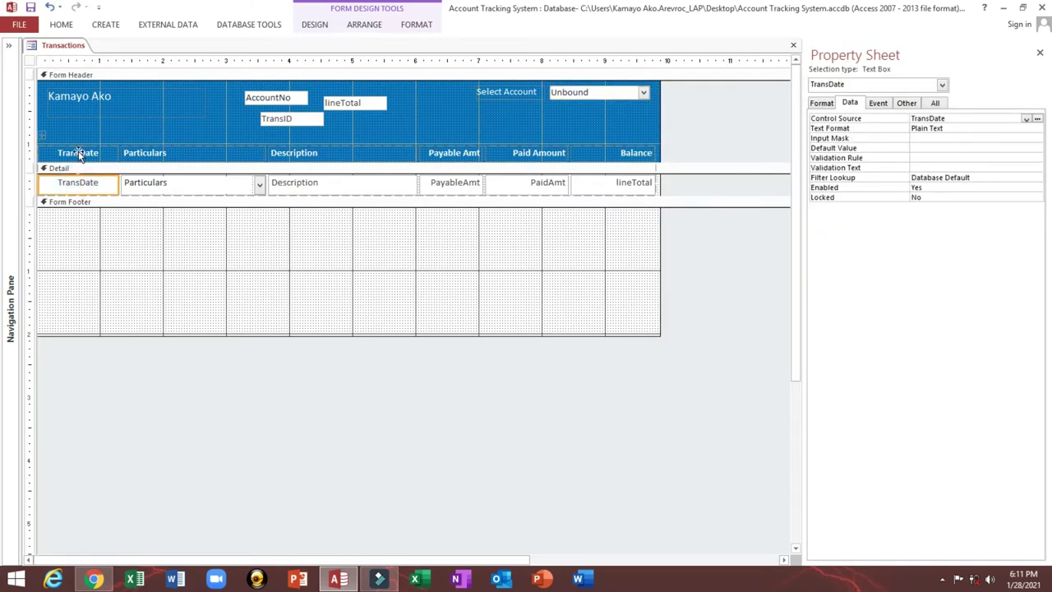
click(79, 155)
click(79, 154)
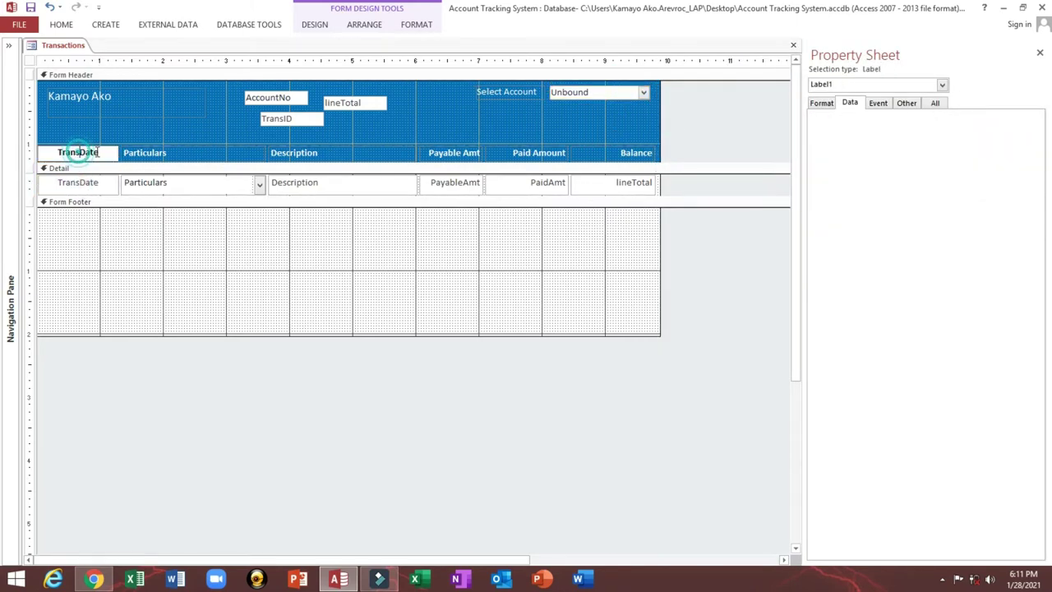
click(148, 158)
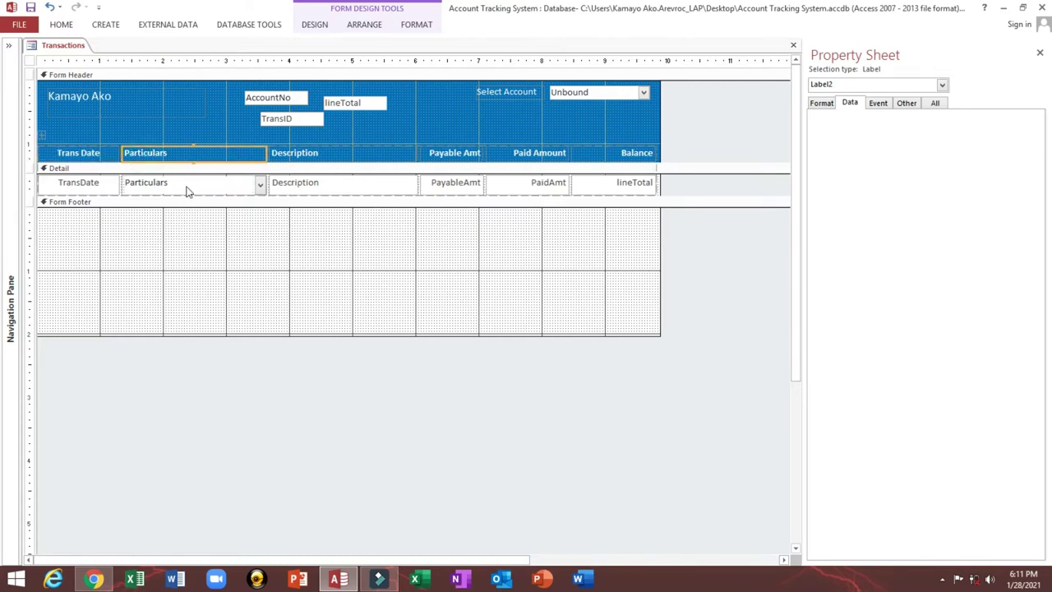
Step: Check that the Particulars combo queries tblSources, then confirm its list is empty in Form View
click(188, 182)
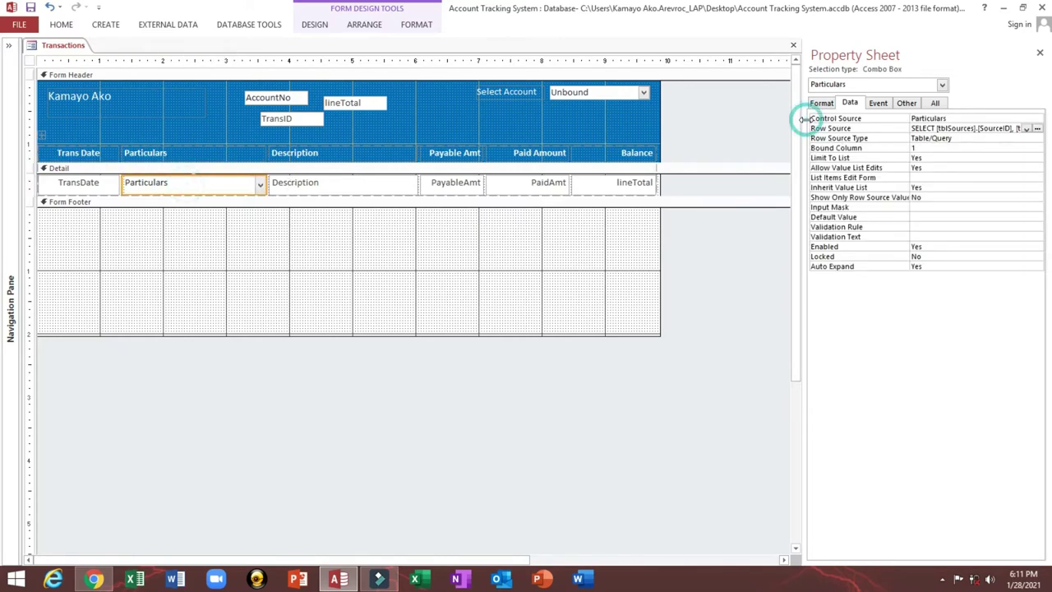
drag(796, 116, 638, 111)
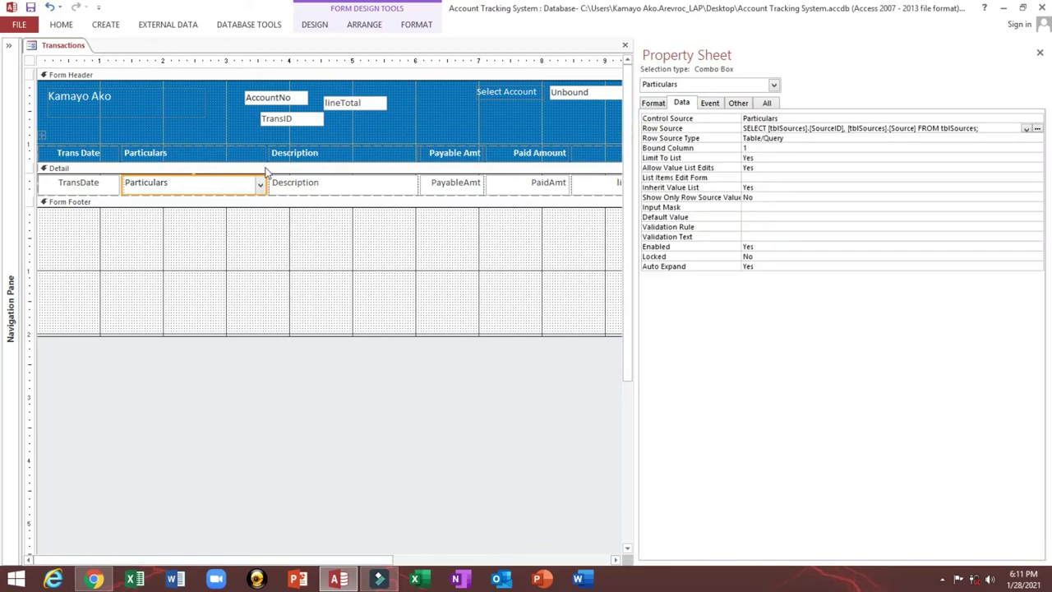
click(61, 24)
click(18, 45)
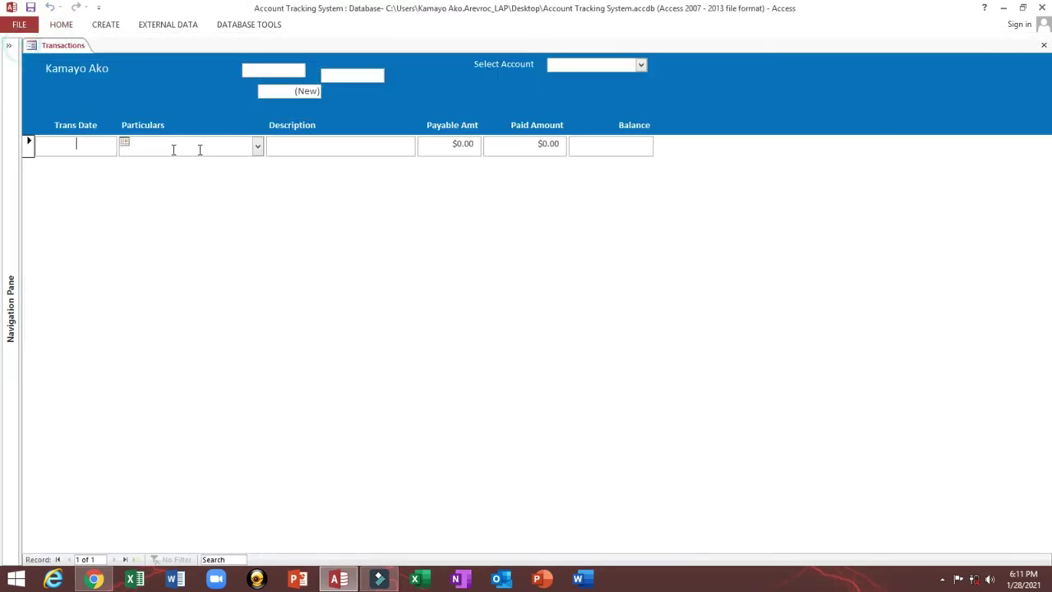
click(257, 149)
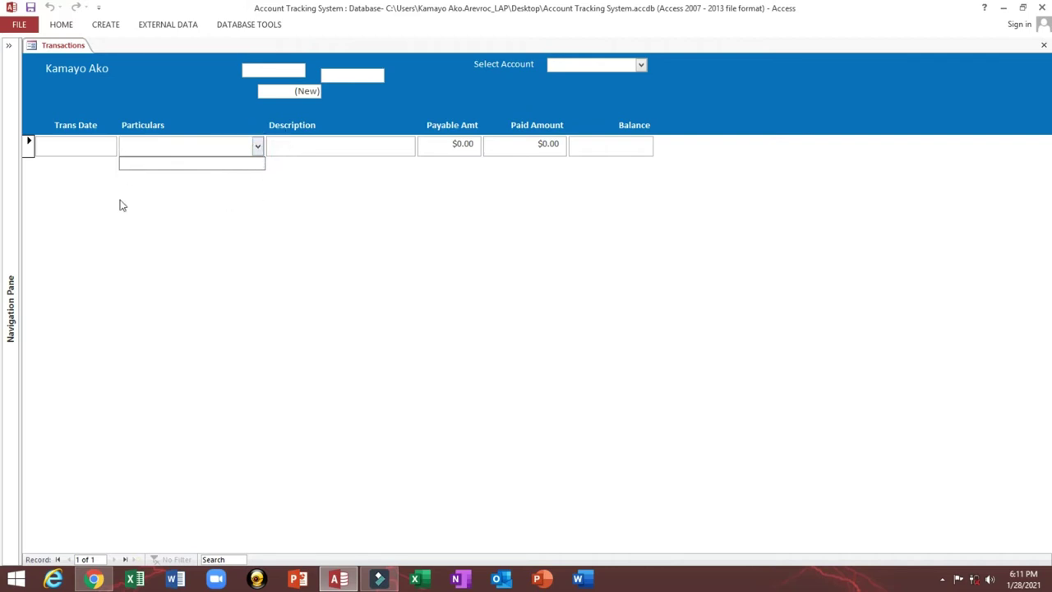
right_click(197, 76)
Step: Open tblSources and enter the Payable and Payment sources
click(236, 113)
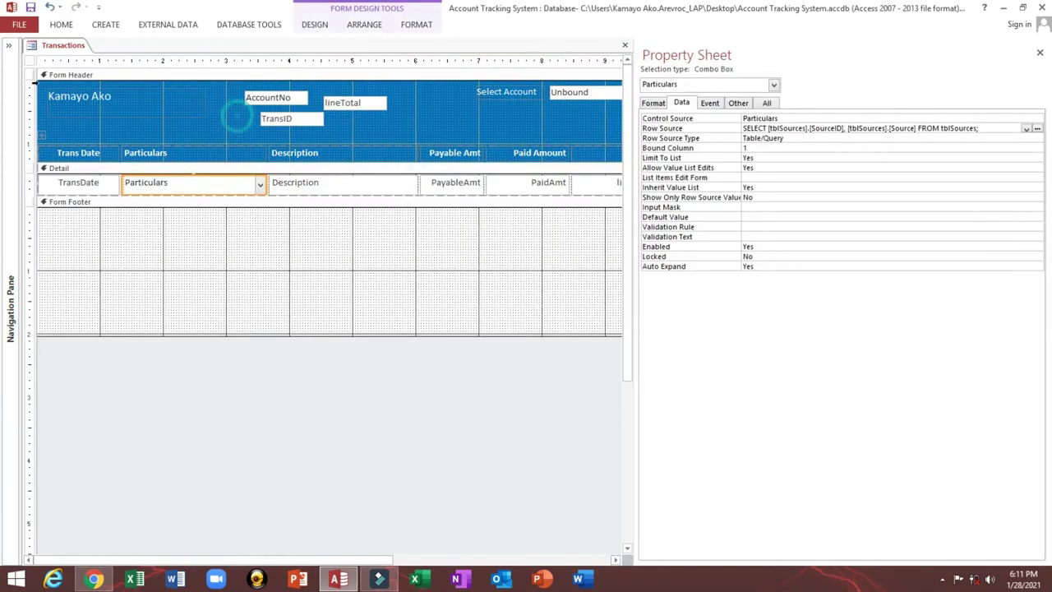
click(9, 46)
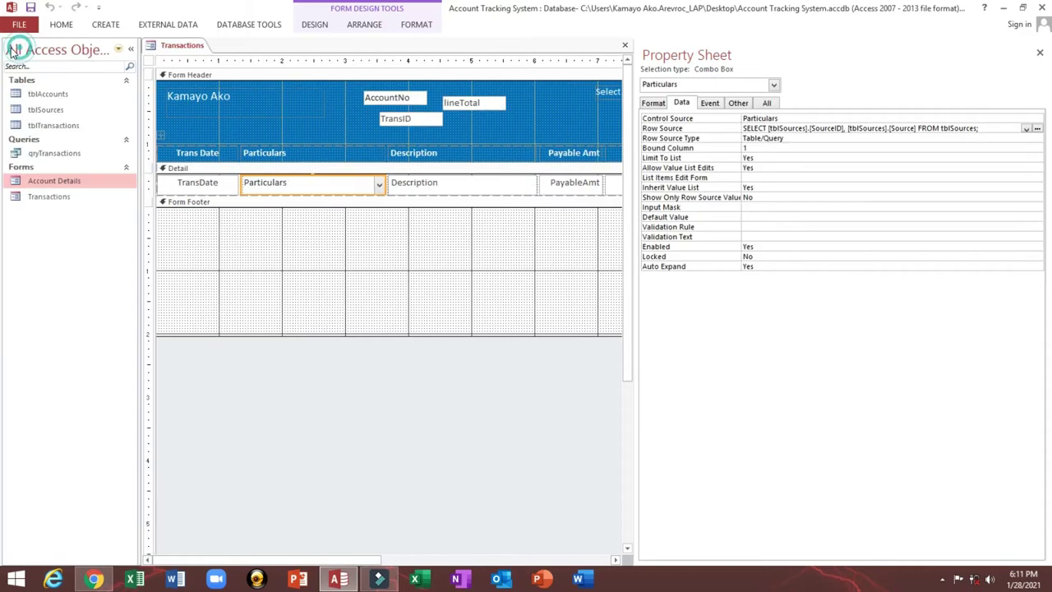
double_click(45, 110)
click(257, 74)
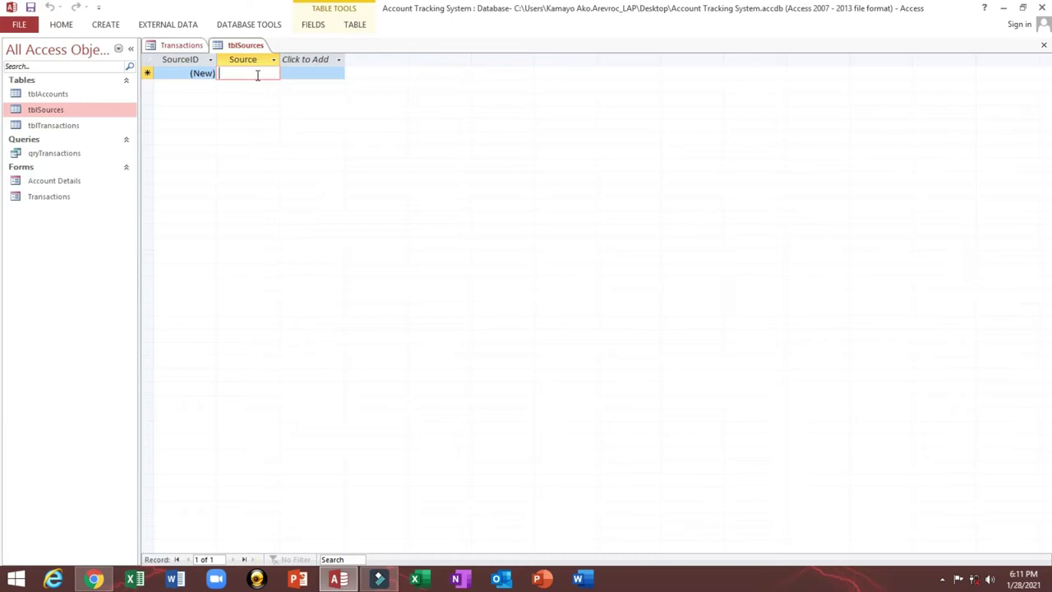
text(Payable)
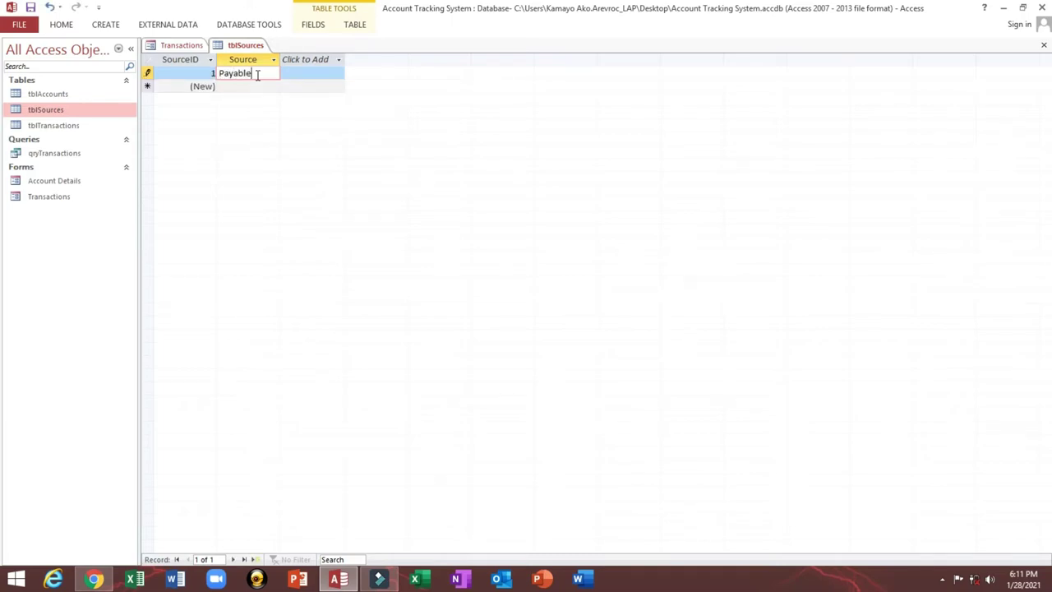
key(Return)
key(Return)
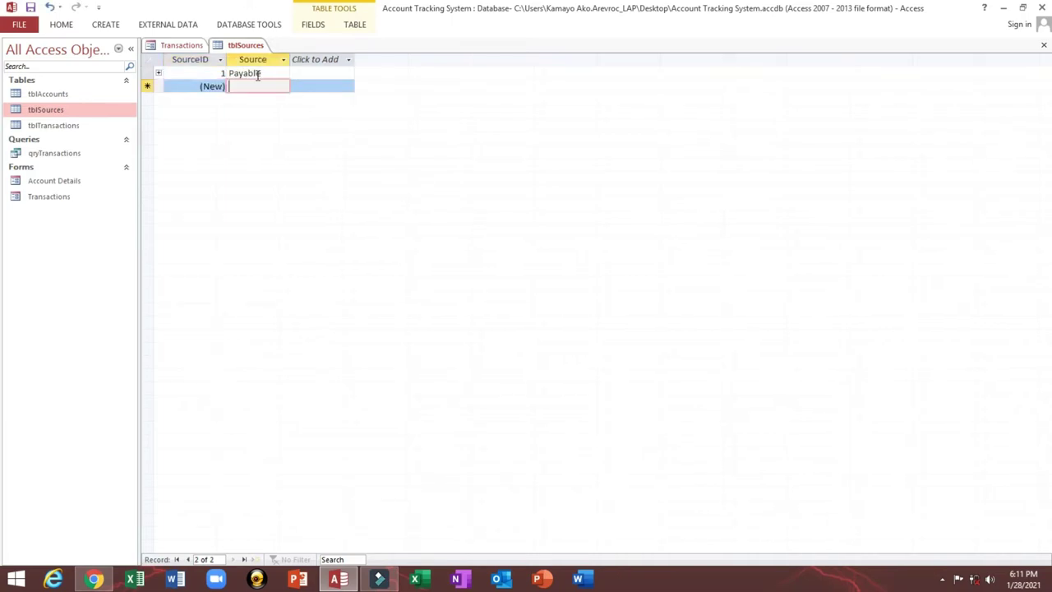
text(Payment)
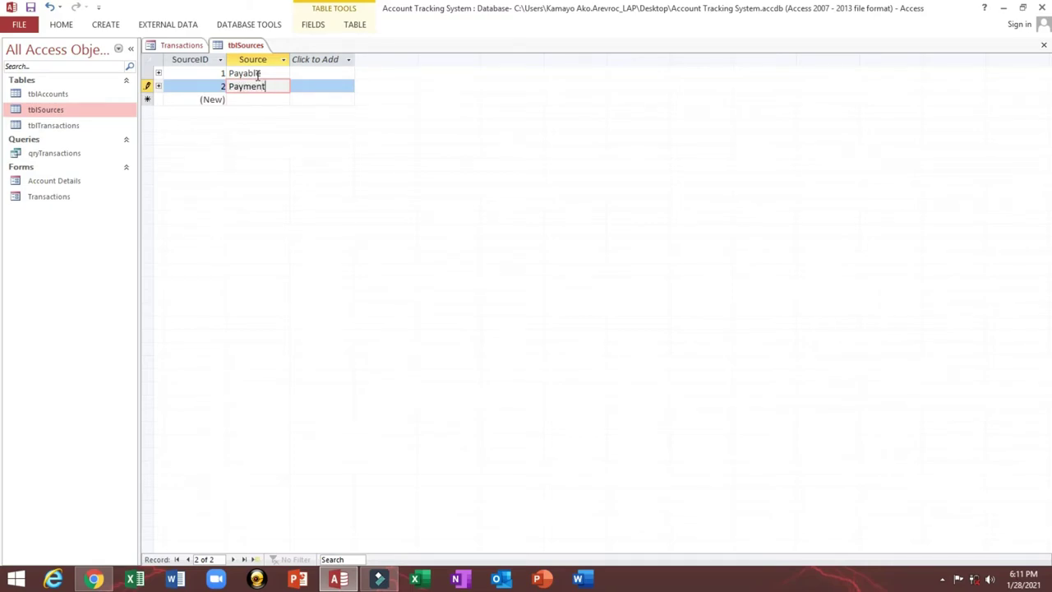
key(Return)
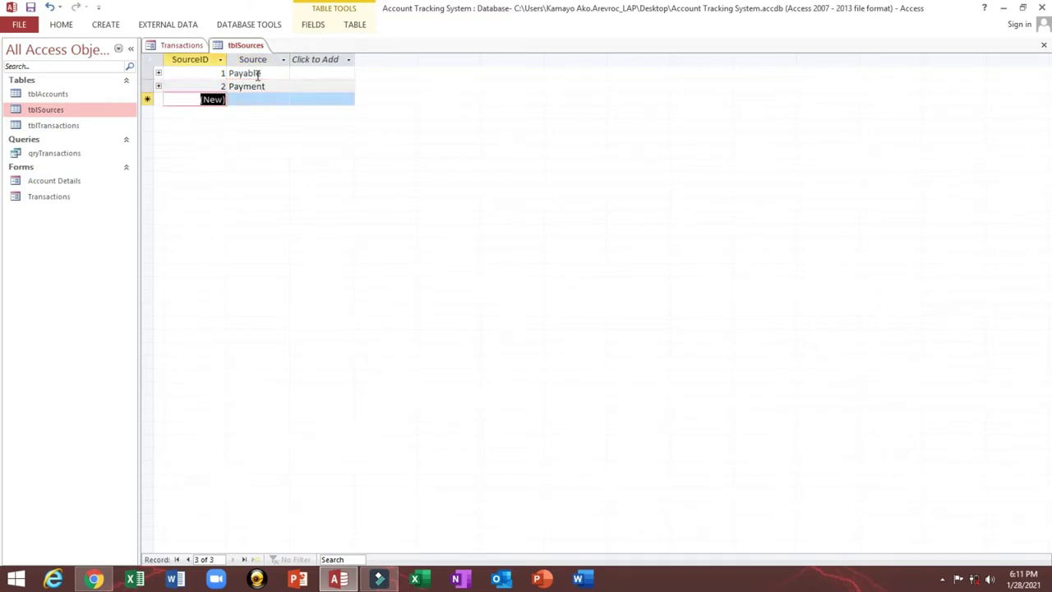
Step: Add the Partial Payment source and auto-fit the Source column
key(Return)
text(Psr)
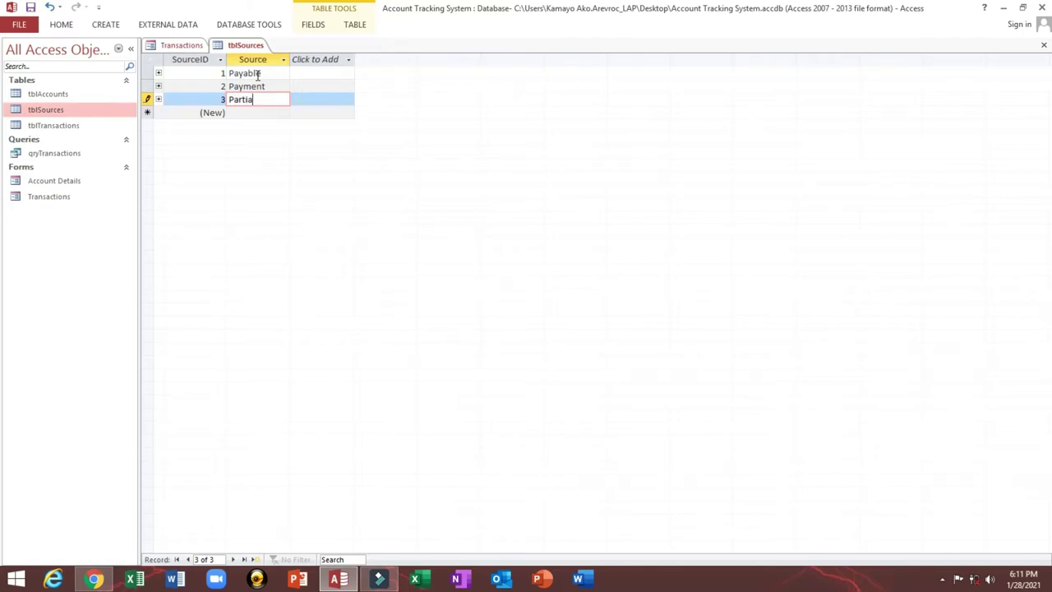
text(tial Paymen)
key(Return)
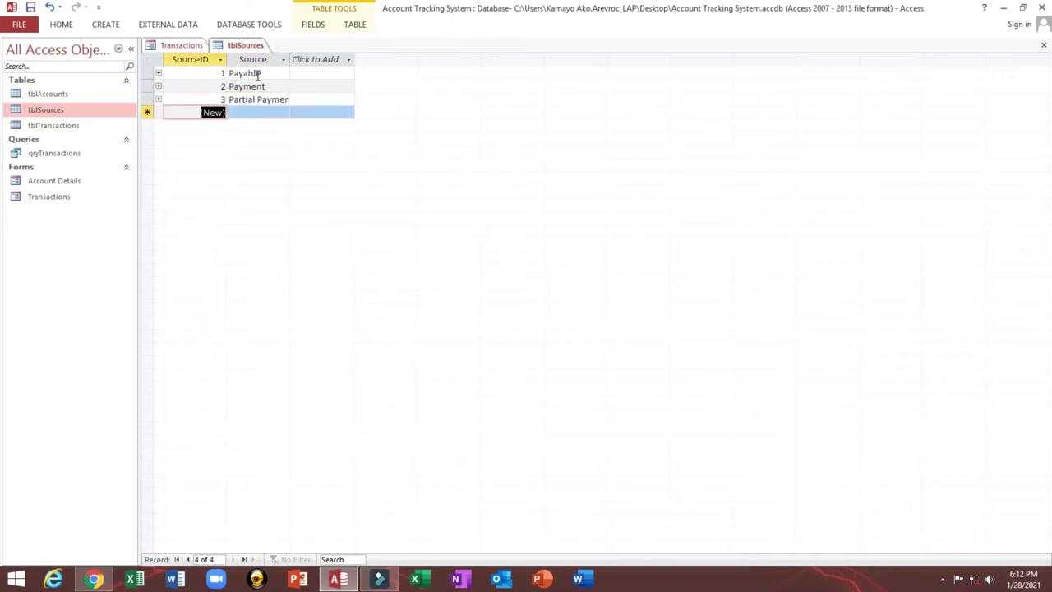
click(256, 111)
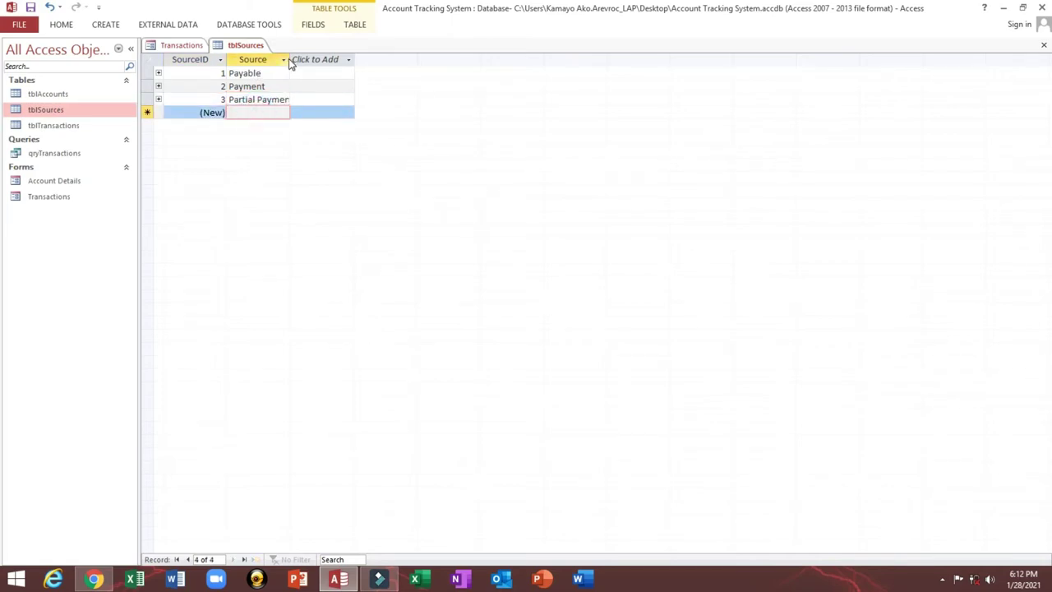
double_click(292, 64)
click(271, 113)
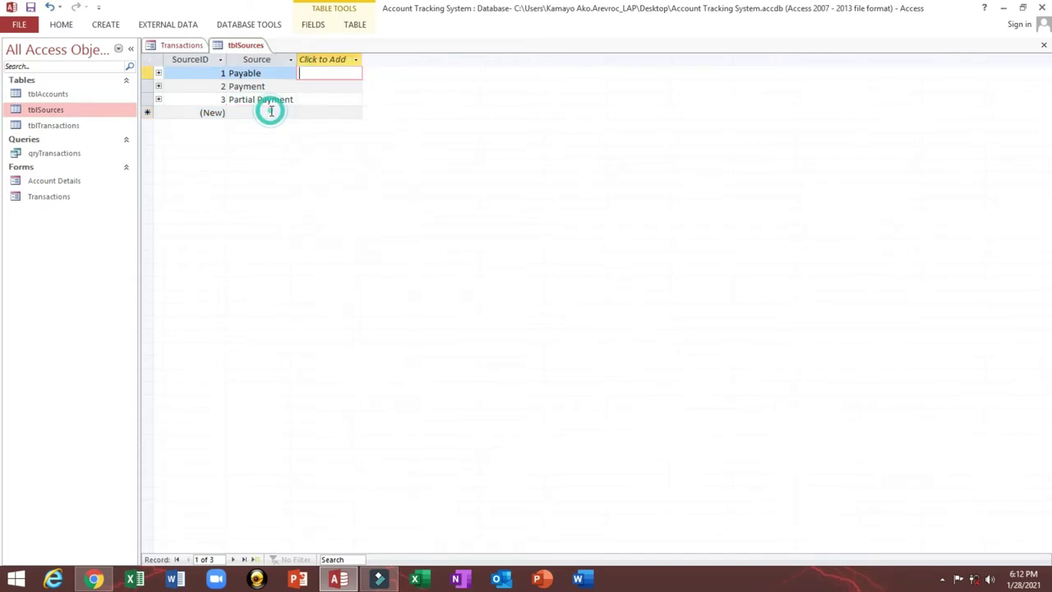
Step: Add the Loan source, widen the Source column, then close tblSources saving its layout
click(270, 111)
text(LOa)
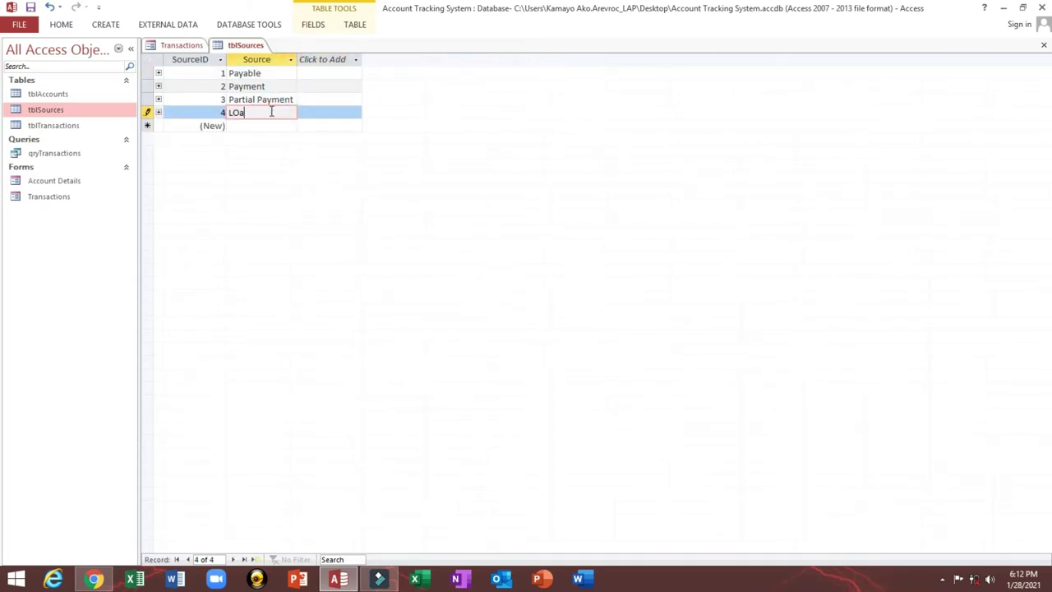
text(nan)
key(Tab)
click(271, 112)
drag(297, 59, 314, 60)
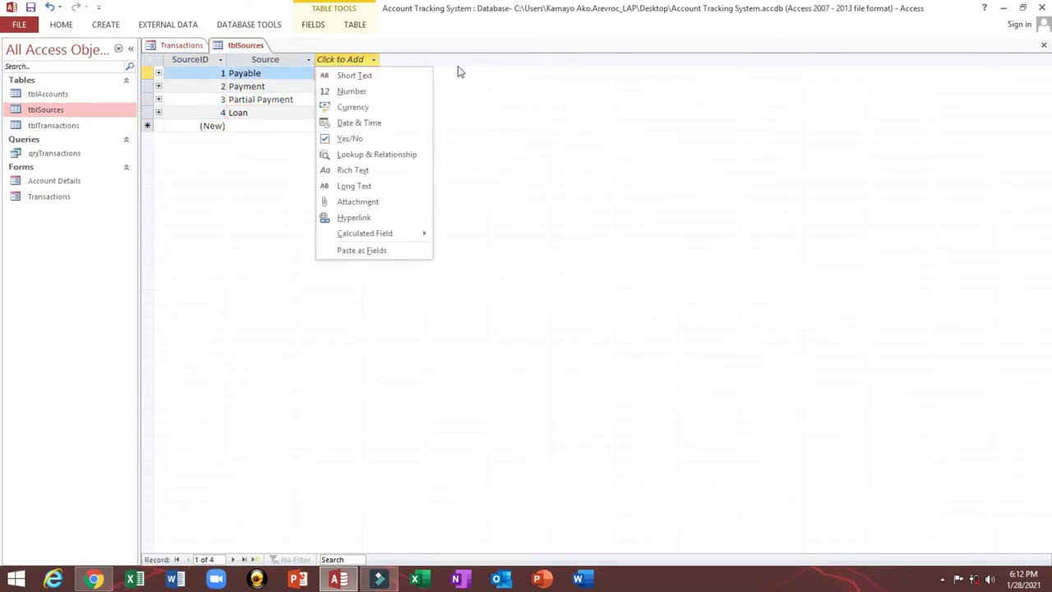
click(1042, 46)
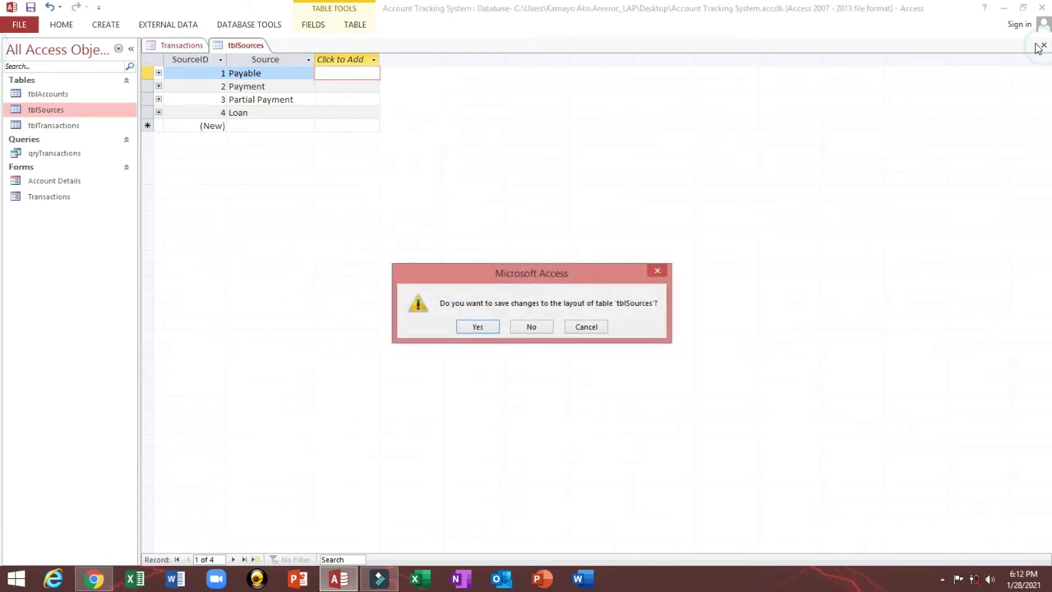
click(480, 324)
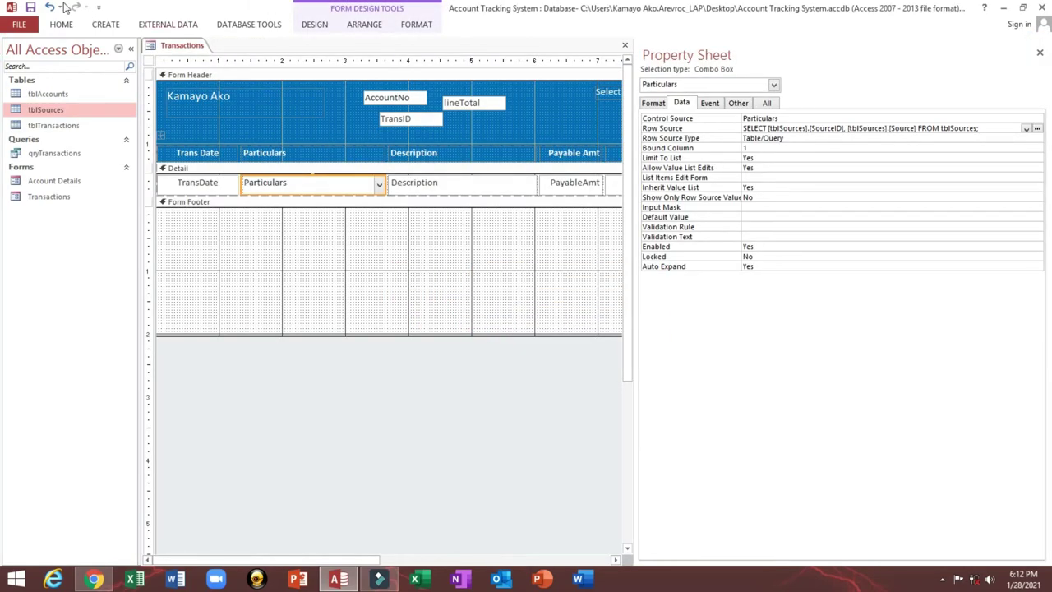
Step: Collapse the Navigation Pane and start replacing the Particulars combo's Name with a 'cbo' prefix
click(130, 48)
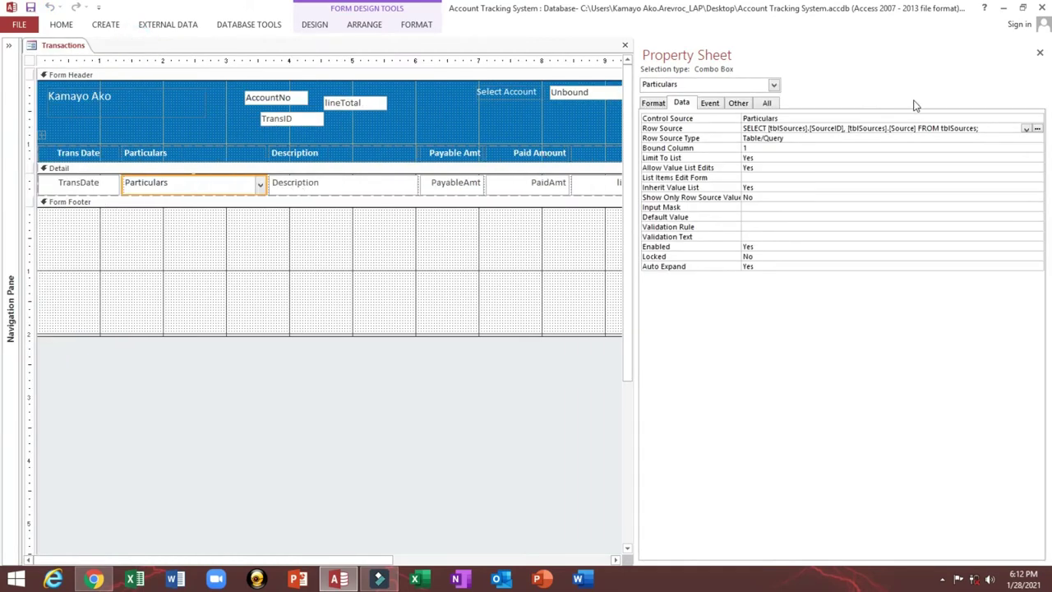
click(739, 103)
double_click(808, 120)
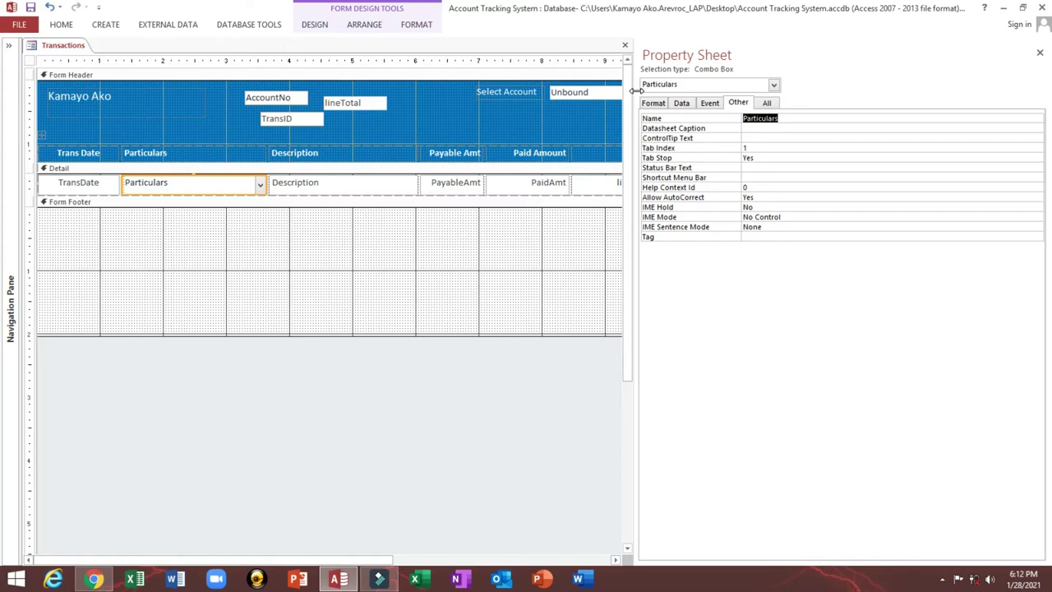
text(cboTsource)
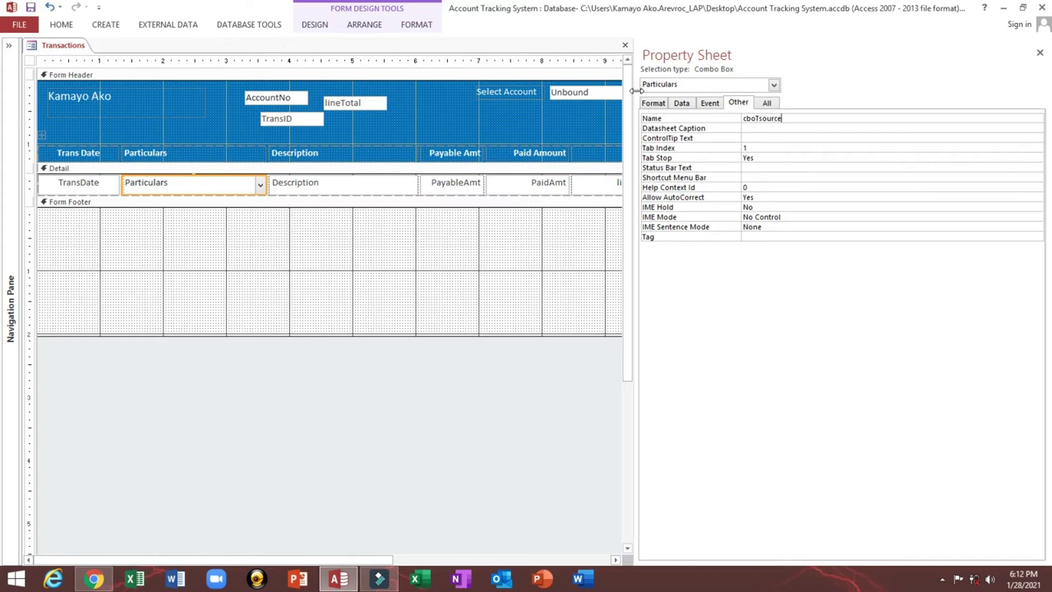
Step: Check the PayableAmt and PaidAmt text boxes' properties, then select the Balance text box
click(467, 183)
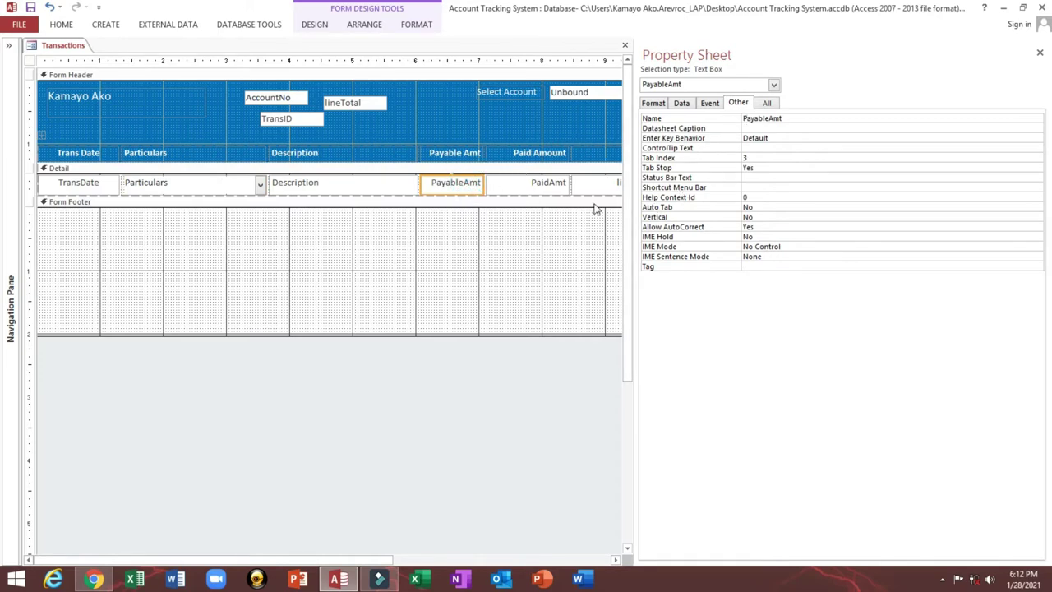
click(526, 186)
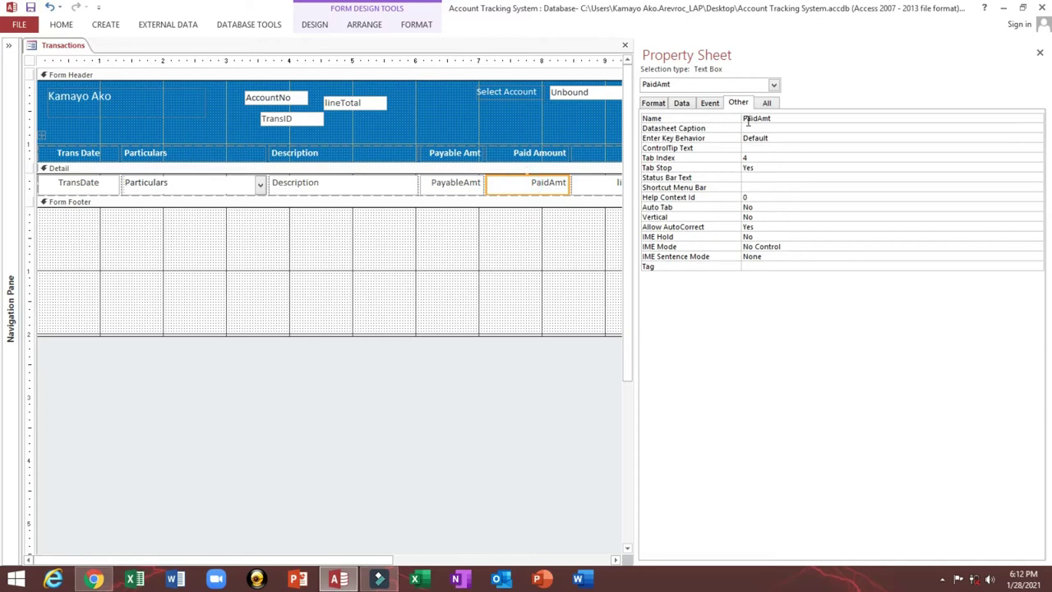
drag(254, 559, 379, 548)
click(500, 186)
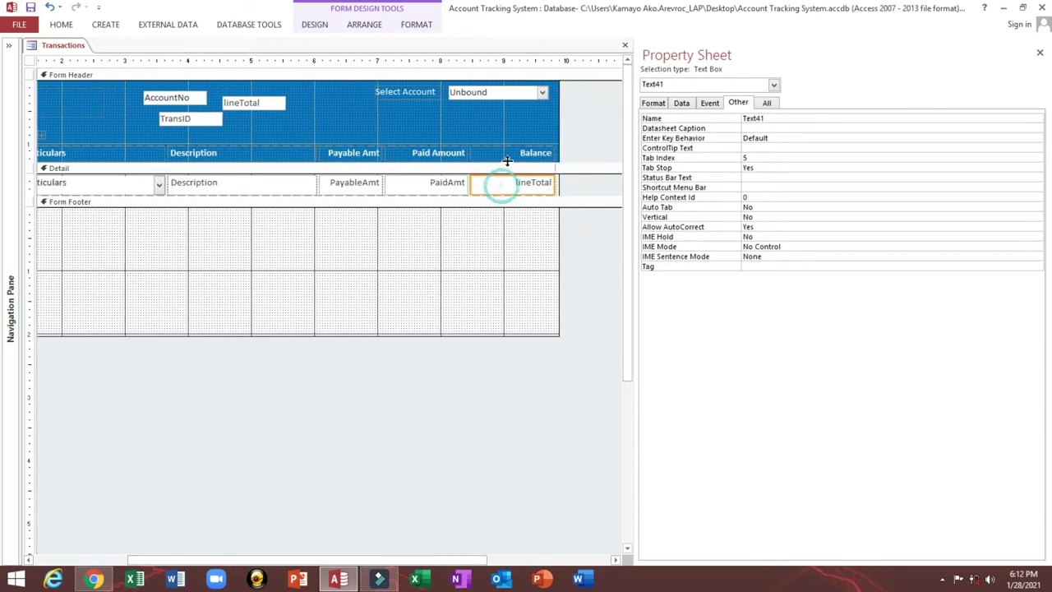
click(712, 103)
click(736, 103)
Step: Rename the Balance text box from Text41 to RunBal and confirm the new name
click(789, 119)
text(RunBal)
key(Return)
click(511, 204)
click(518, 188)
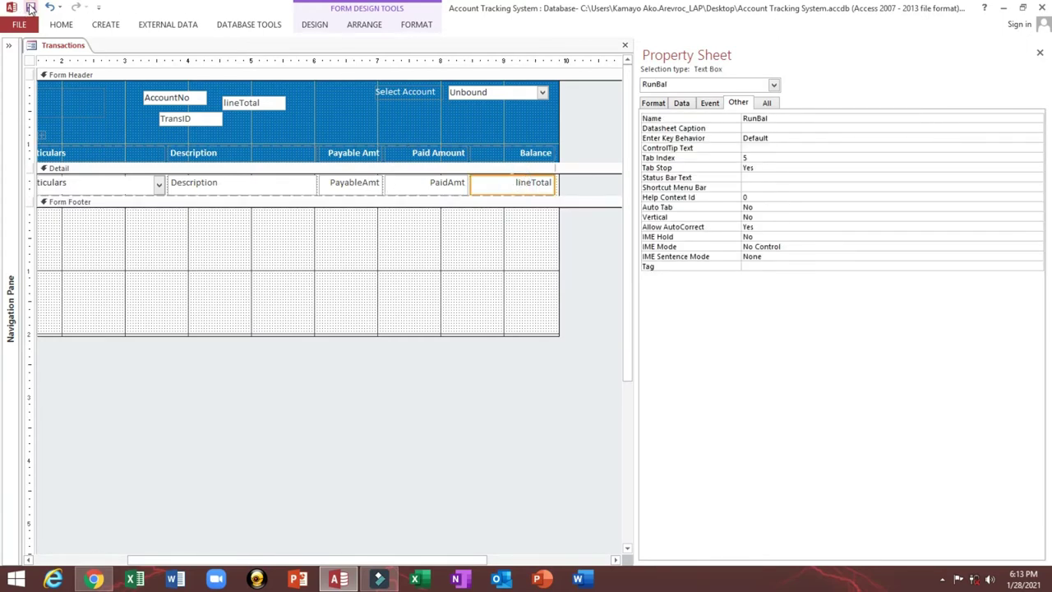
click(273, 282)
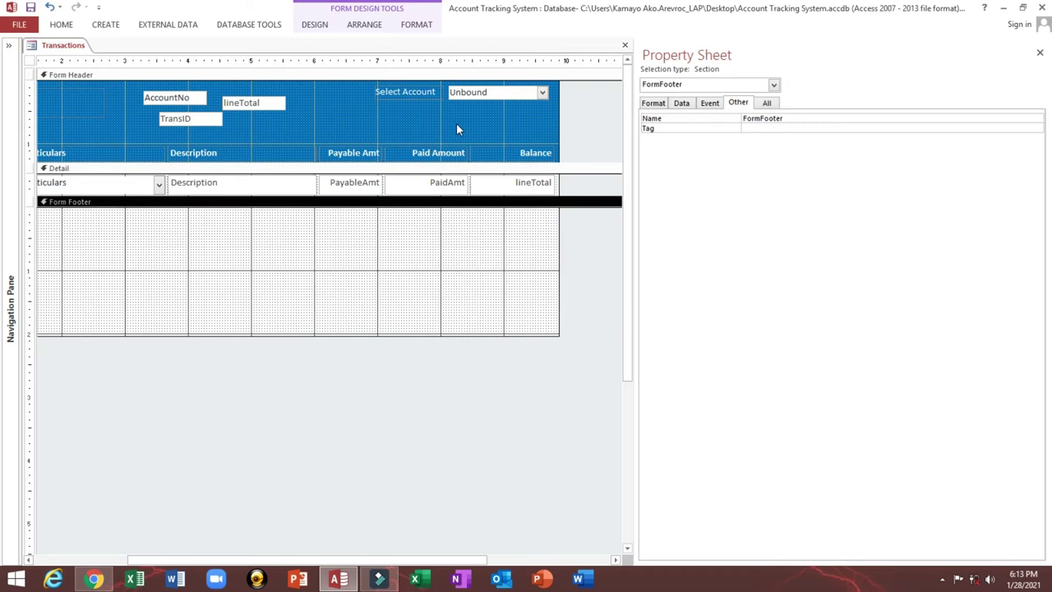
Step: Open the Form_Transactions code module with View Code from the form design tools
click(8, 45)
click(18, 50)
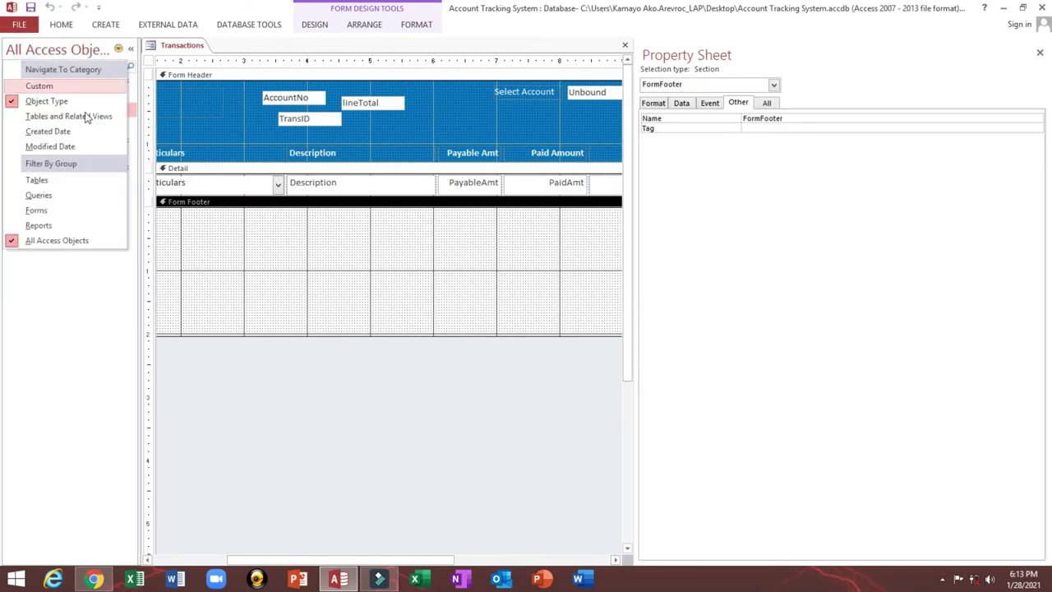
click(212, 263)
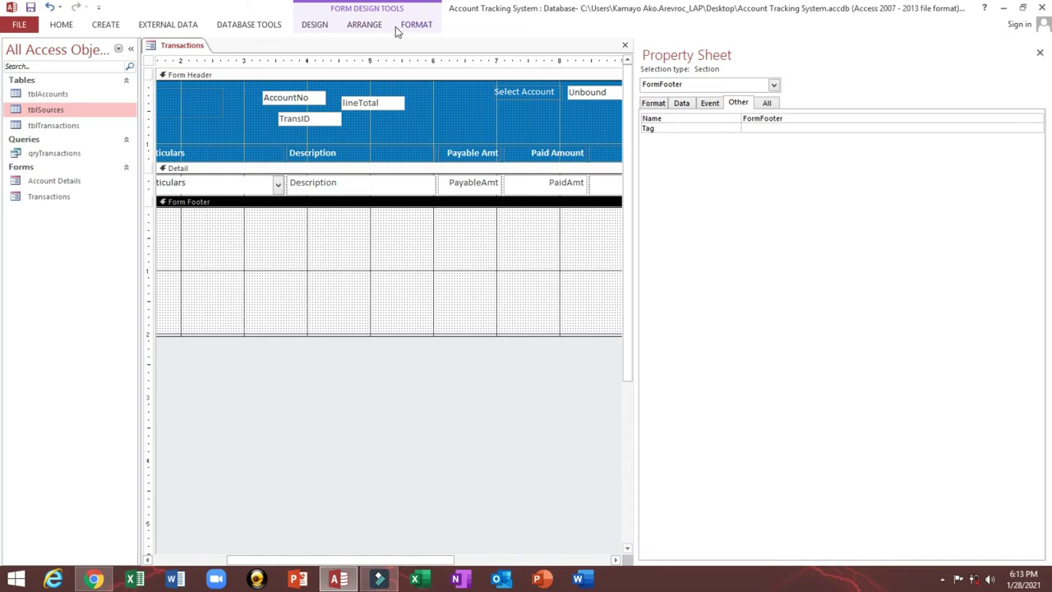
click(321, 28)
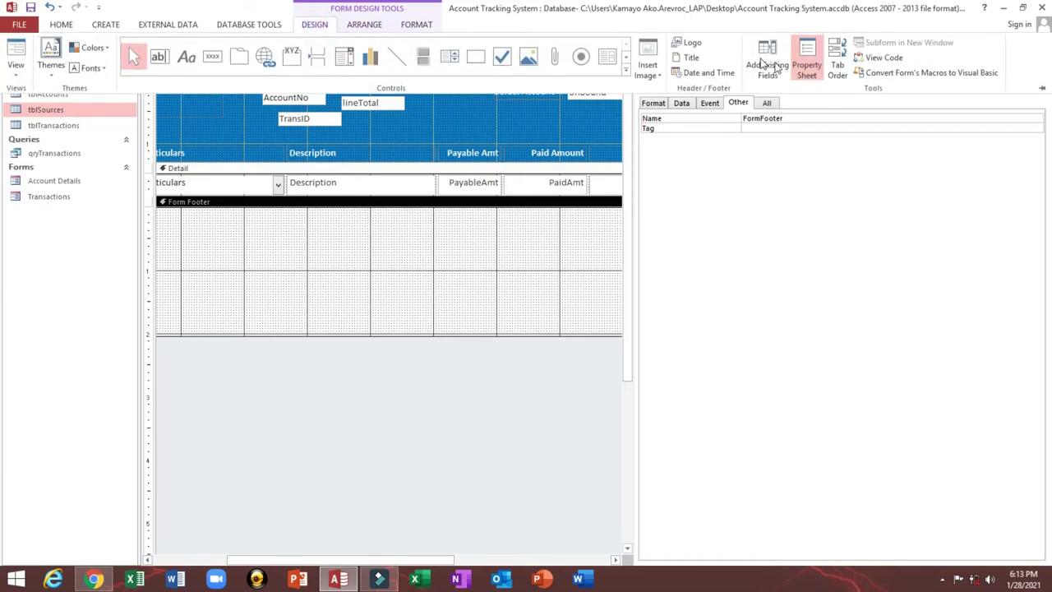
click(881, 60)
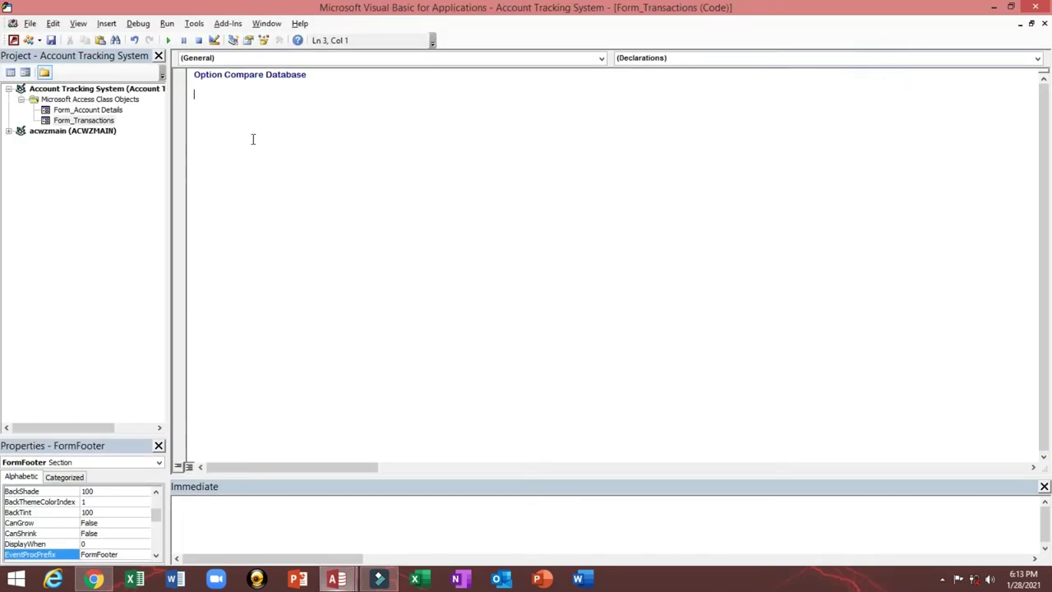
Step: Insert a new standard module, Module1, from the Microsoft Access Class Objects context menu
click(59, 100)
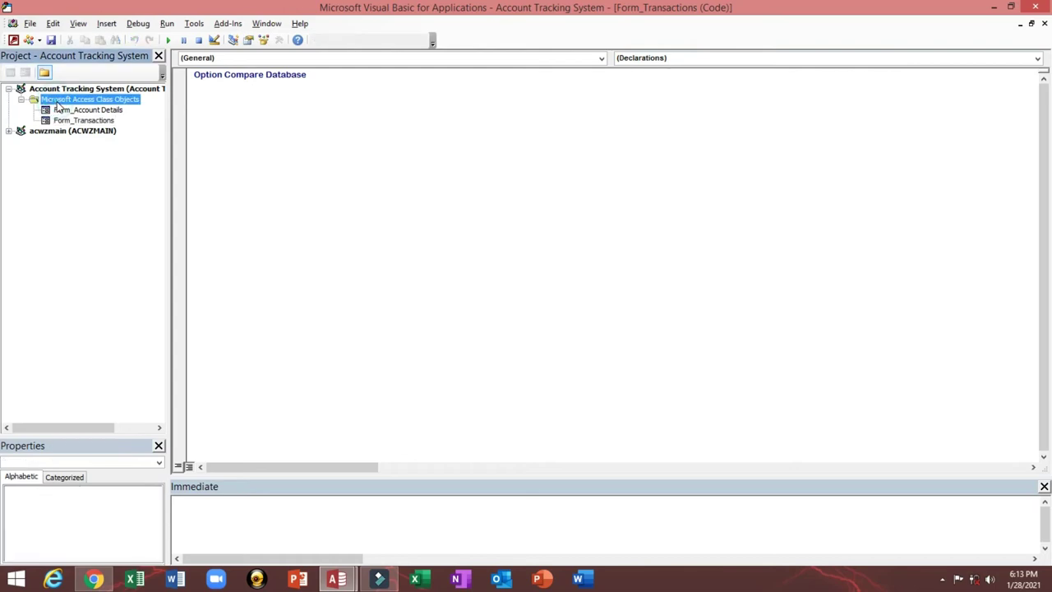
right_click(60, 104)
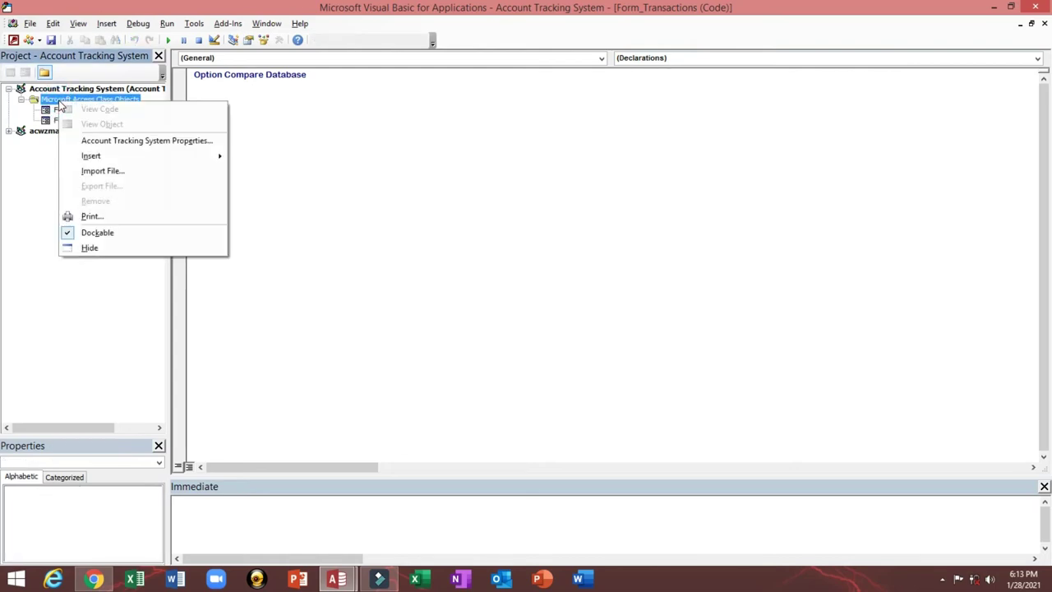
mouse_move(111, 161)
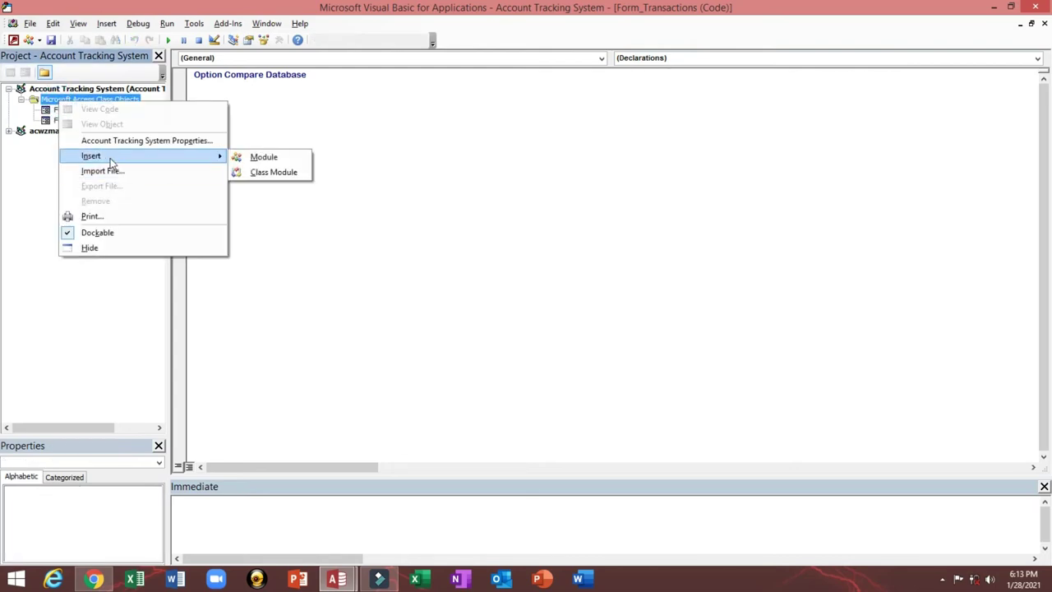
click(253, 157)
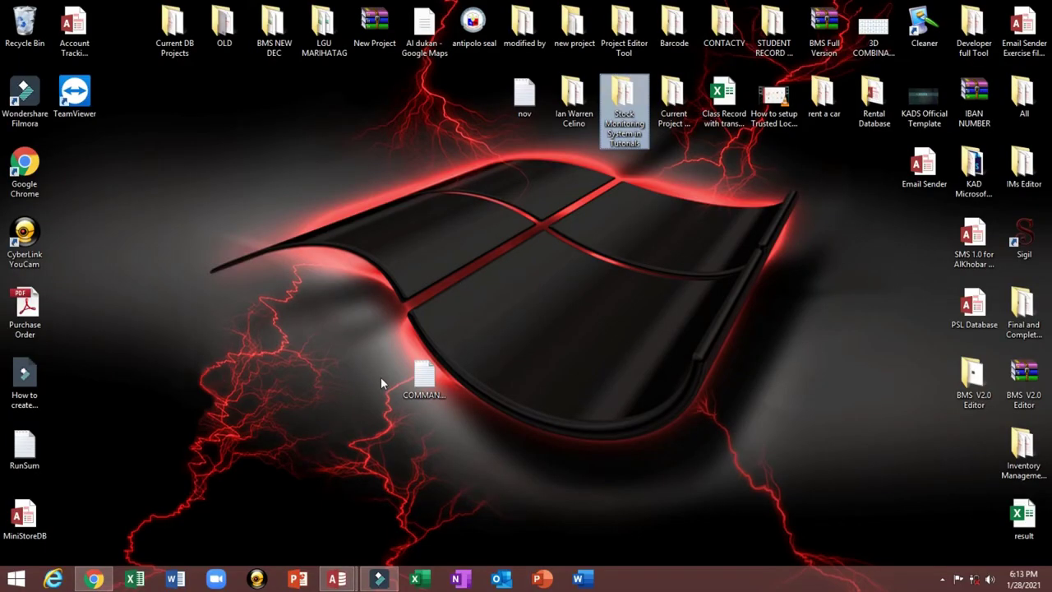
Step: Open the RunSum text file in Notepad, select all its code, and switch back to the VBA editor
double_click(25, 446)
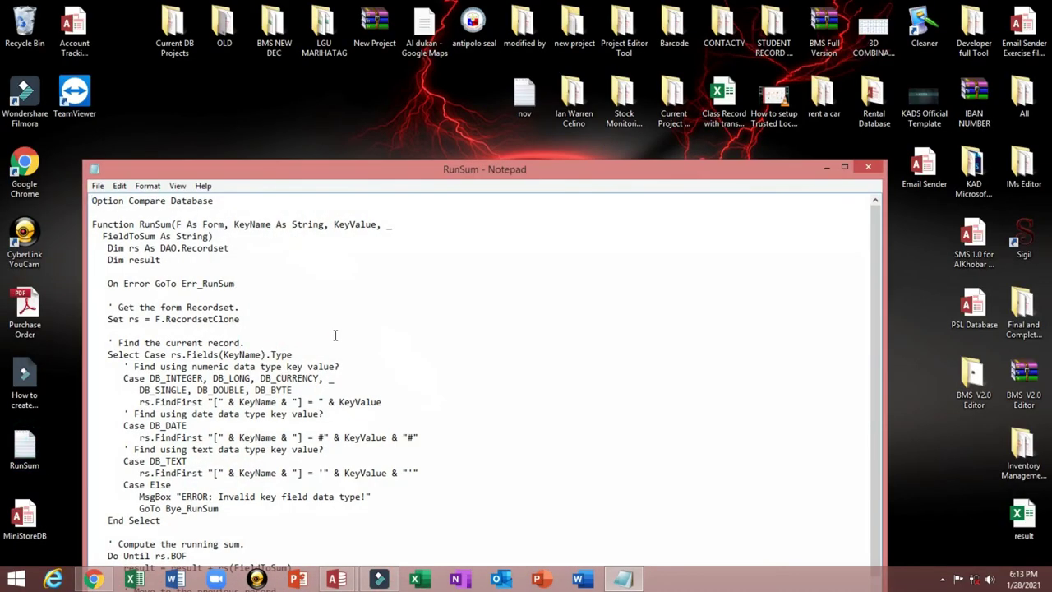
click(357, 327)
key(ctrl+a)
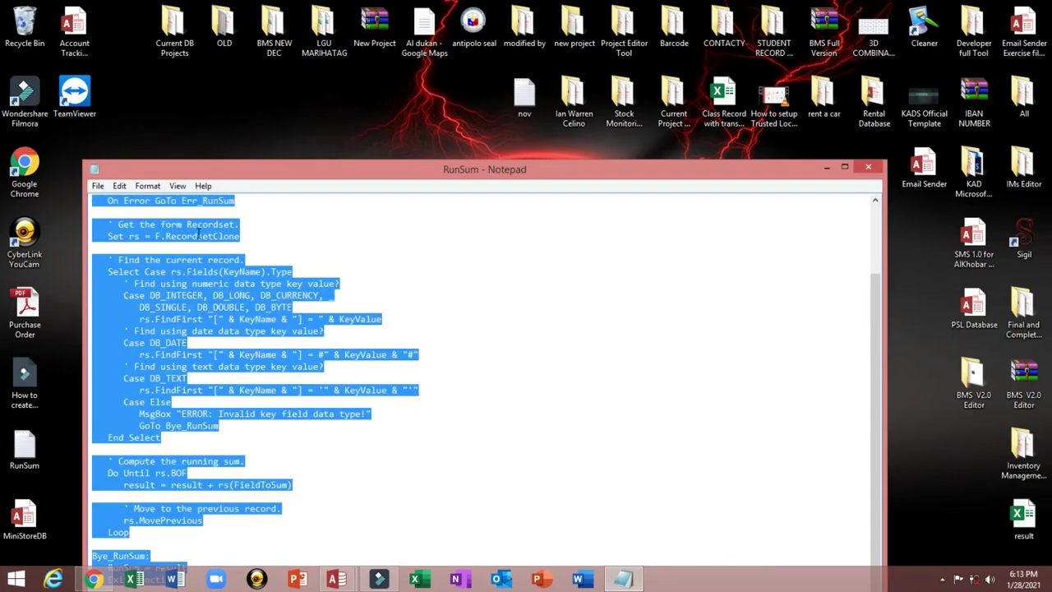
click(338, 579)
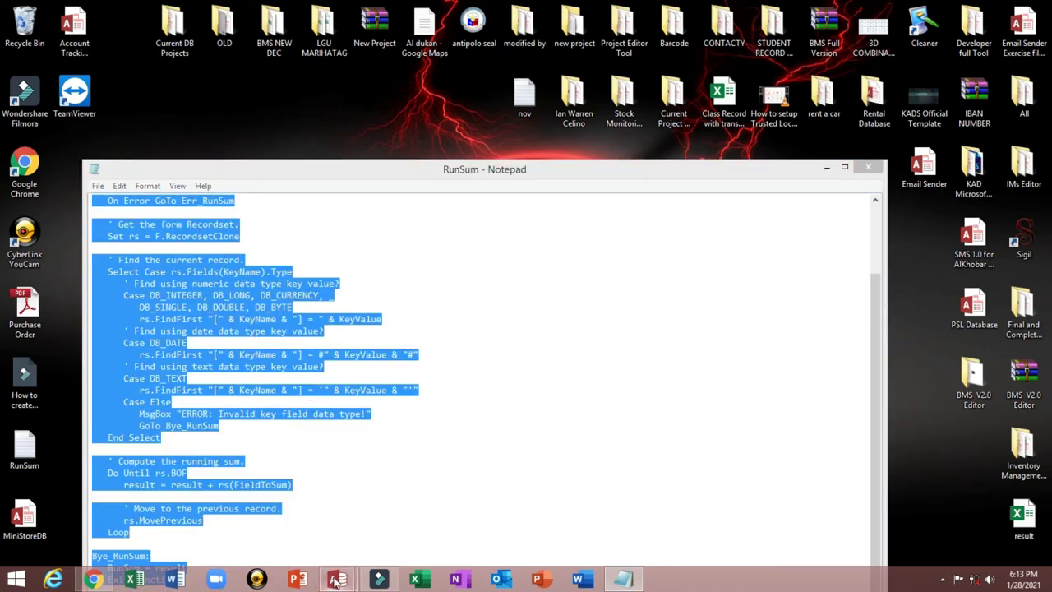
click(370, 528)
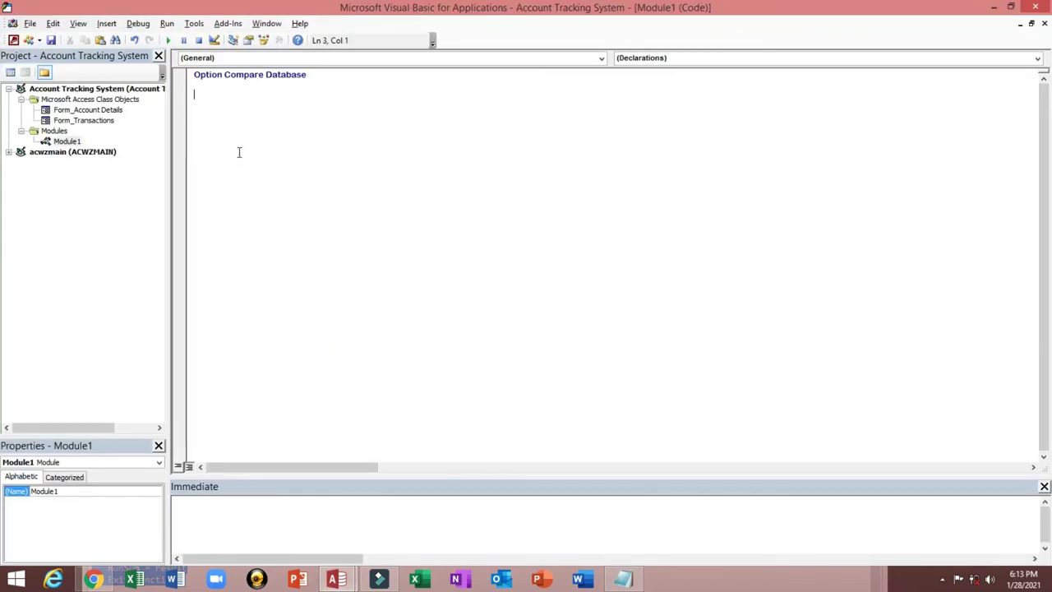
Step: Paste the RunSum code into Module1 and delete the duplicate Option Compare Database line
key(ctrl+v)
scroll(233, 145, up, 3)
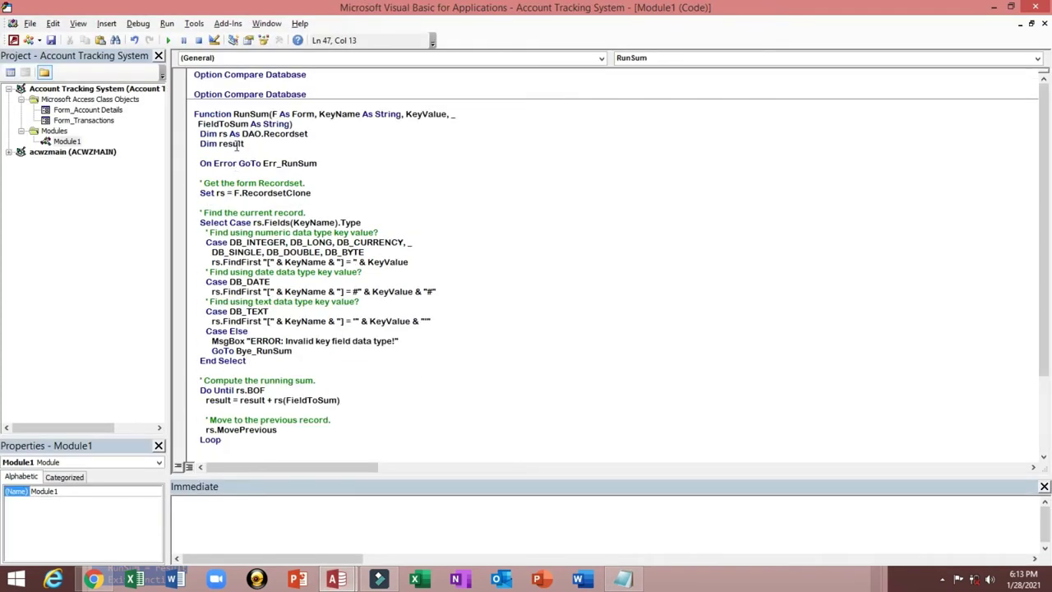
drag(318, 78, 93, 74)
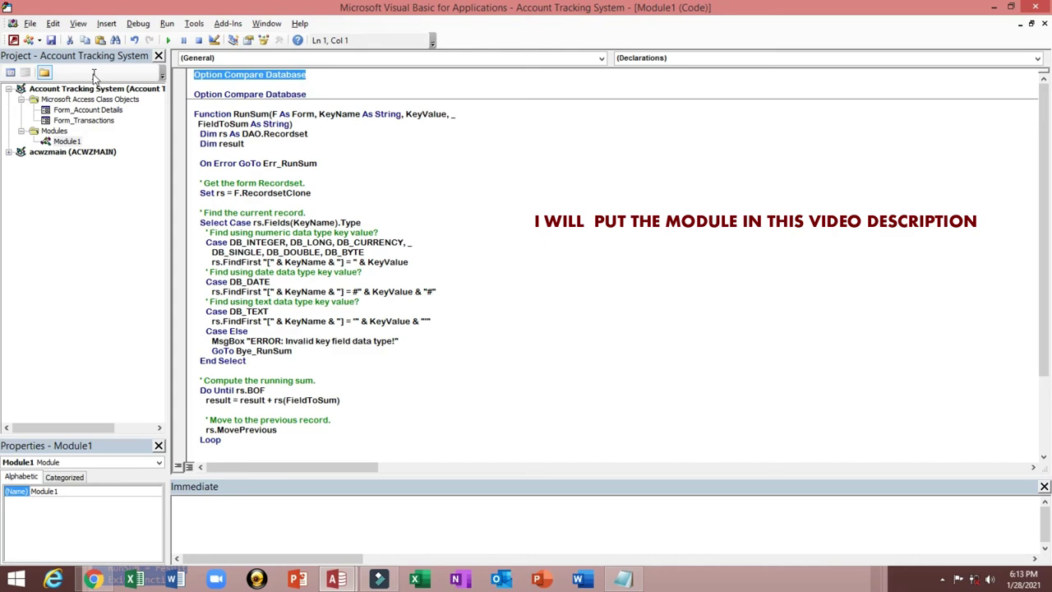
key(Delete)
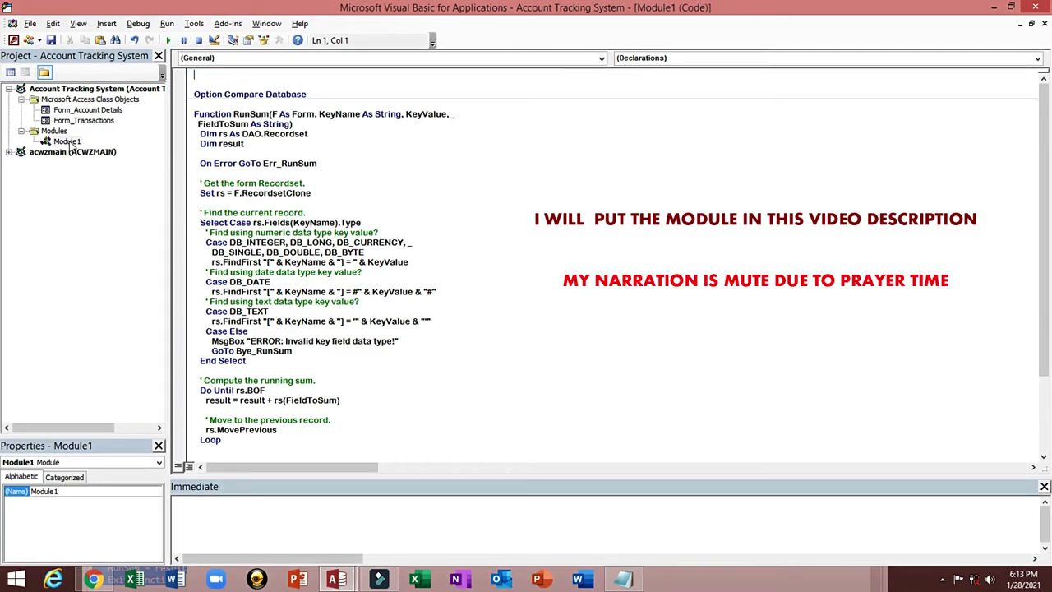
Step: Rename the module to RunSumMod and save it
click(69, 491)
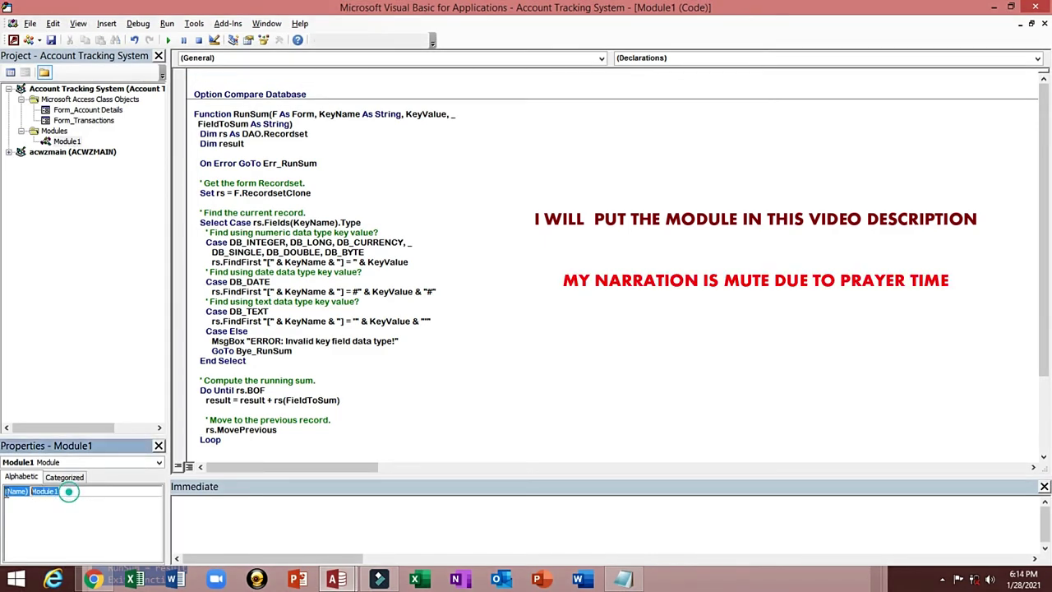
text(RunSumMod)
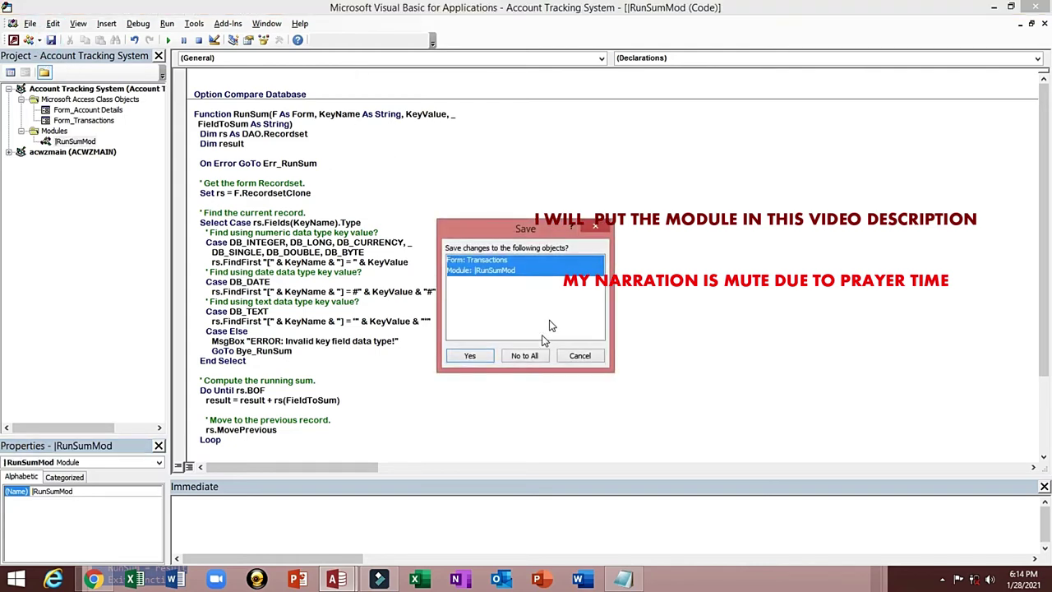
click(467, 356)
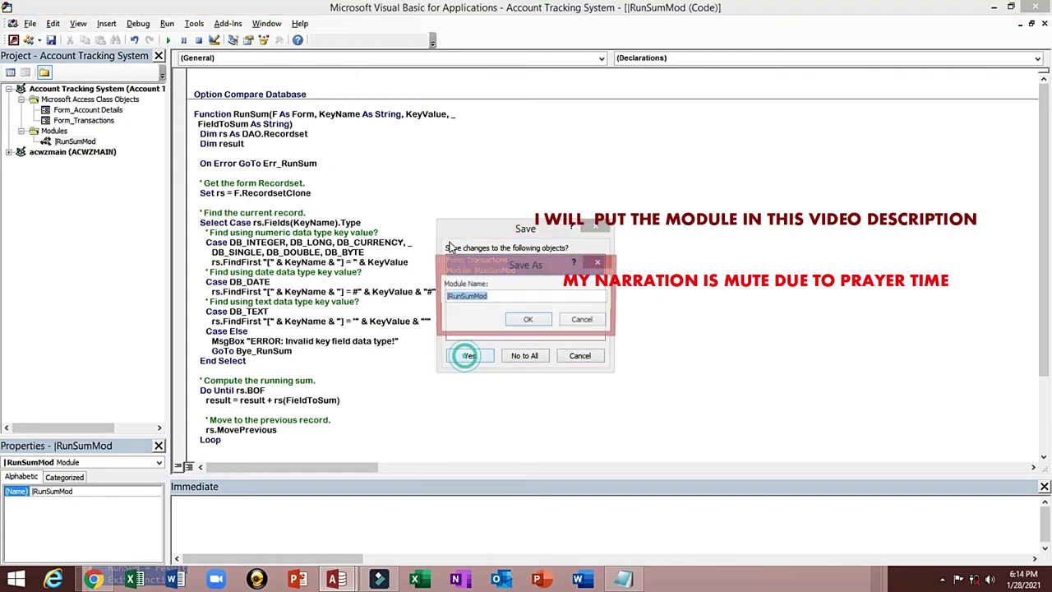
click(527, 320)
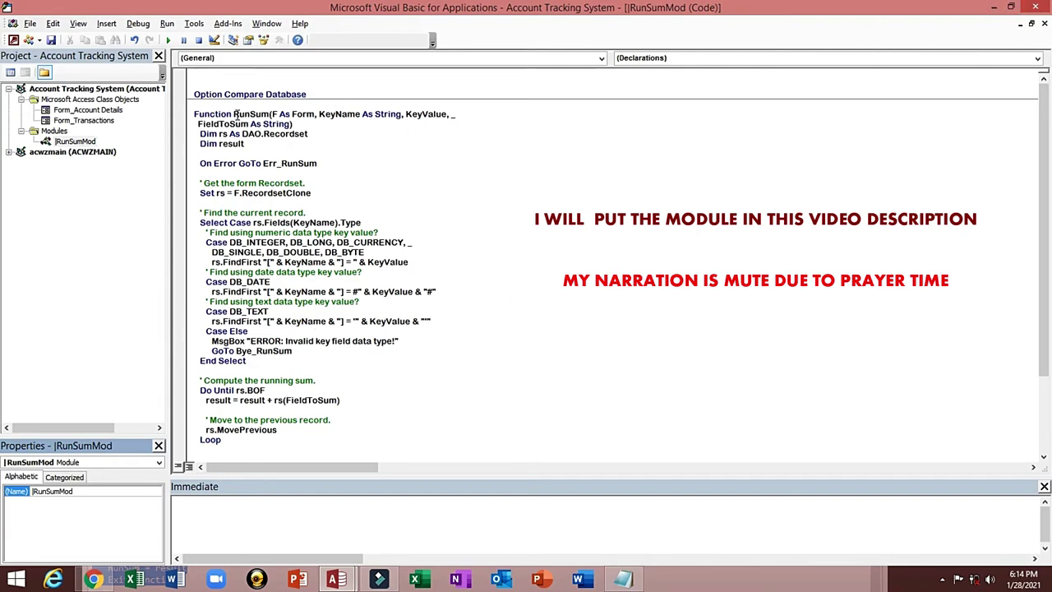
drag(234, 114, 265, 112)
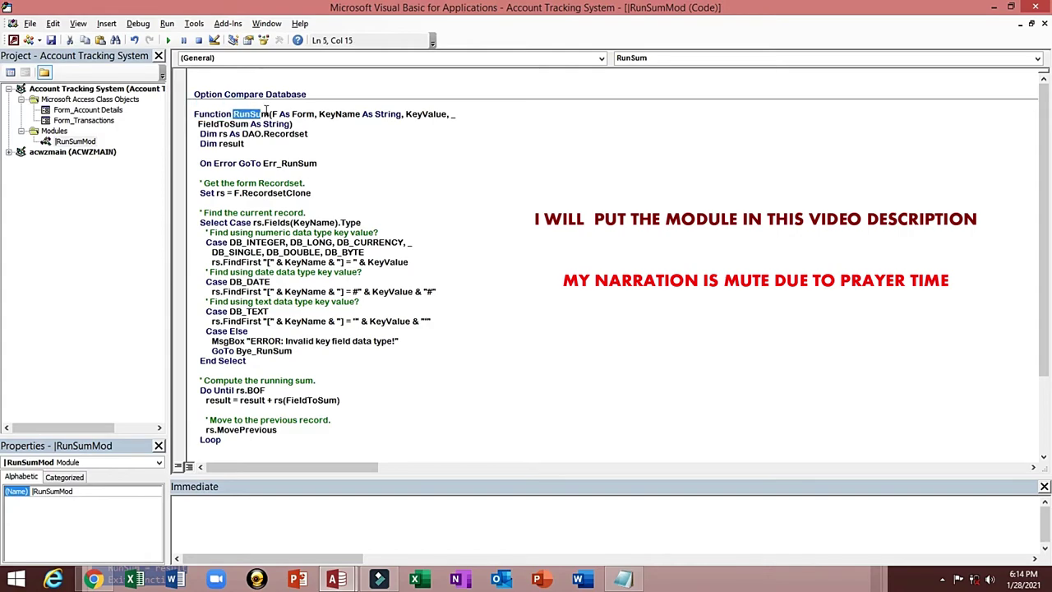
Step: Close the VBA editor and widen the header's lineTotal text box
click(1034, 8)
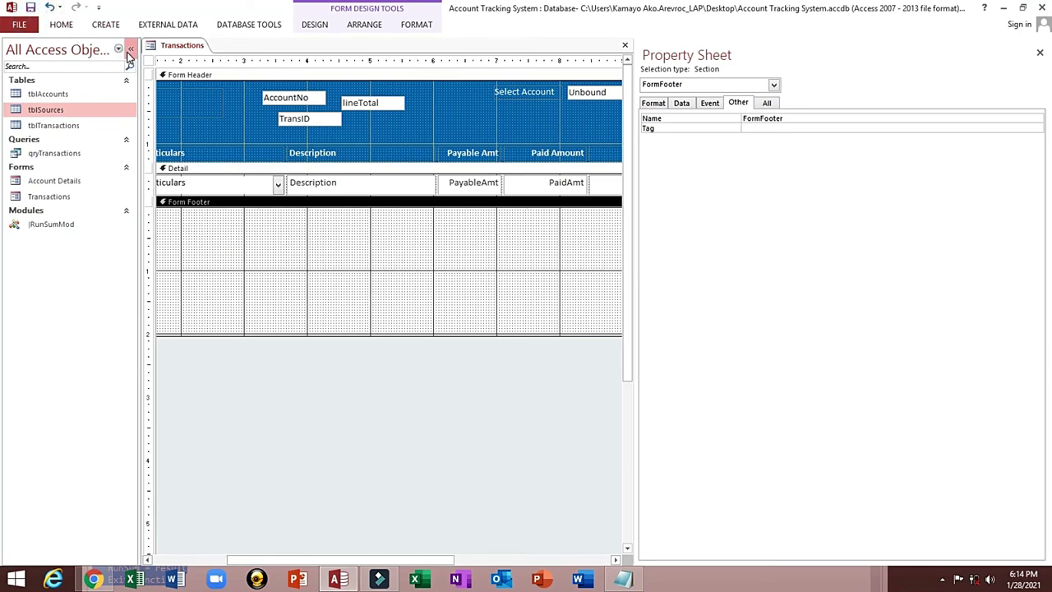
click(129, 51)
click(258, 104)
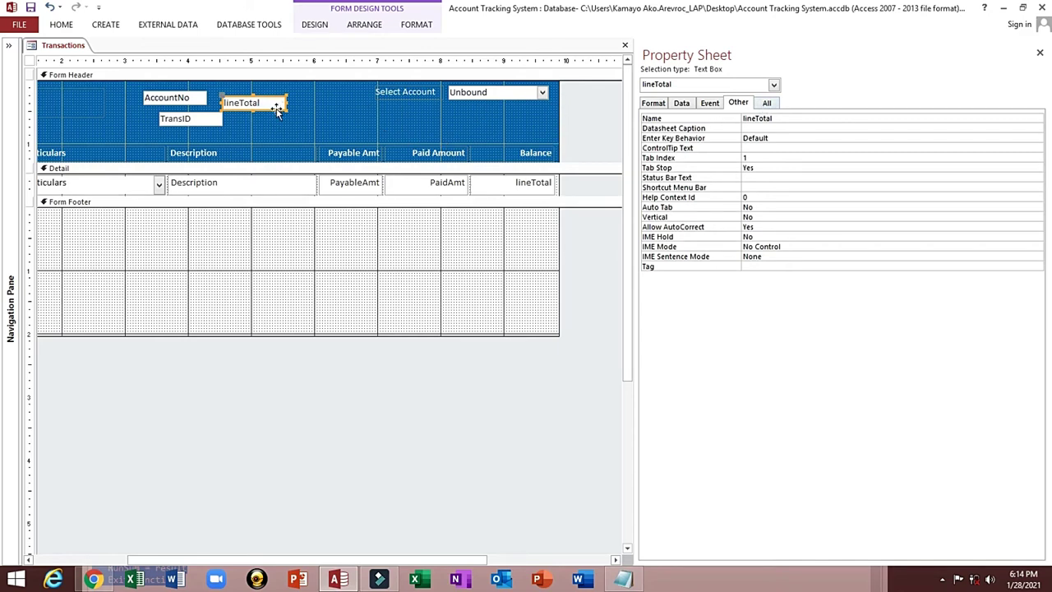
drag(285, 103, 373, 102)
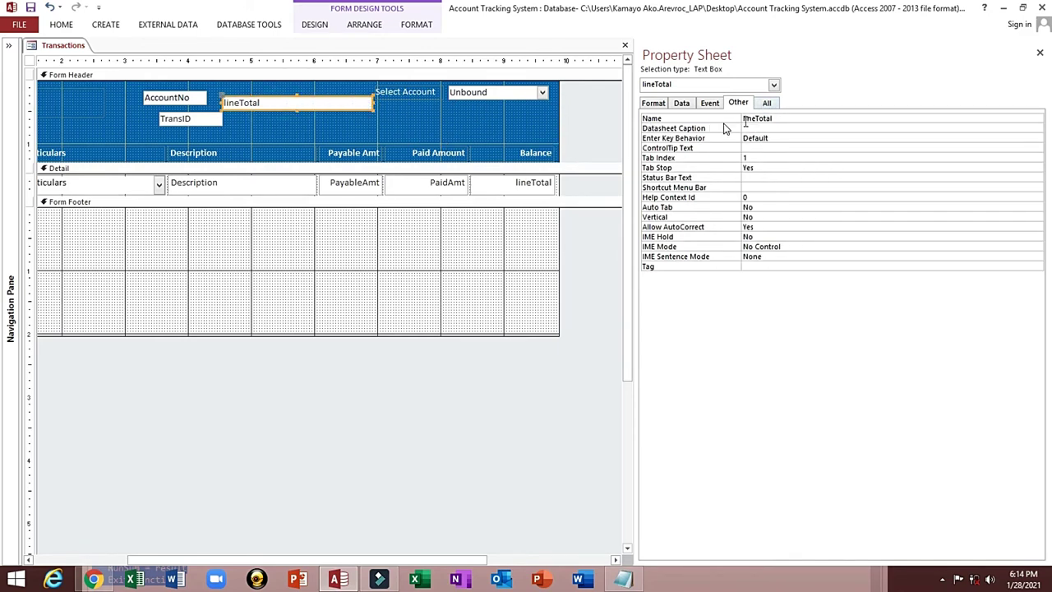
Step: Open the lineTotal box's Control Source in the Expression Builder and delete lineTotal
click(682, 103)
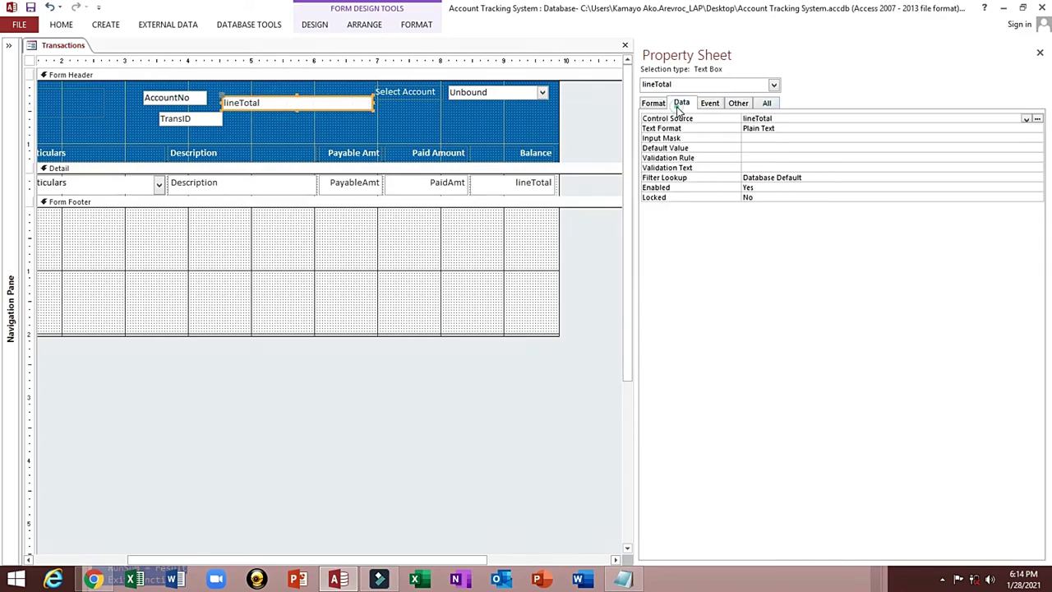
click(881, 121)
double_click(803, 117)
click(1037, 119)
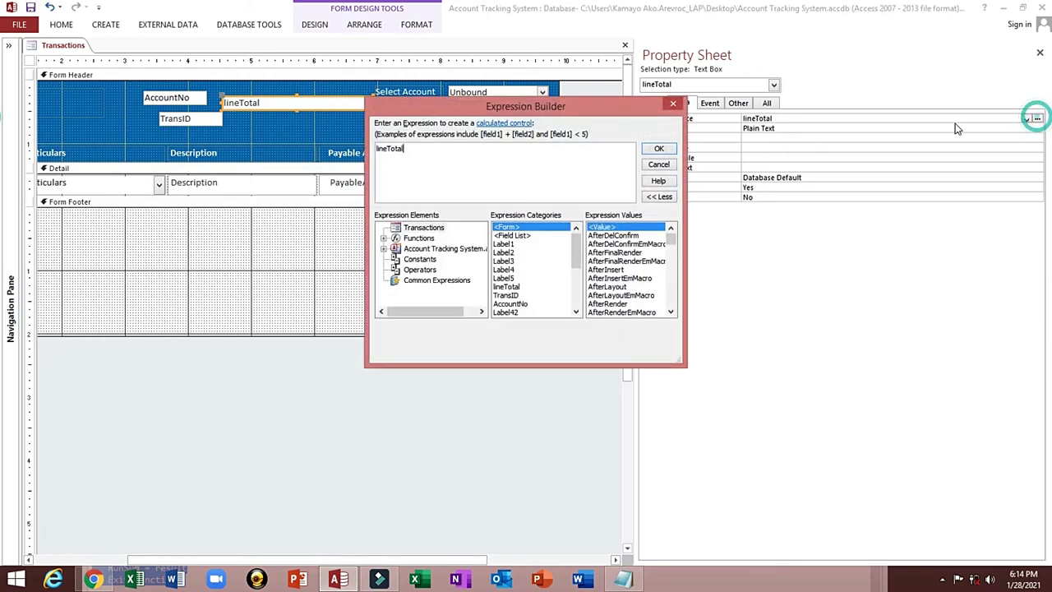
double_click(454, 156)
key(Delete)
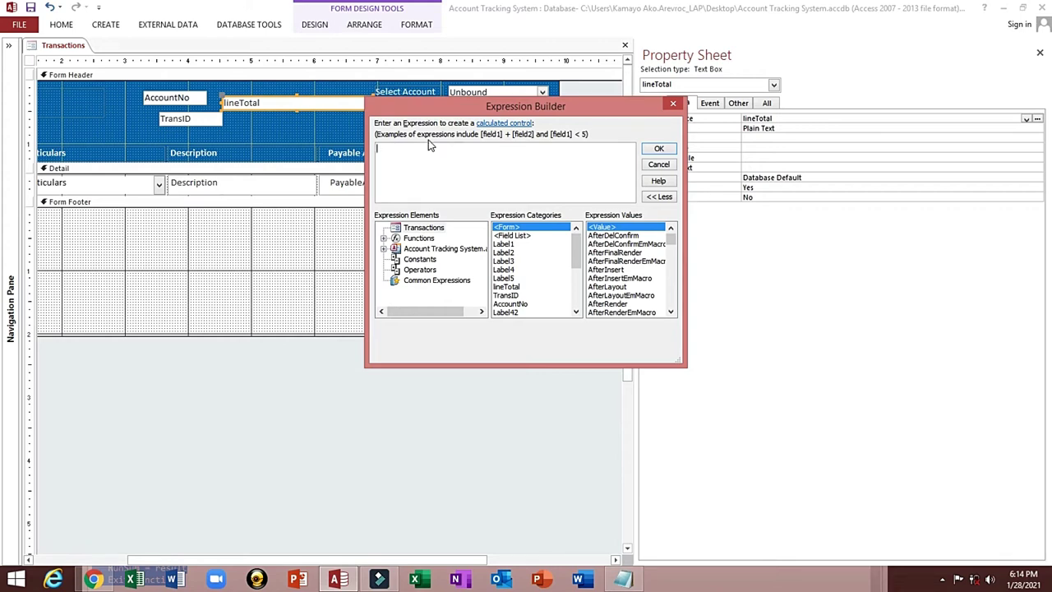
drag(434, 106, 321, 104)
drag(568, 359, 942, 364)
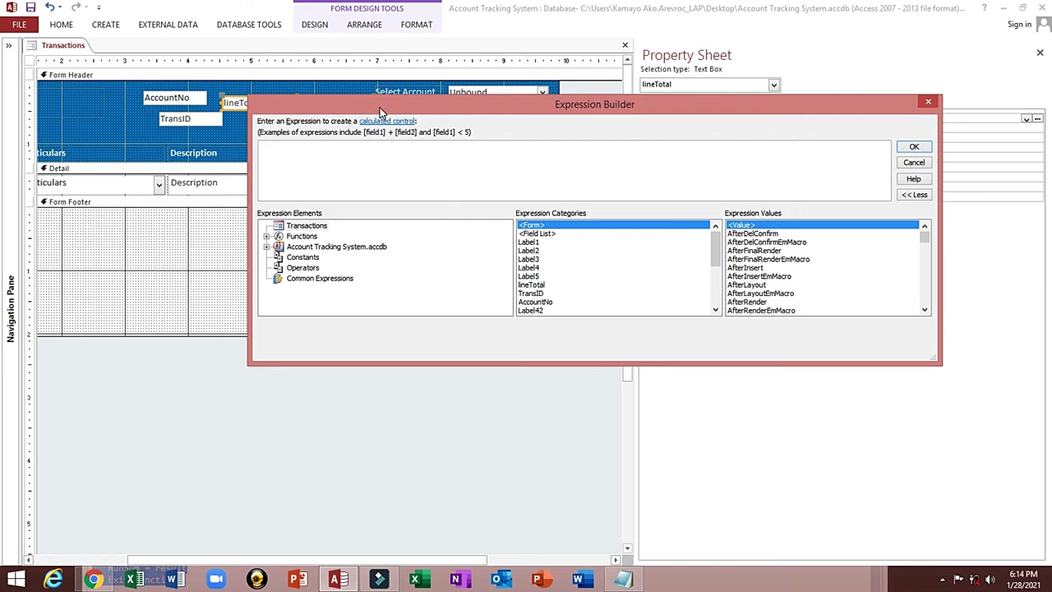
Step: Begin the expression as =RunSum([Form] using autocomplete
drag(381, 111, 361, 171)
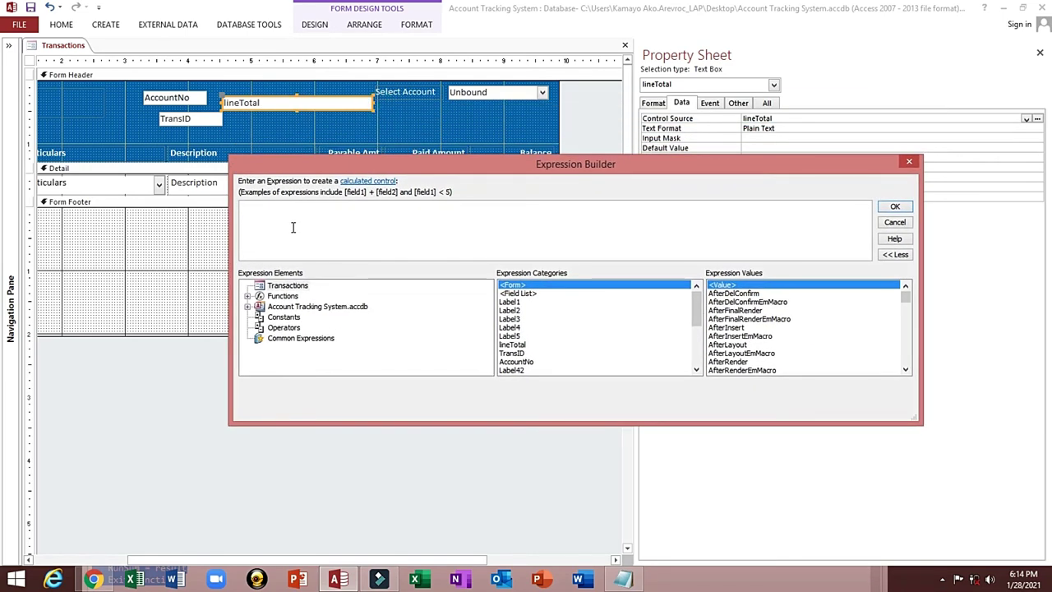
text(Run)
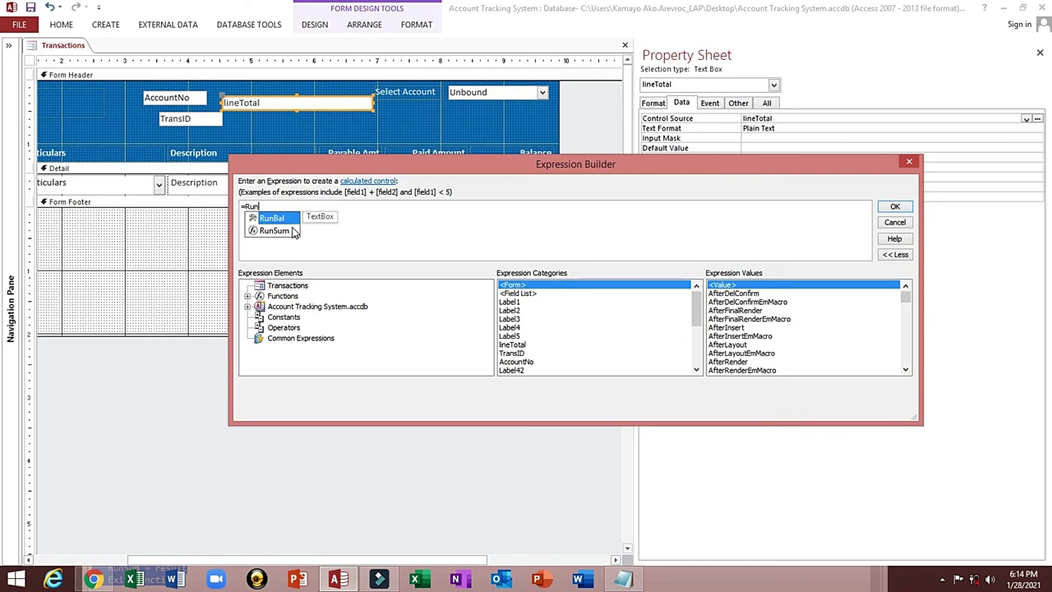
click(293, 231)
click(294, 231)
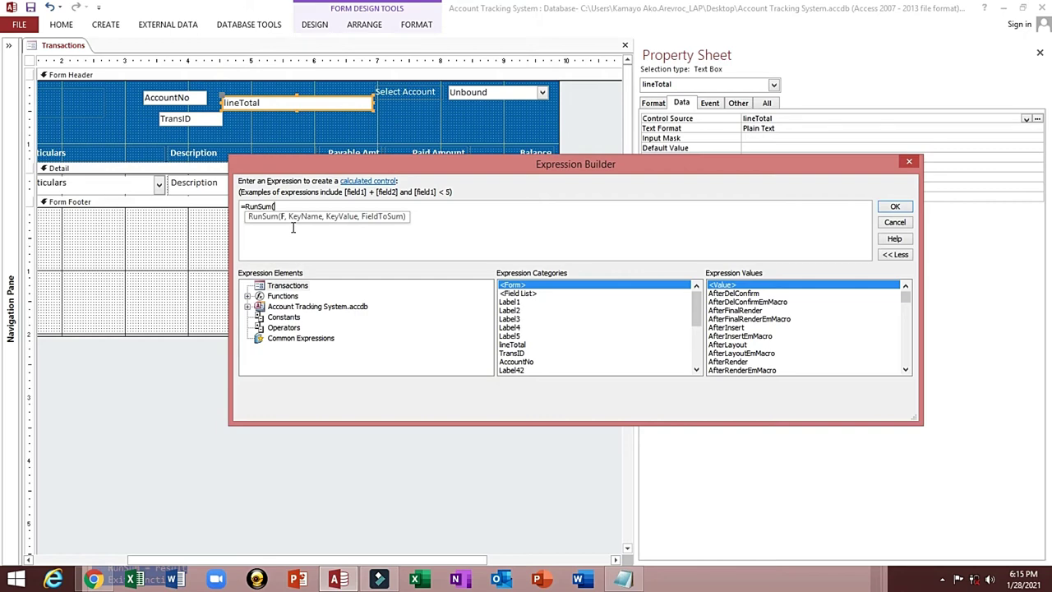
text([o)
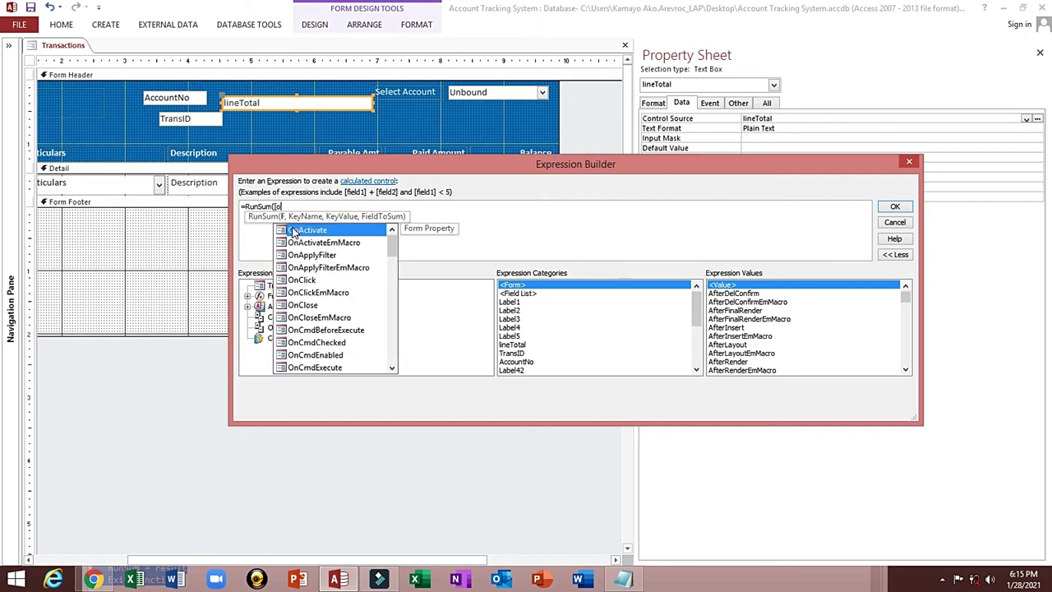
key(Escape)
text(for)
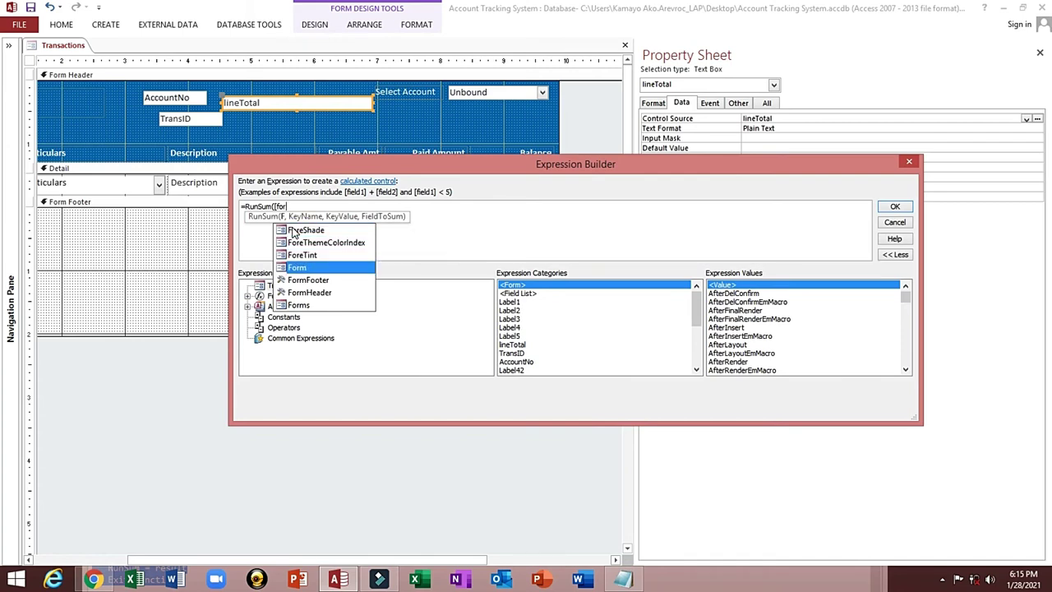
key(Tab)
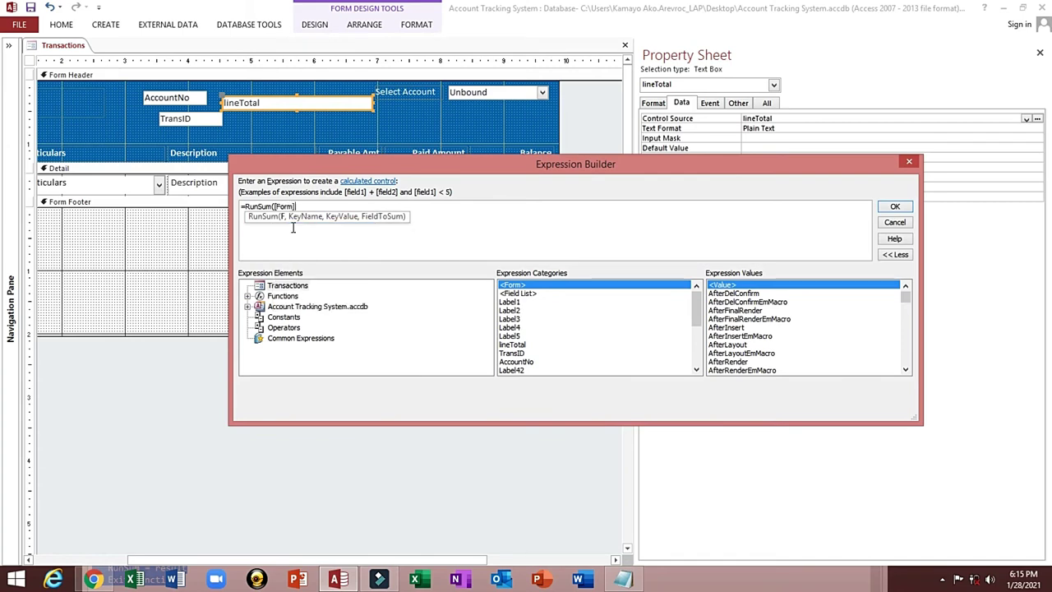
Step: Complete it as =RunSum([Form],"TransID",[TransID],"lineTotal"), copy it, and apply it
text(,)
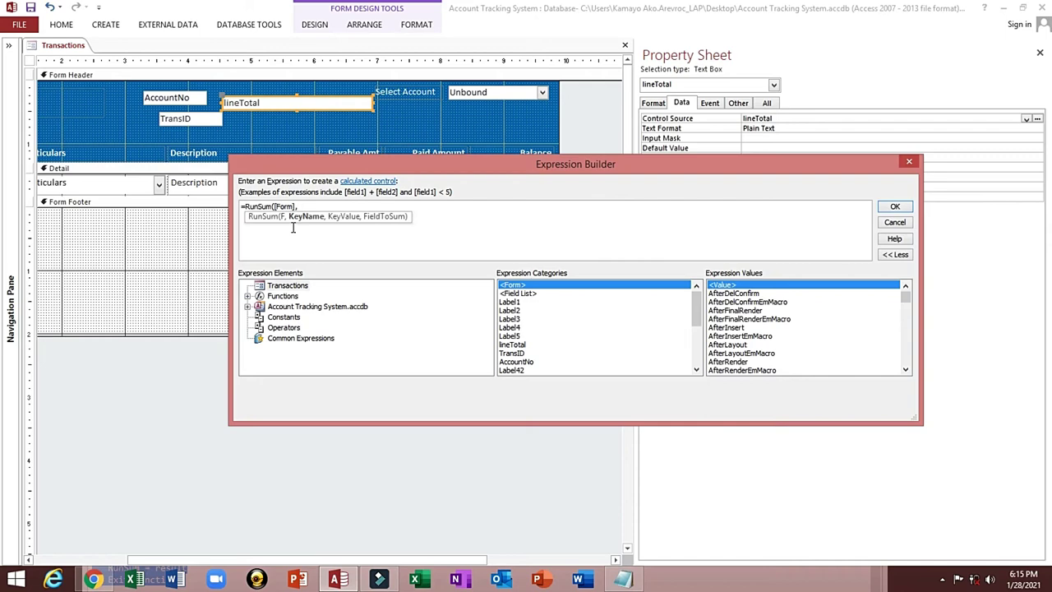
text(')
text(T)
text(ransID",)
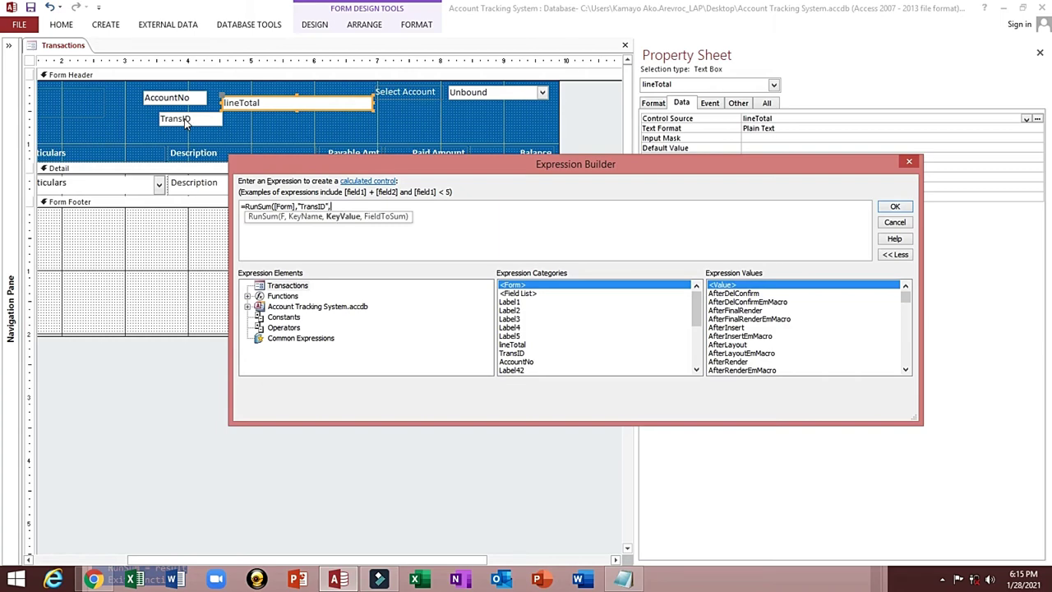
text([tR)
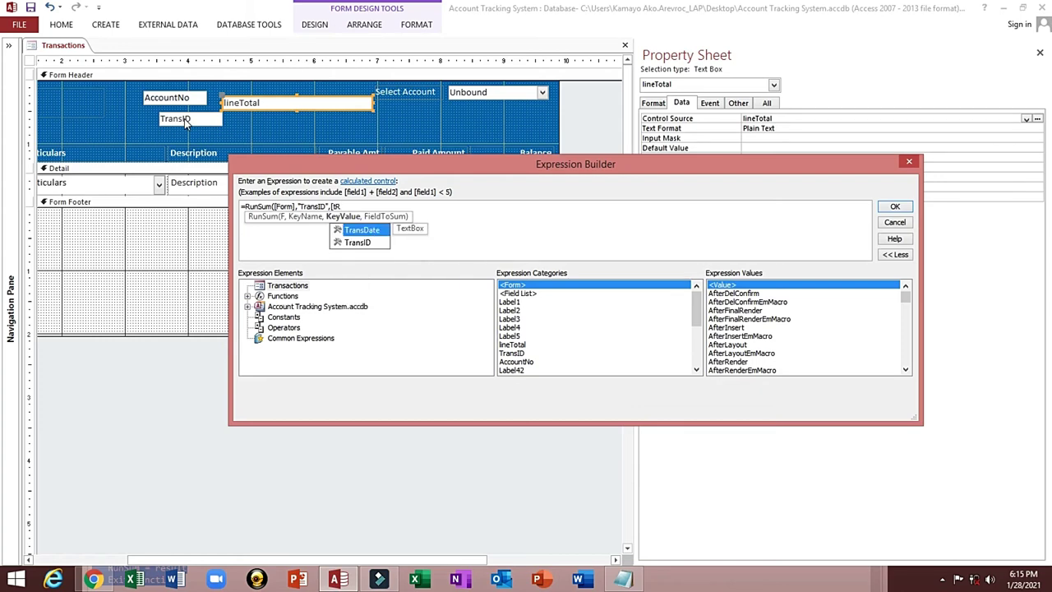
key(Down)
key(Tab)
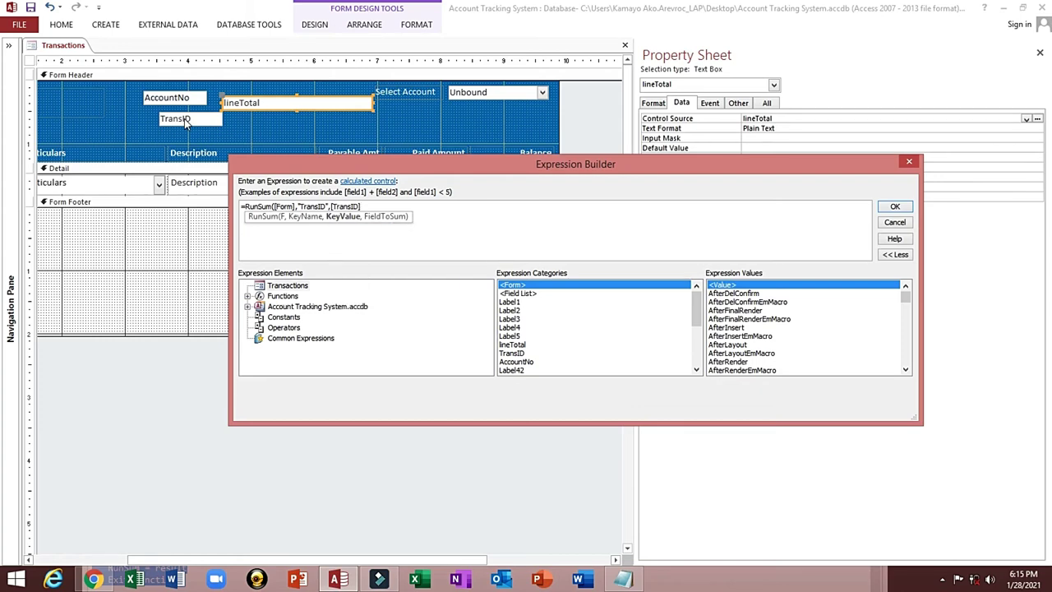
text(,")
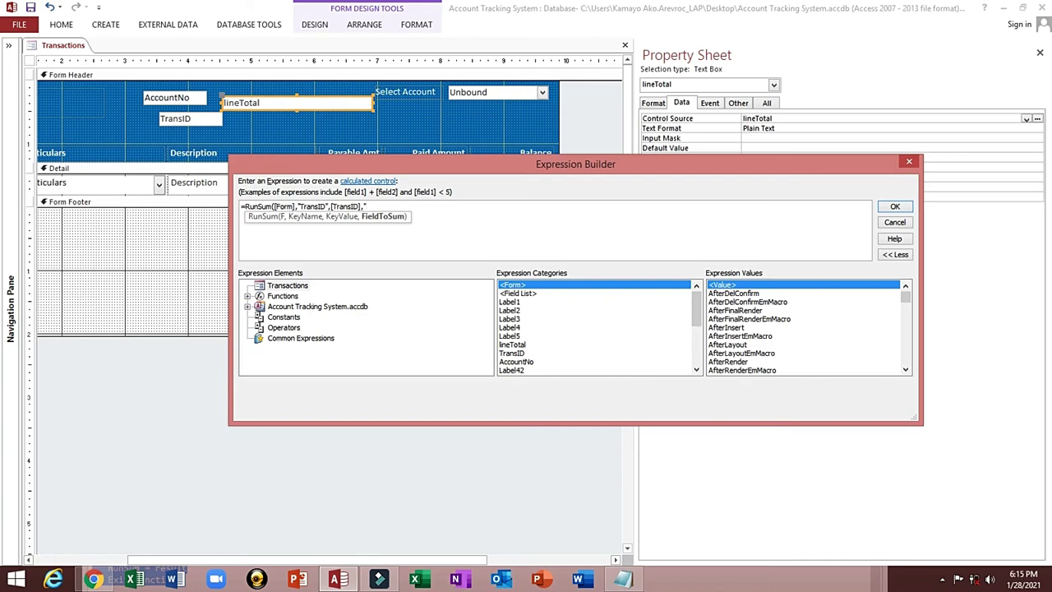
text(LINETotal"))
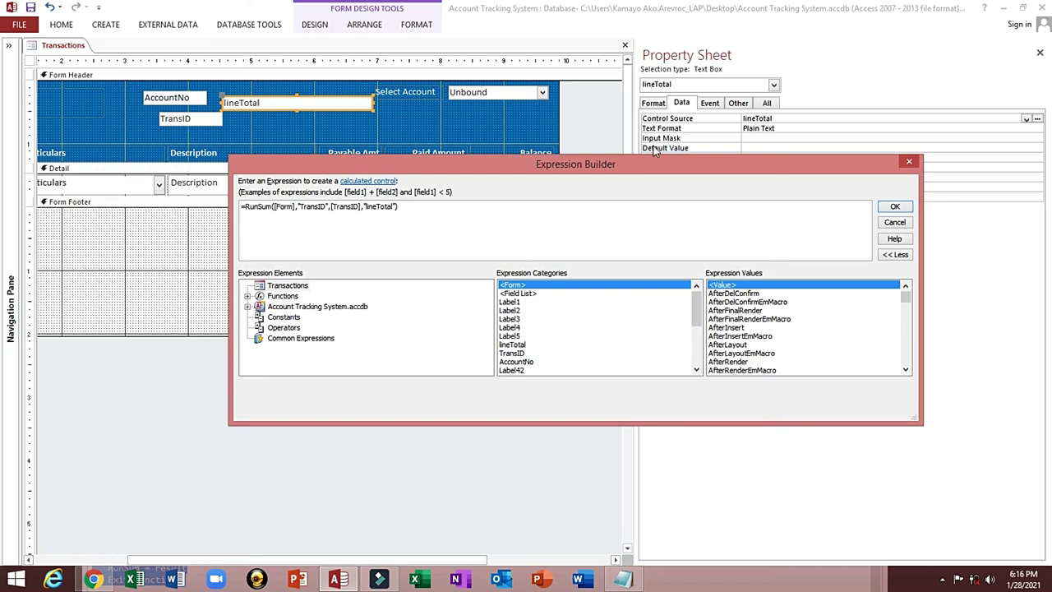
drag(441, 207, 179, 210)
key(ctrl+c)
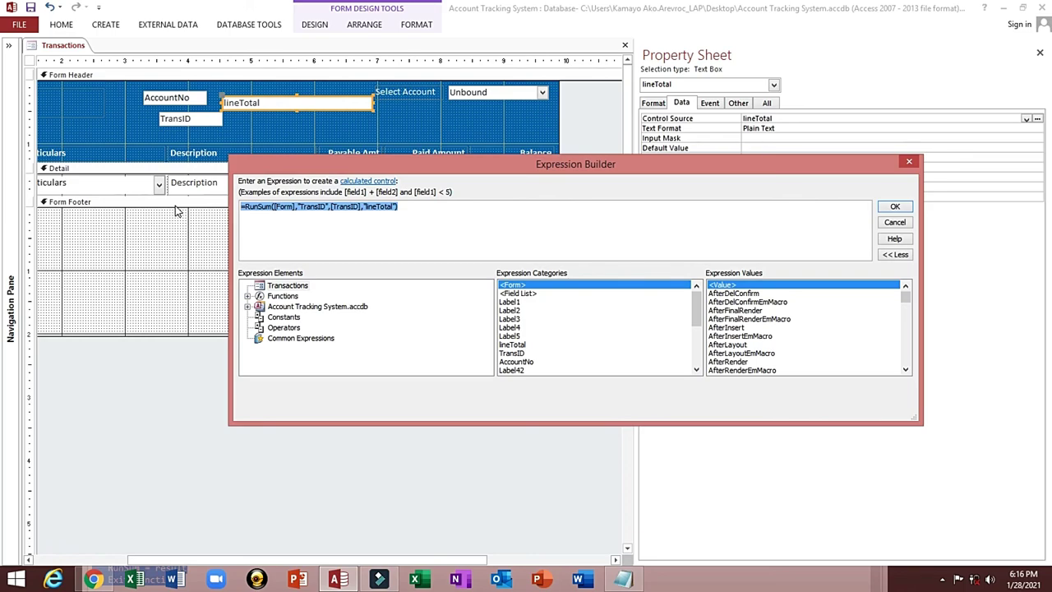
click(896, 208)
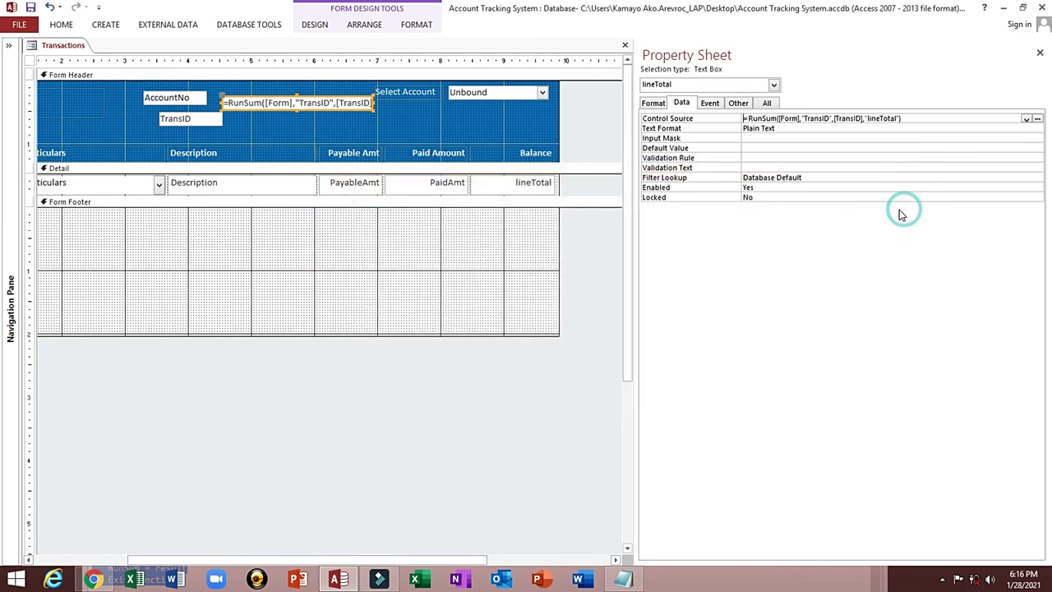
Step: Replace the RunBal box's lineTotal Control Source with the copied RunSum expression
click(403, 138)
click(496, 182)
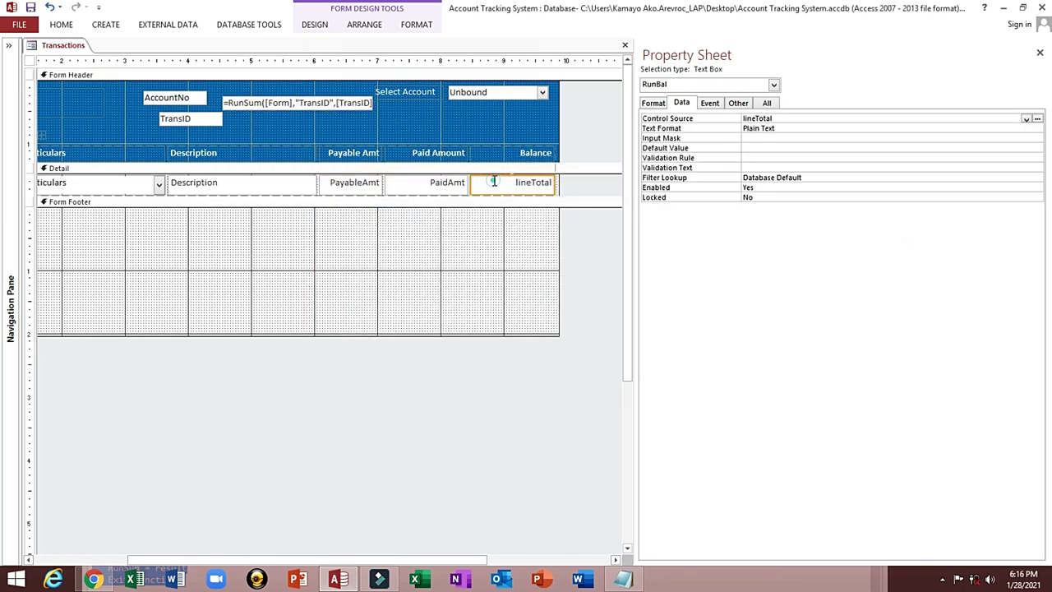
double_click(822, 117)
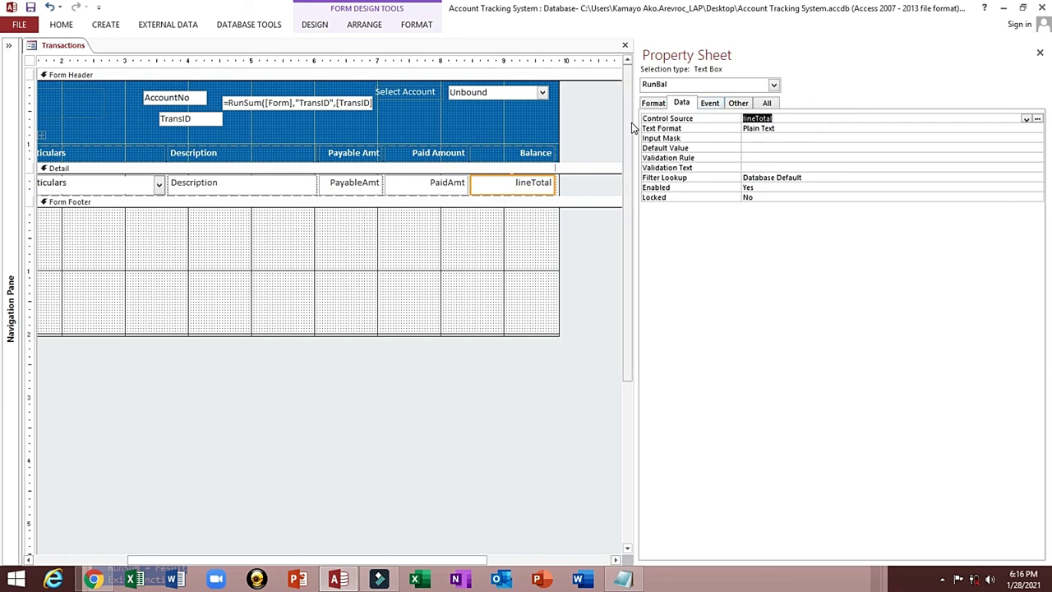
key(ctrl+v)
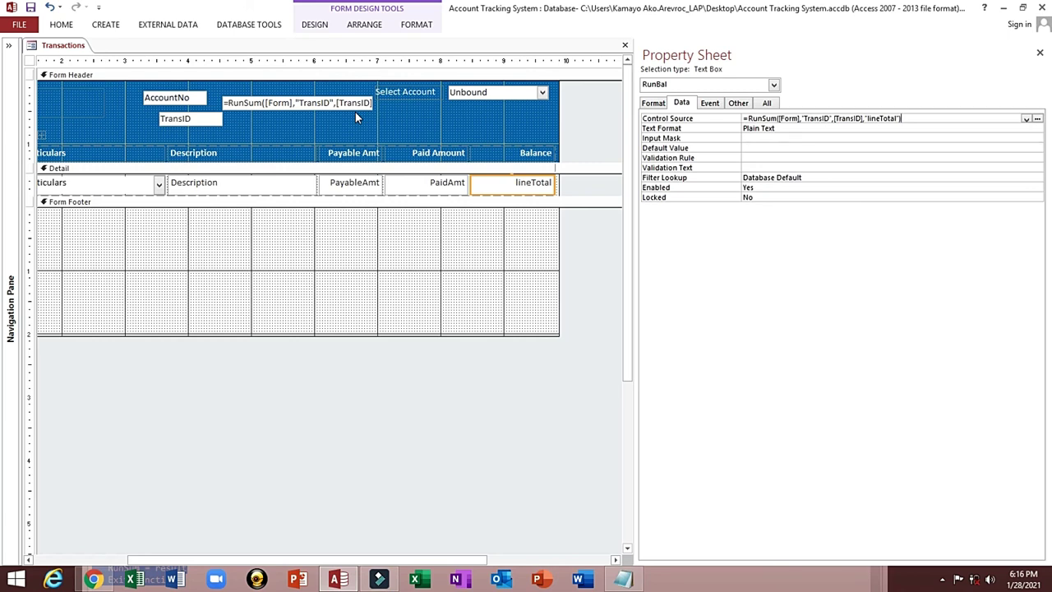
key(Return)
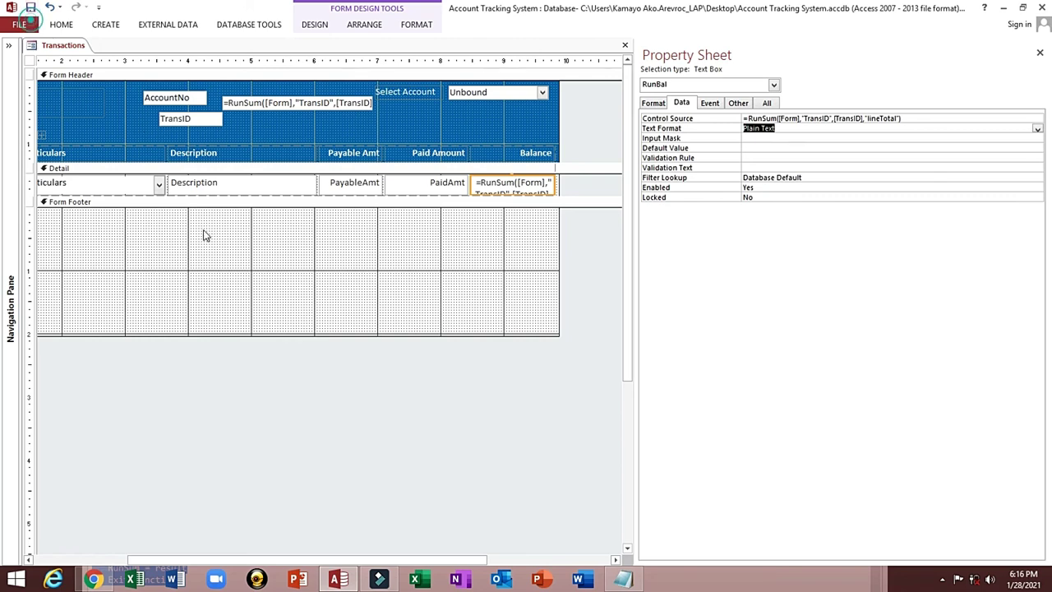
drag(403, 563, 305, 556)
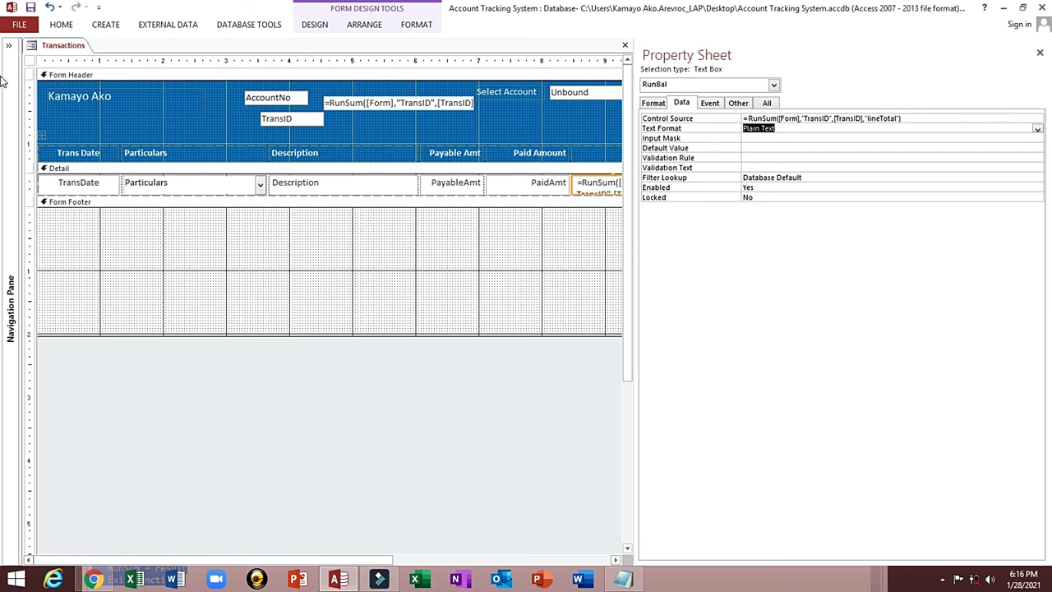
Step: Select the whole form and show its Event properties, briefly selecting header controls
click(31, 62)
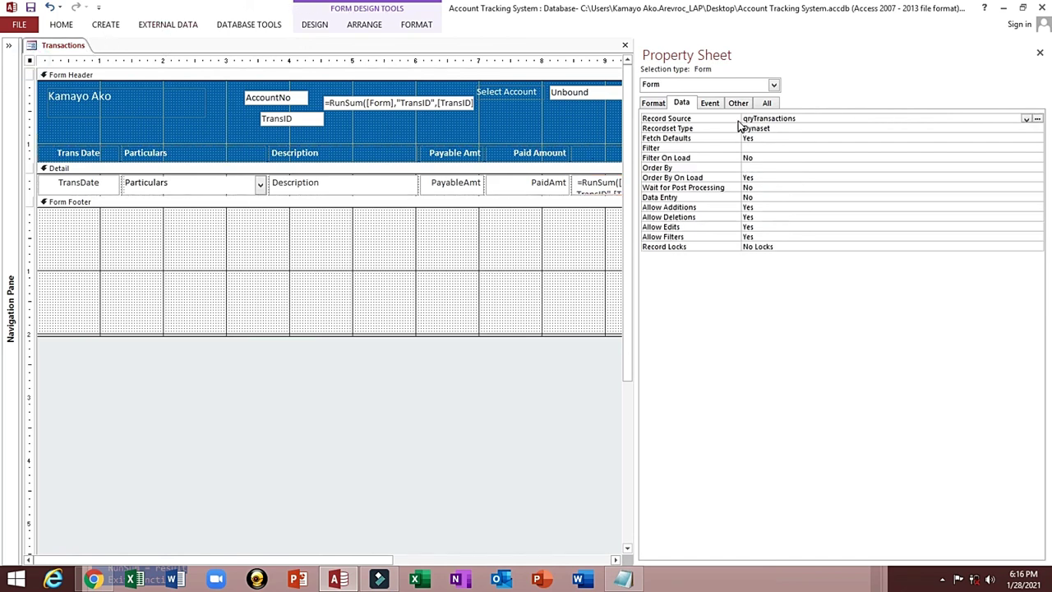
click(711, 103)
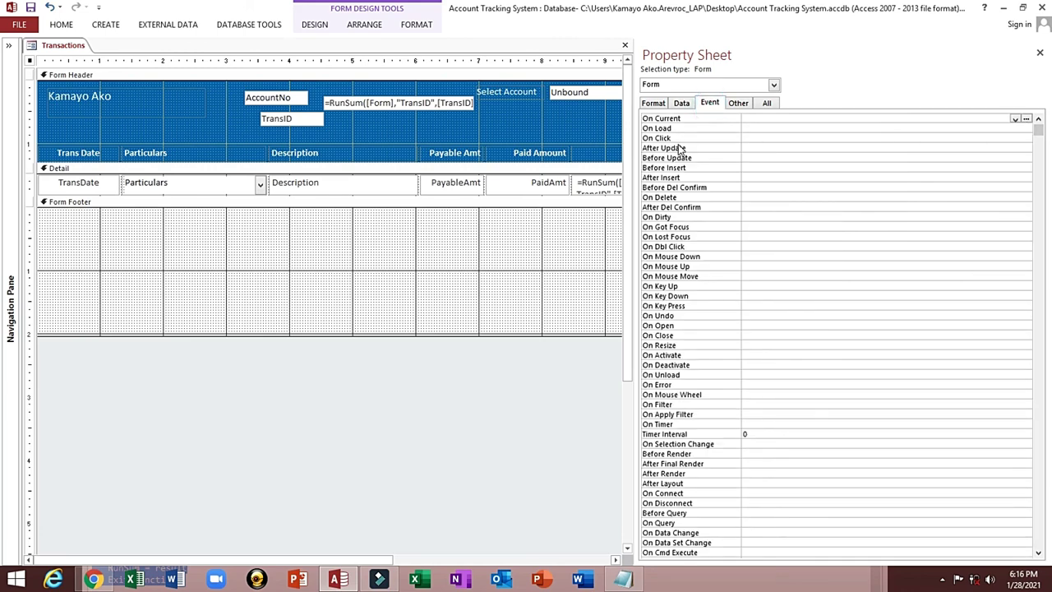
click(777, 129)
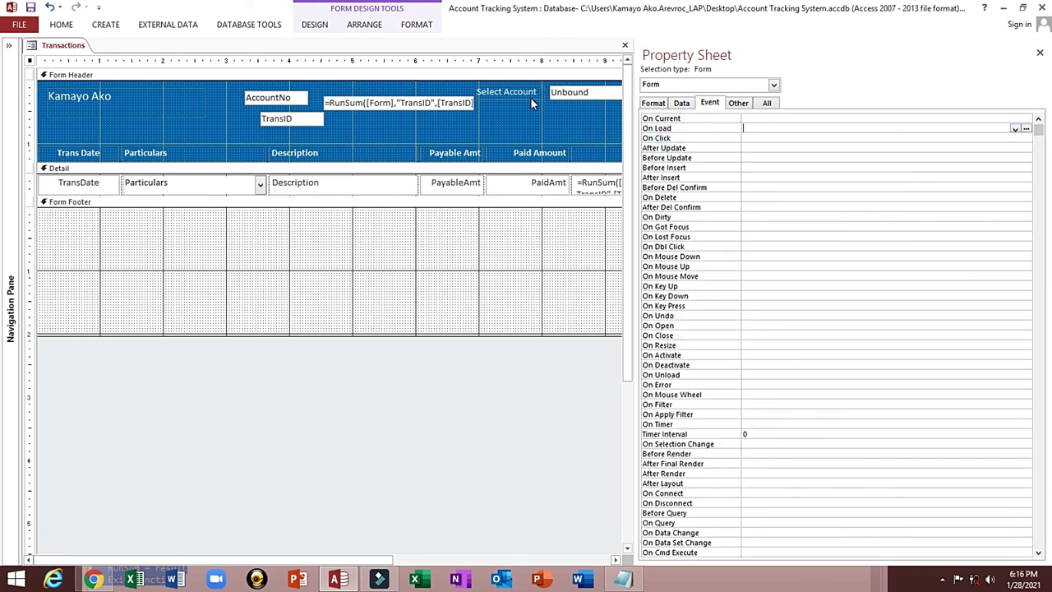
drag(517, 109, 559, 95)
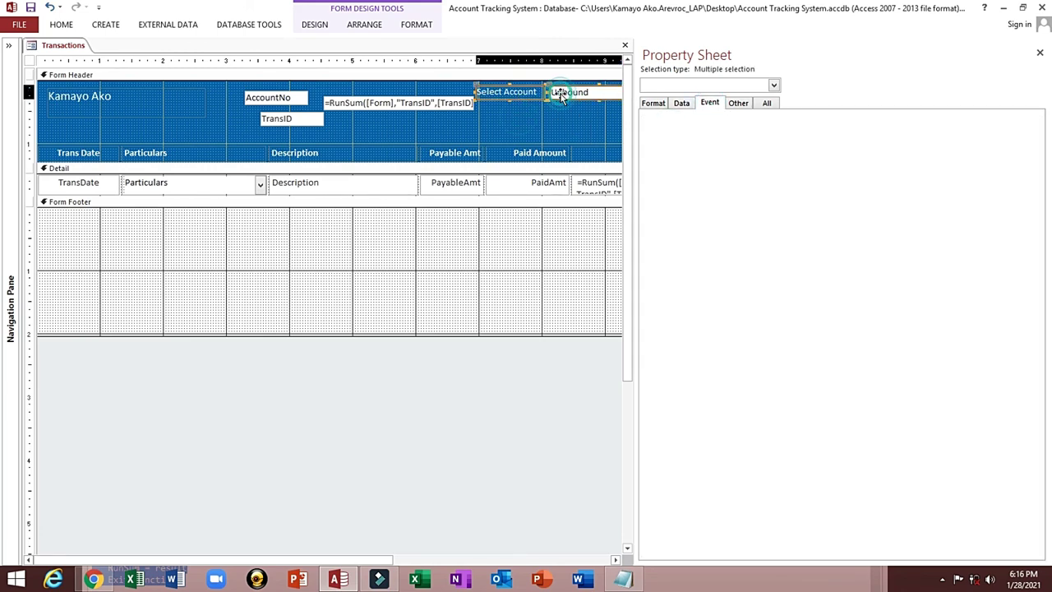
click(538, 112)
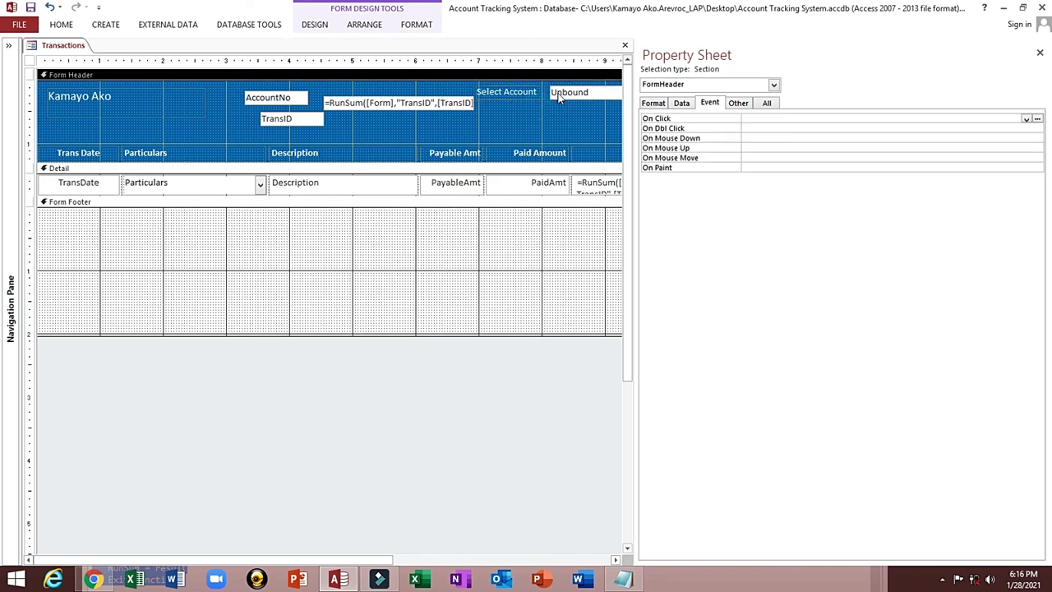
click(564, 94)
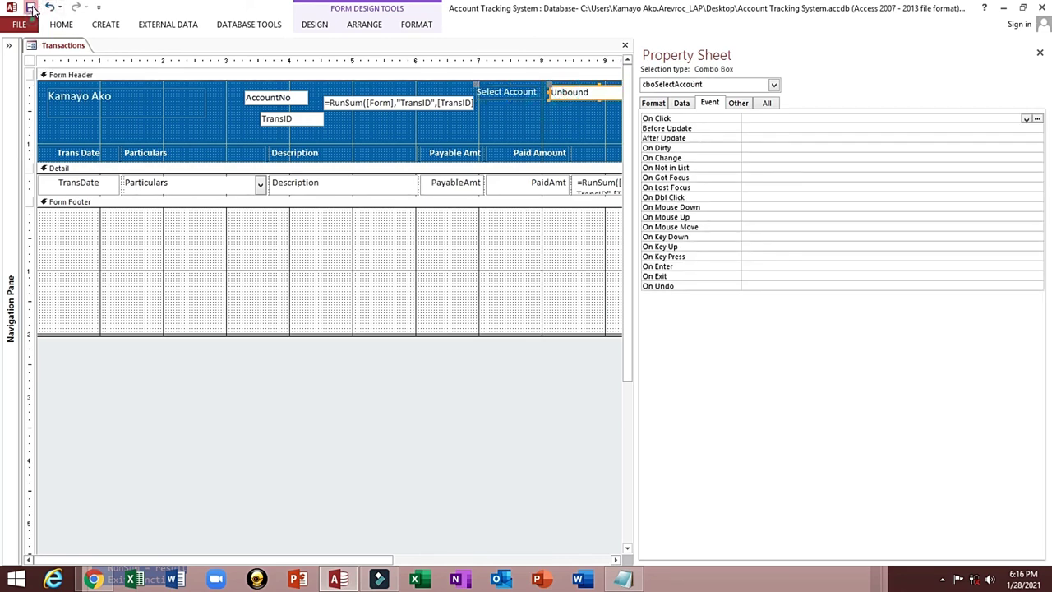
Step: Set the form's On Load to [Event Procedure] and open its empty Form_Load code
click(32, 61)
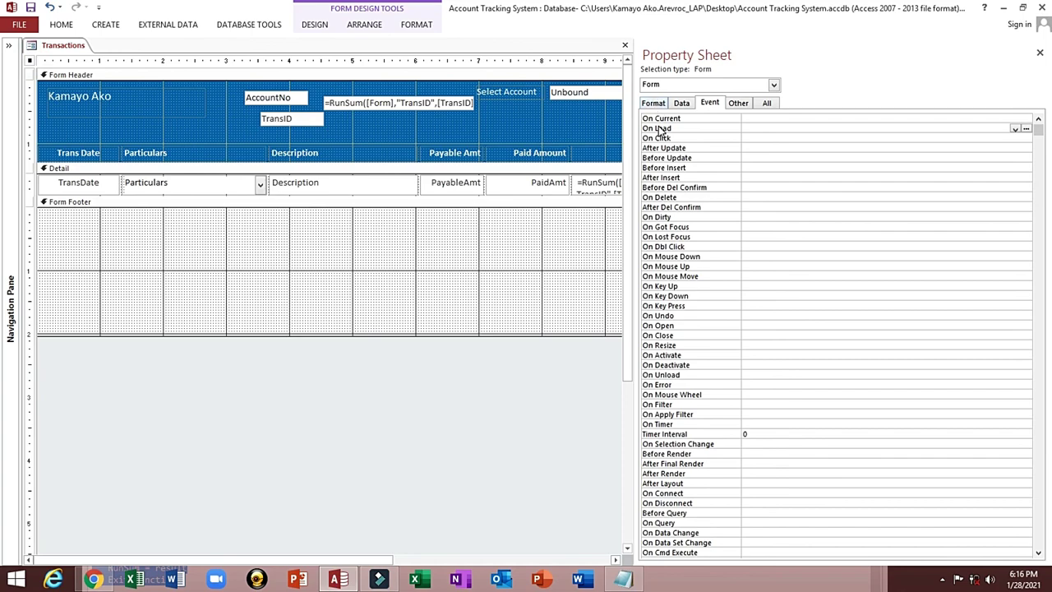
click(1008, 132)
click(1014, 130)
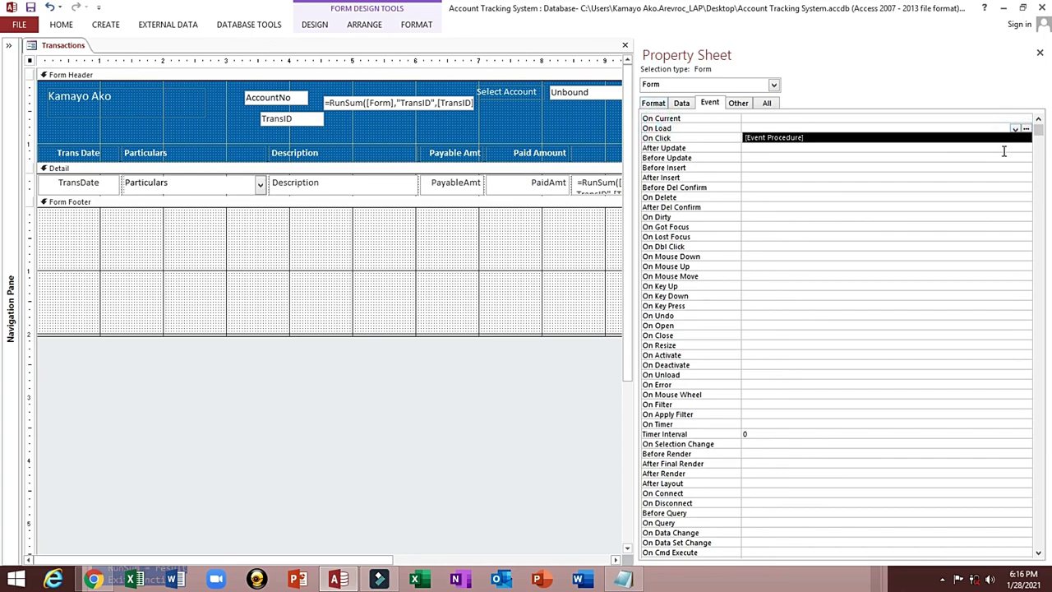
click(997, 140)
click(1008, 133)
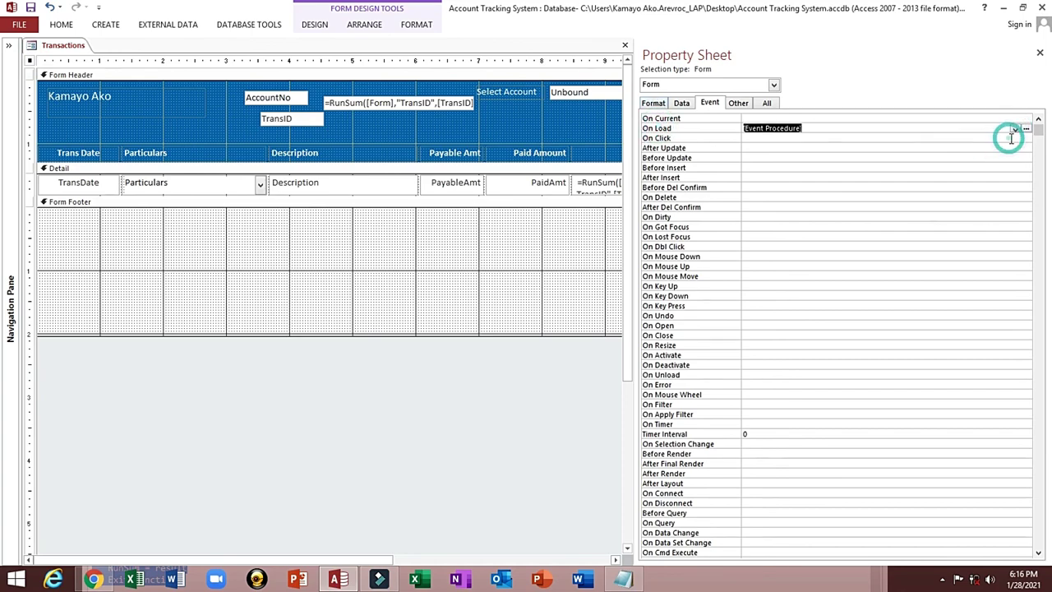
click(1027, 129)
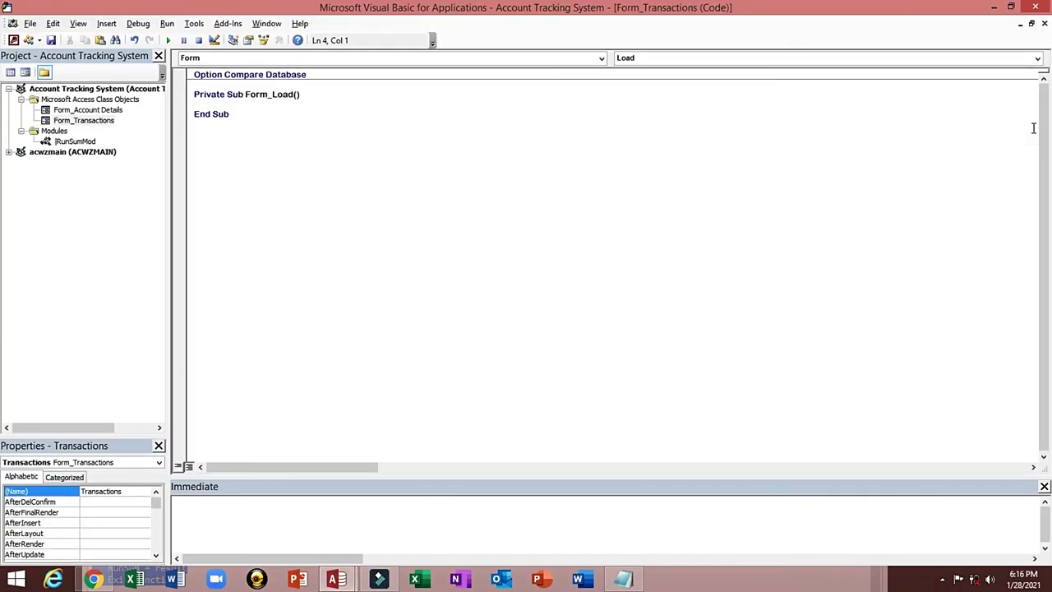